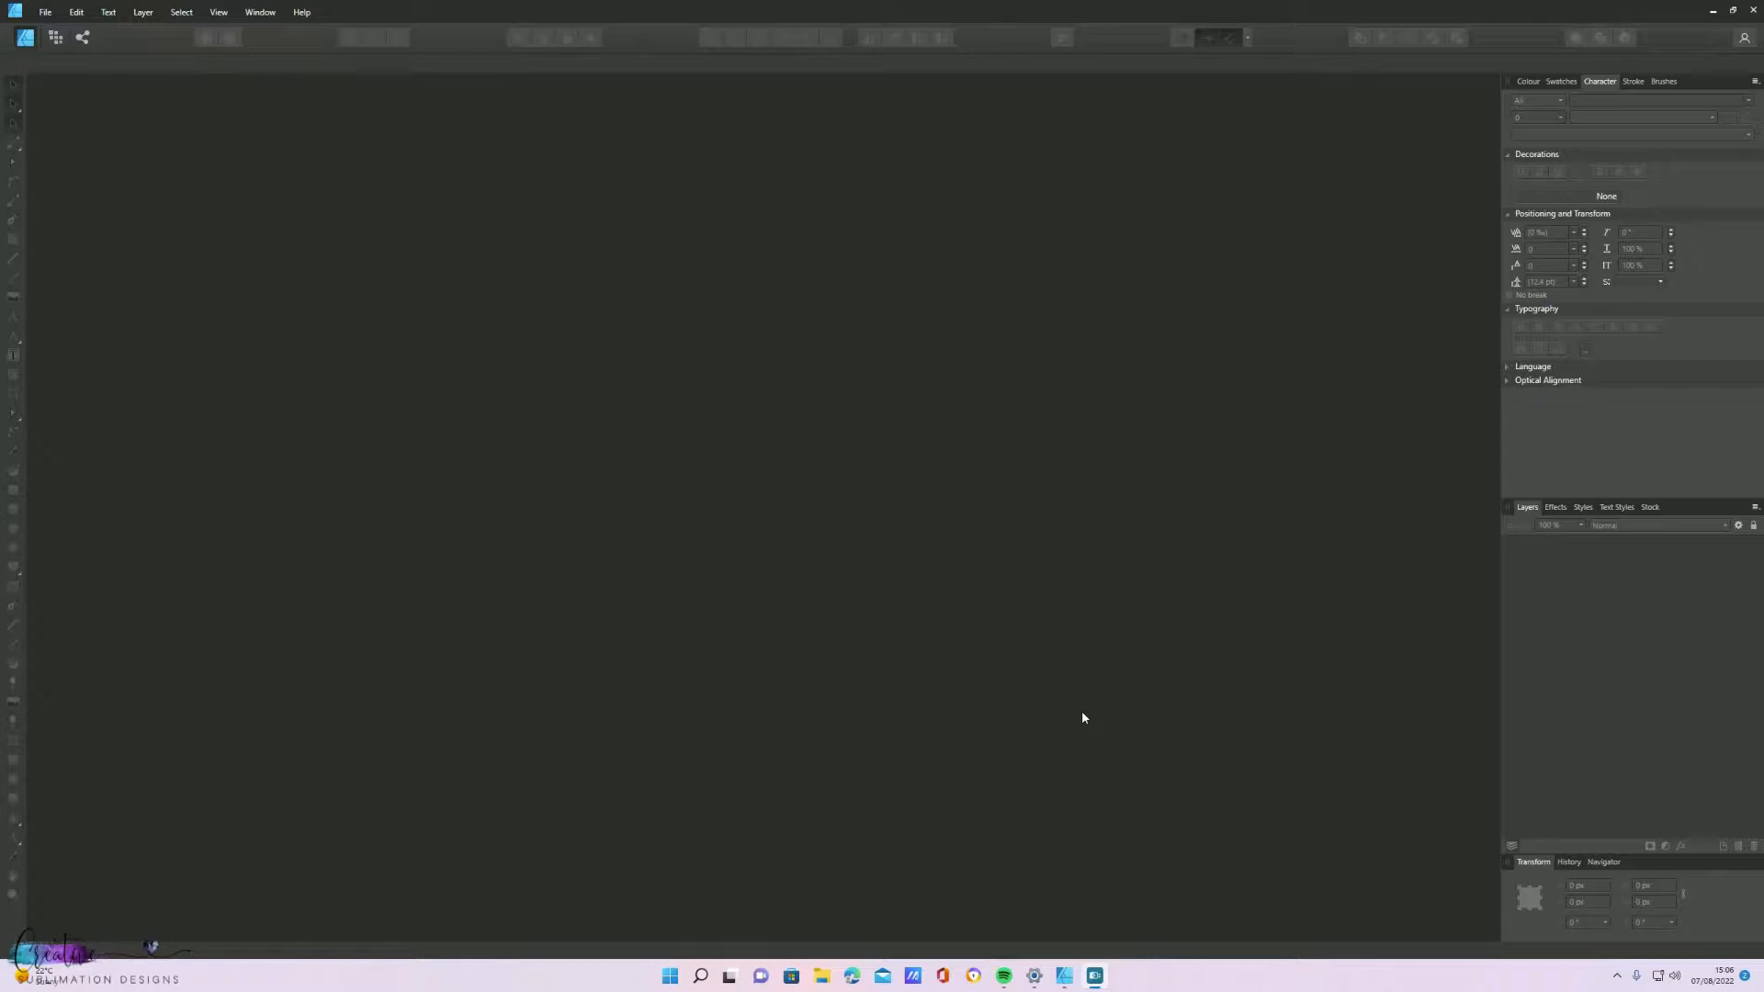
# Create a new 3500 × 3500 px document from the Website Size Thumbnail preset
pyautogui.click(42, 15)
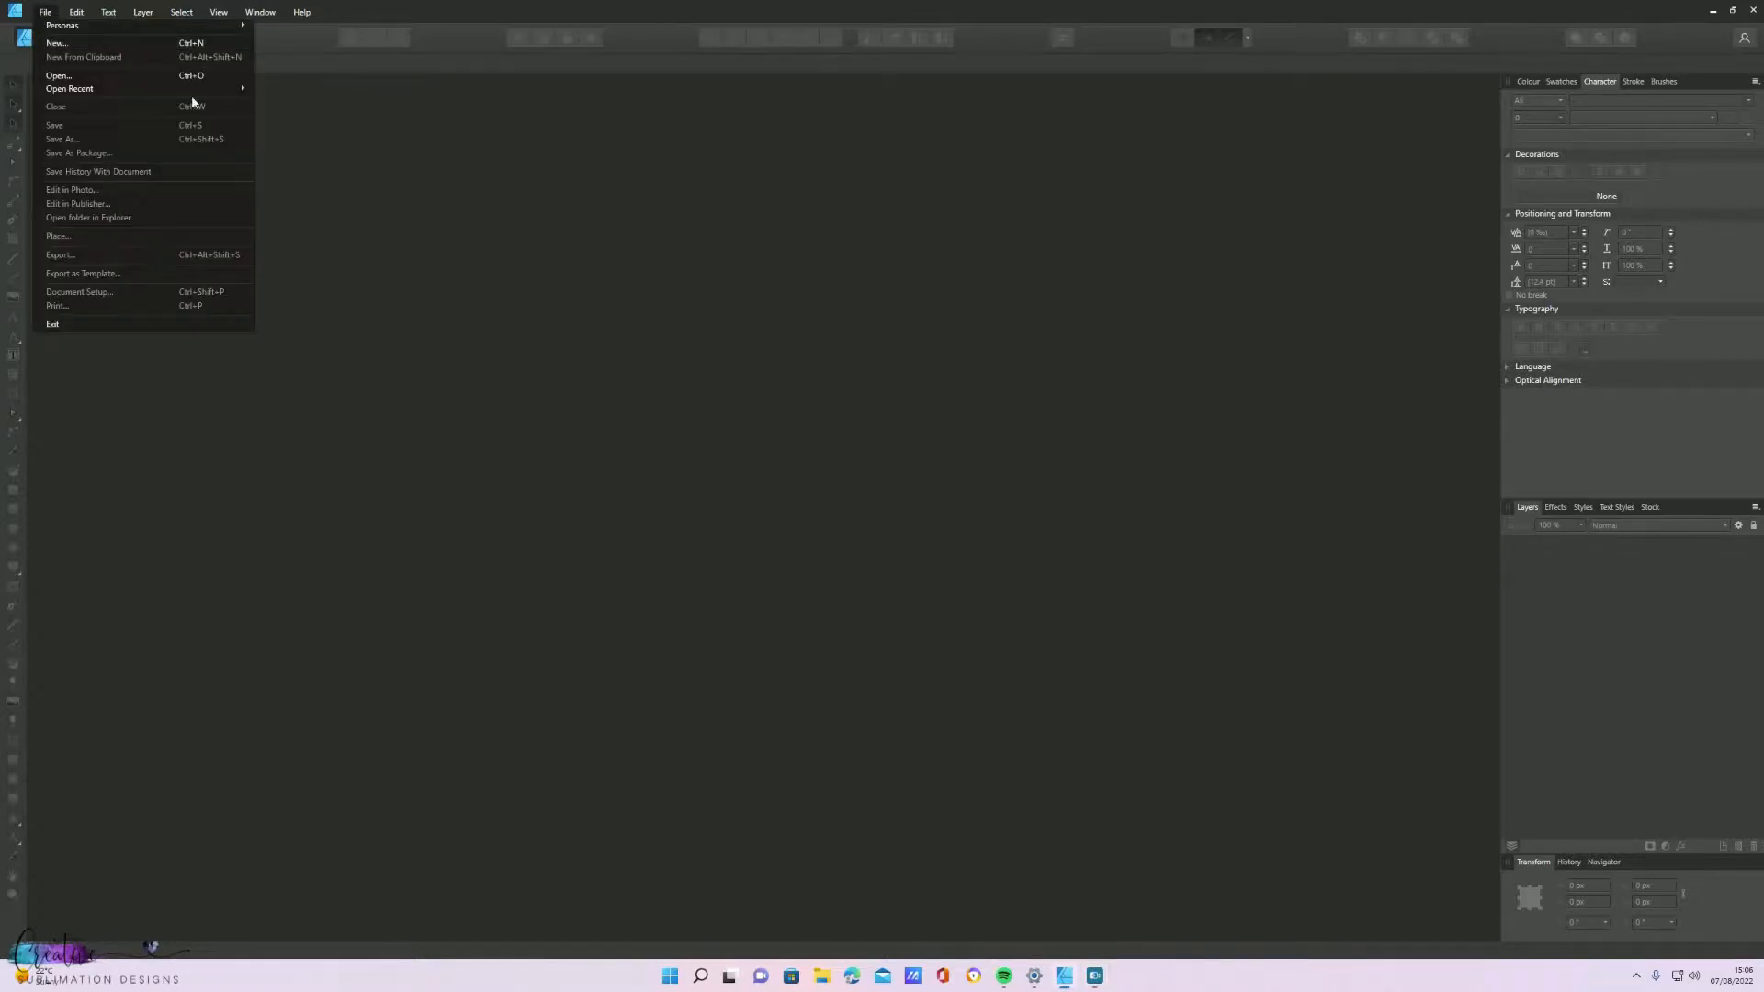
pyautogui.click(56, 43)
pyautogui.scroll(-3, 770, 505)
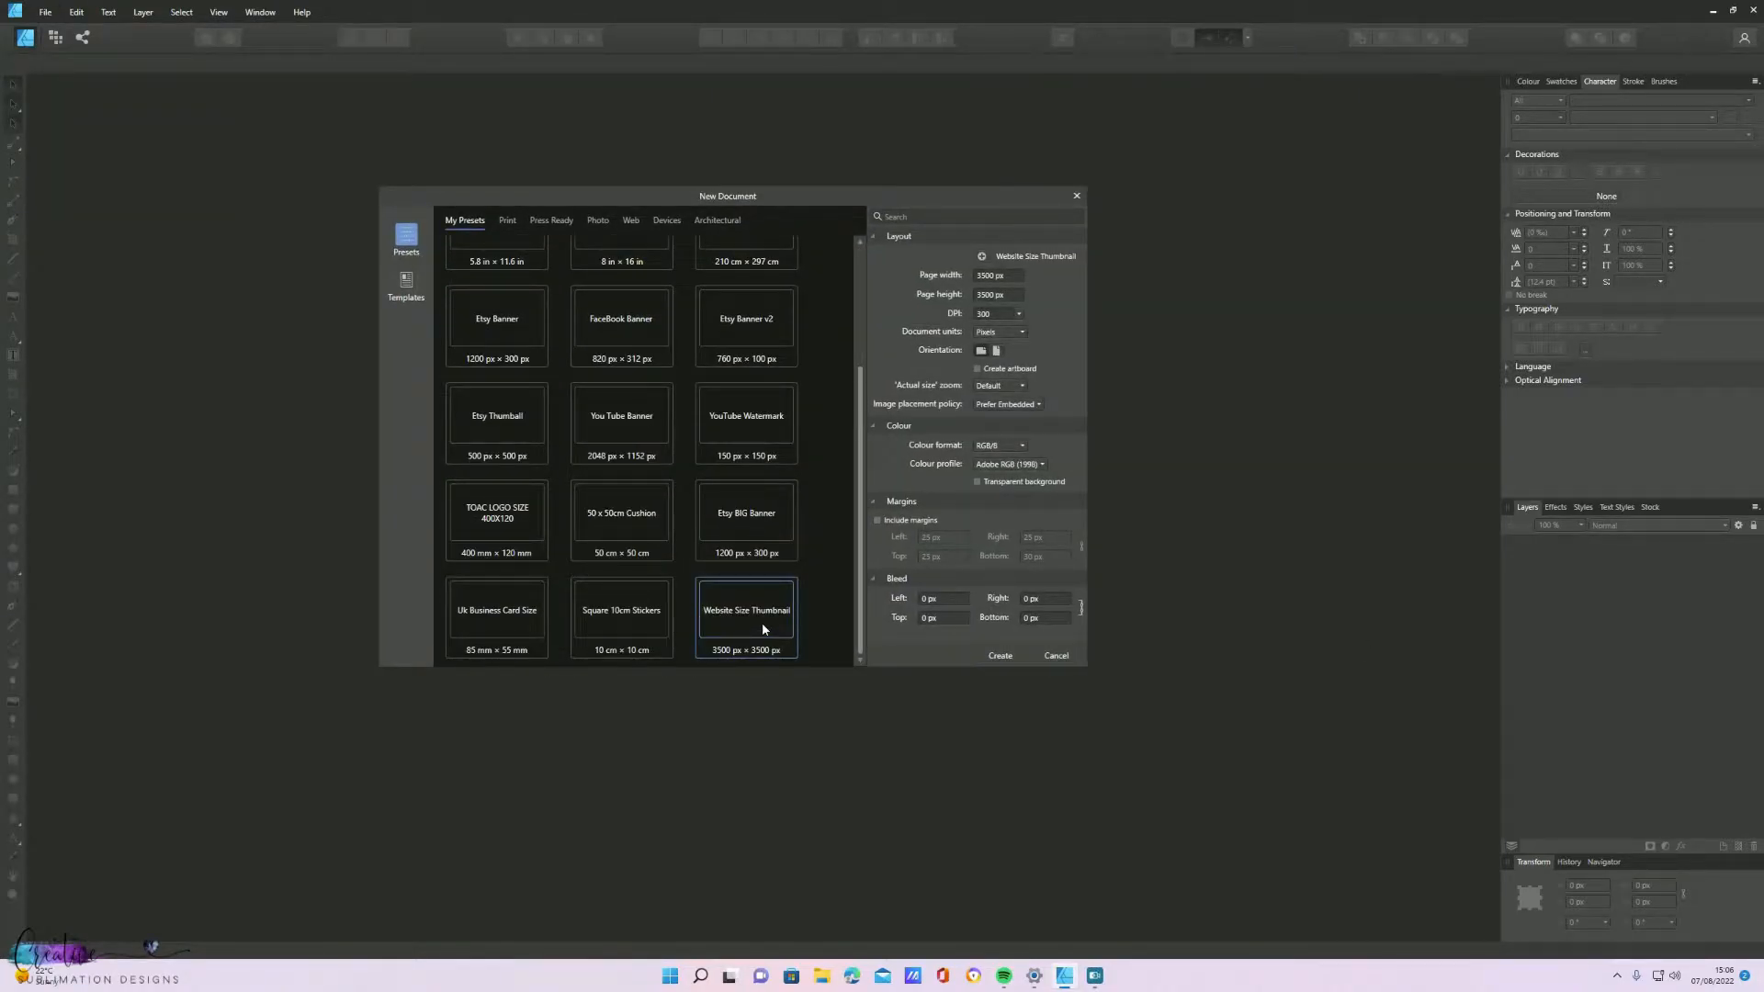
pyautogui.click(1000, 656)
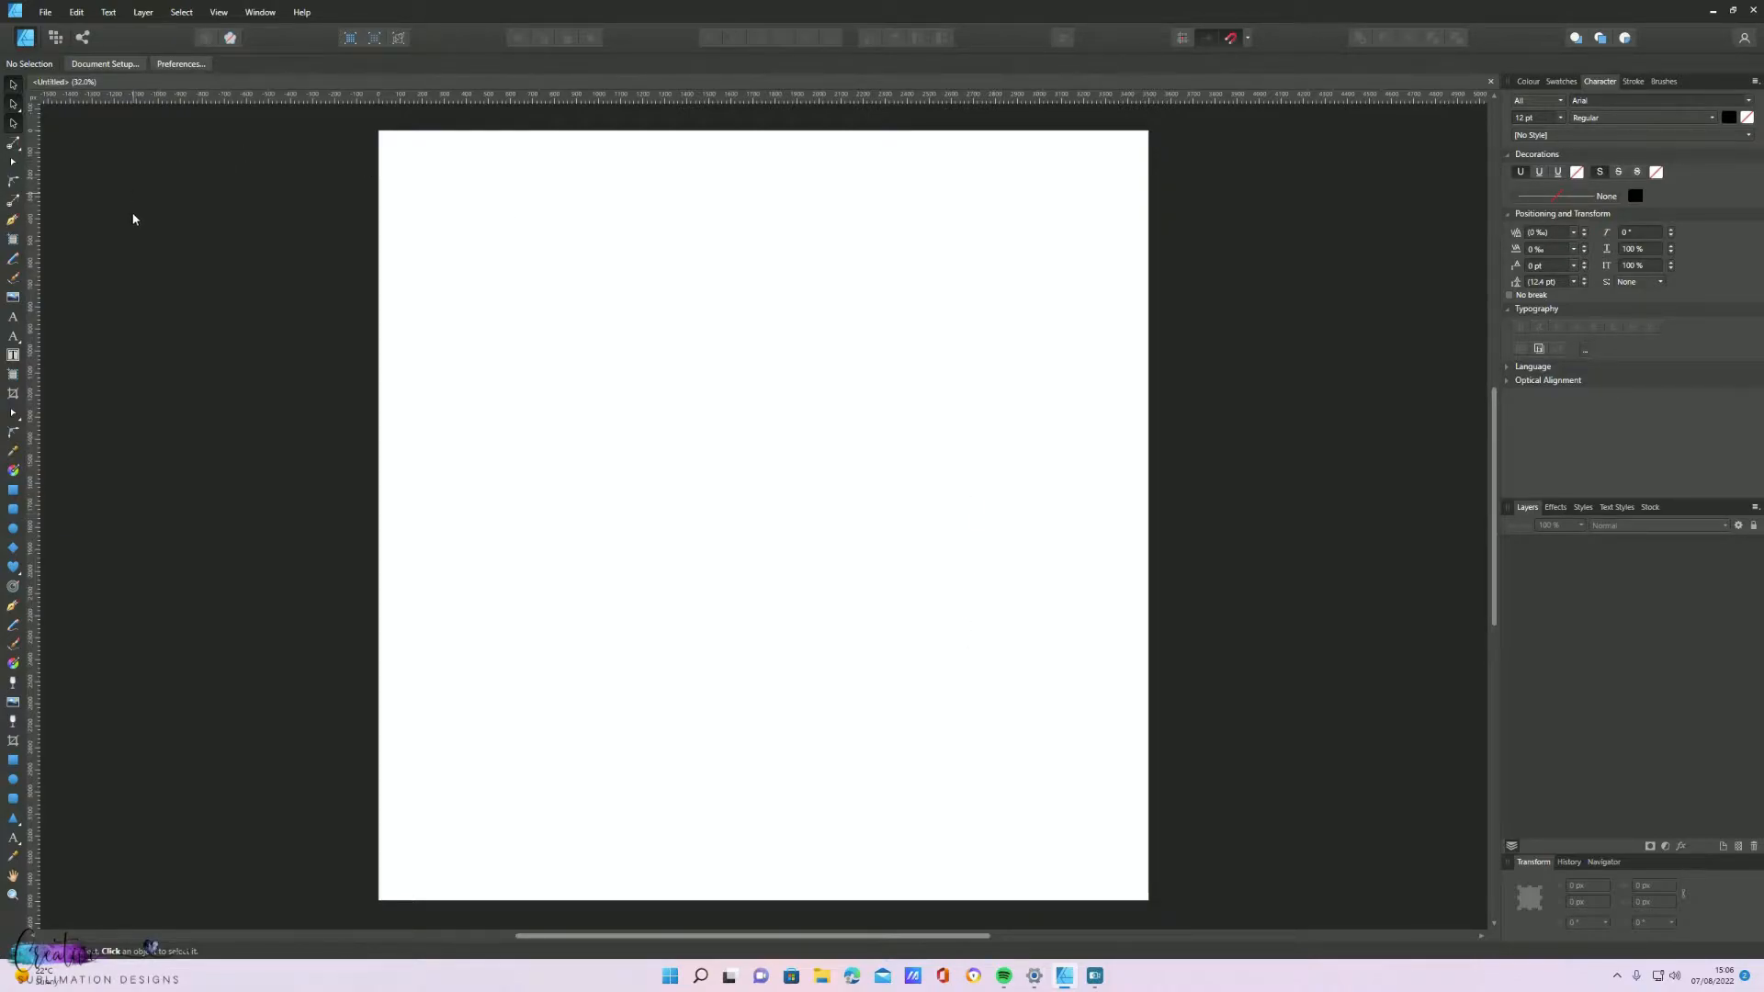
# Start placing an image, browse to the CSD - Complete Mockup Drive folder and show all document types
pyautogui.click(43, 12)
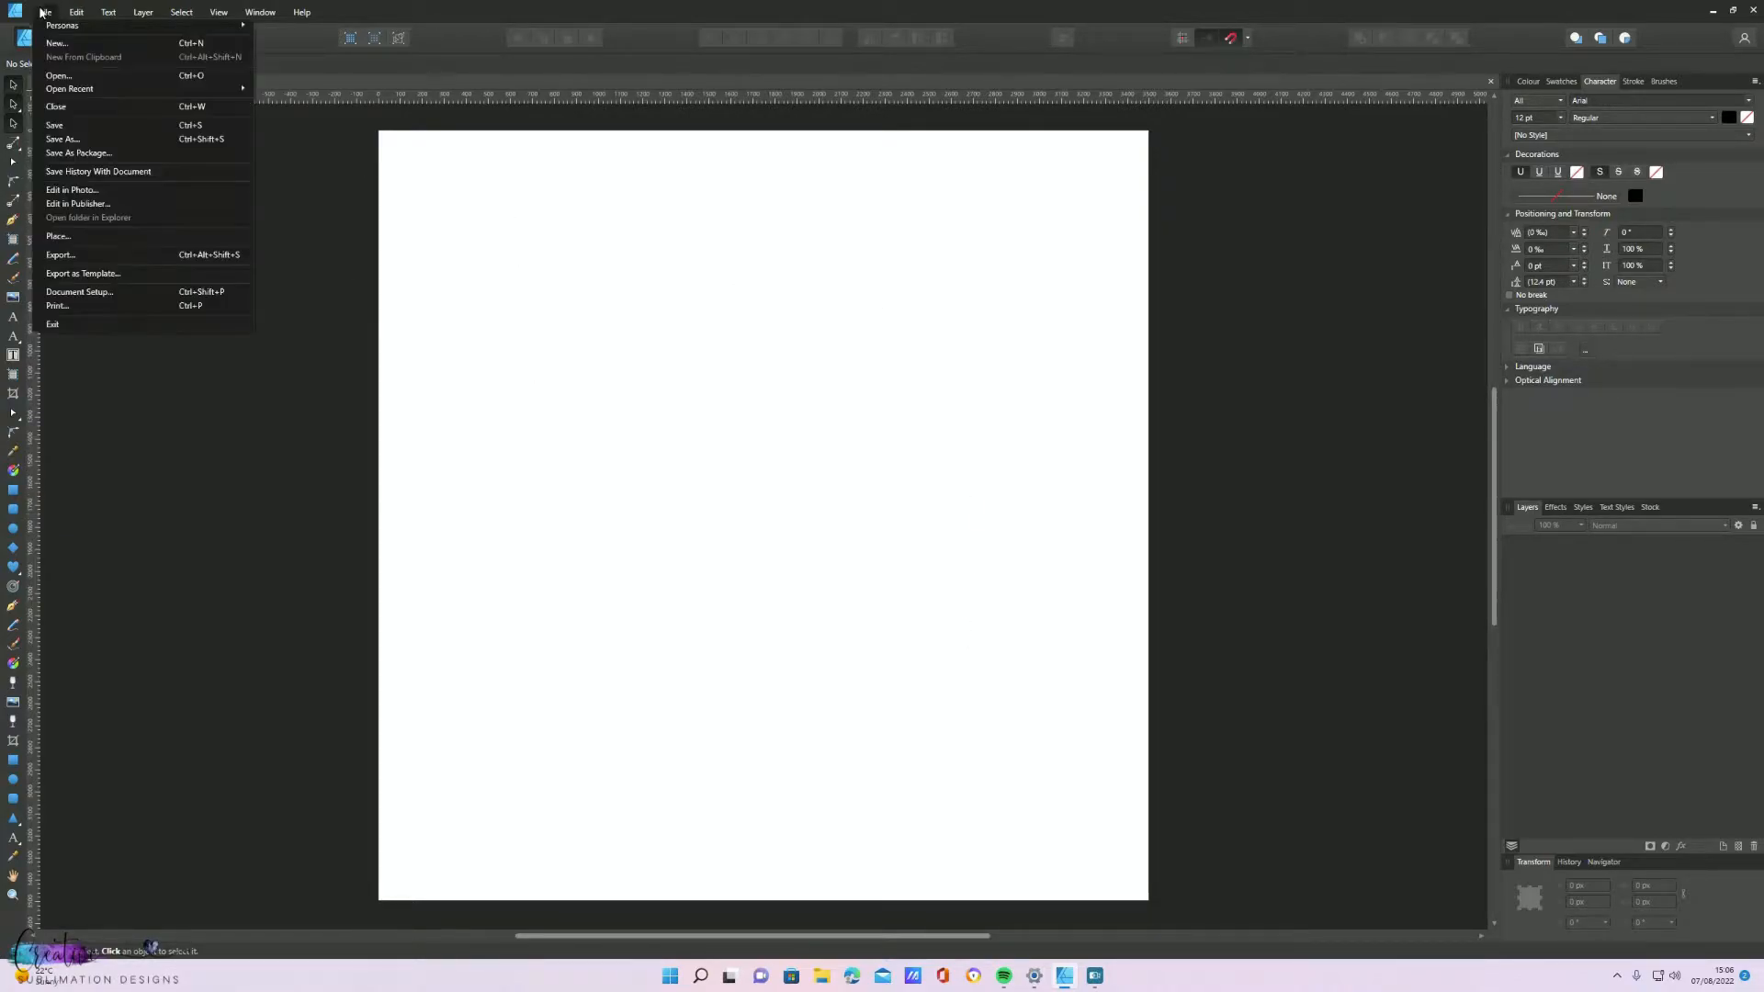
pyautogui.click(52, 238)
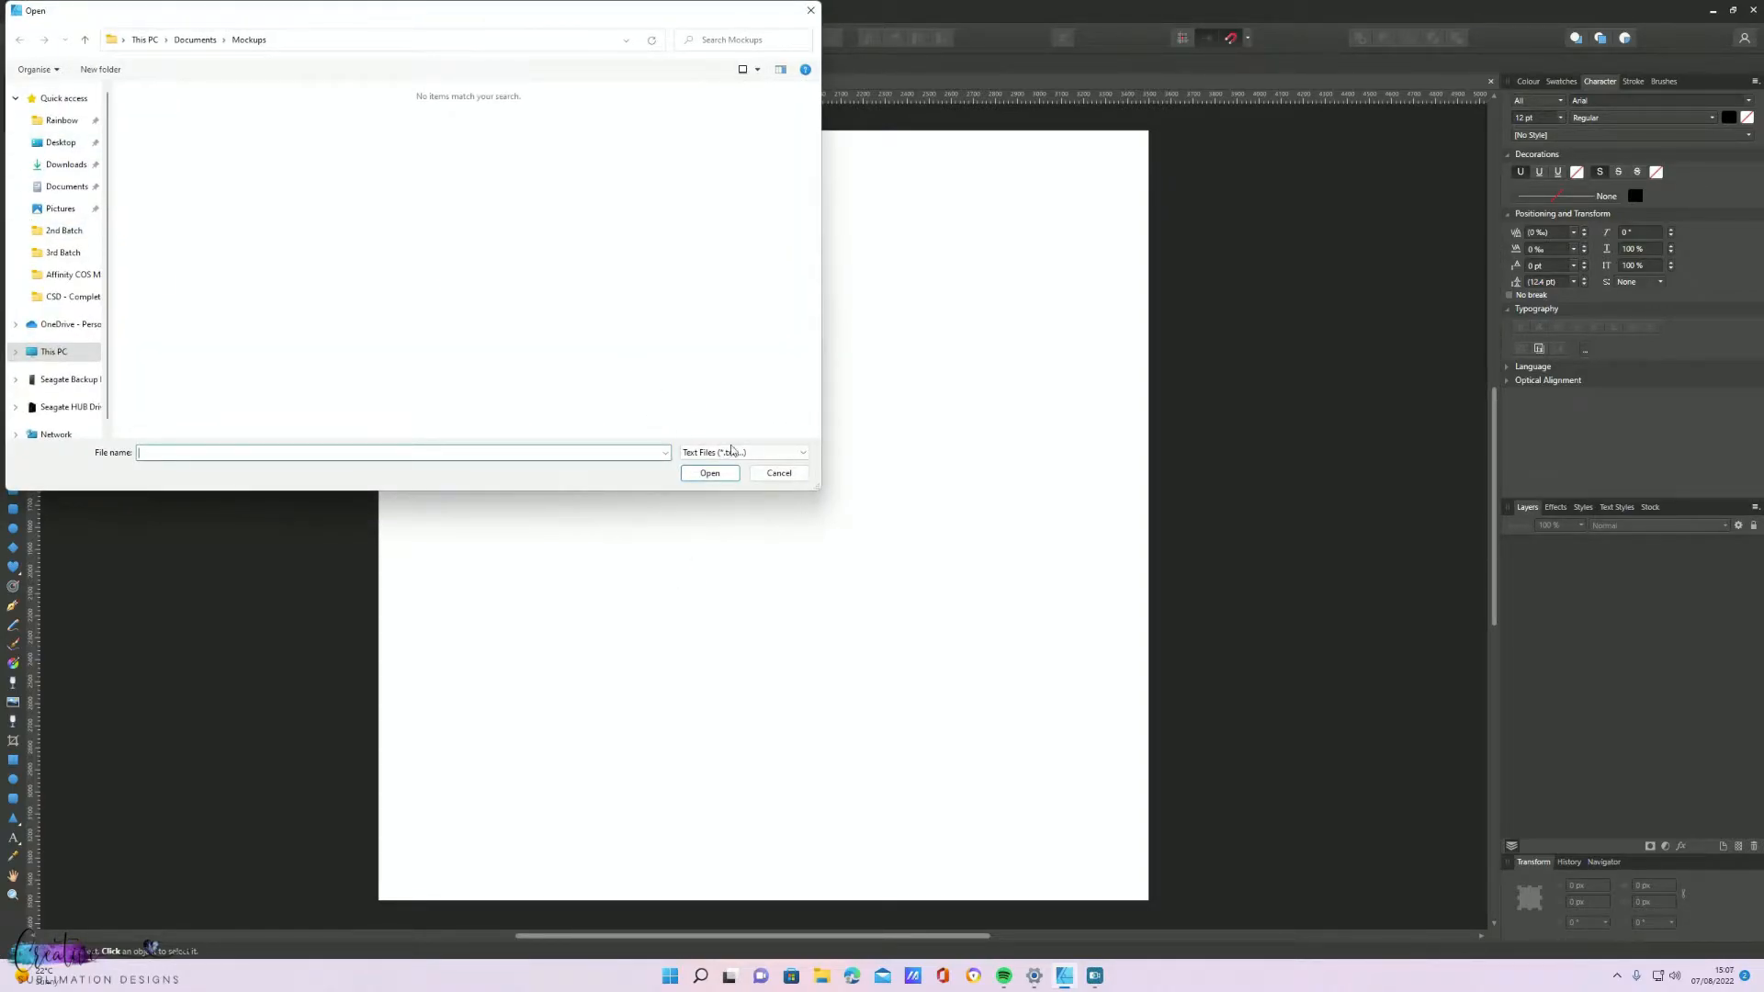
pyautogui.click(67, 187)
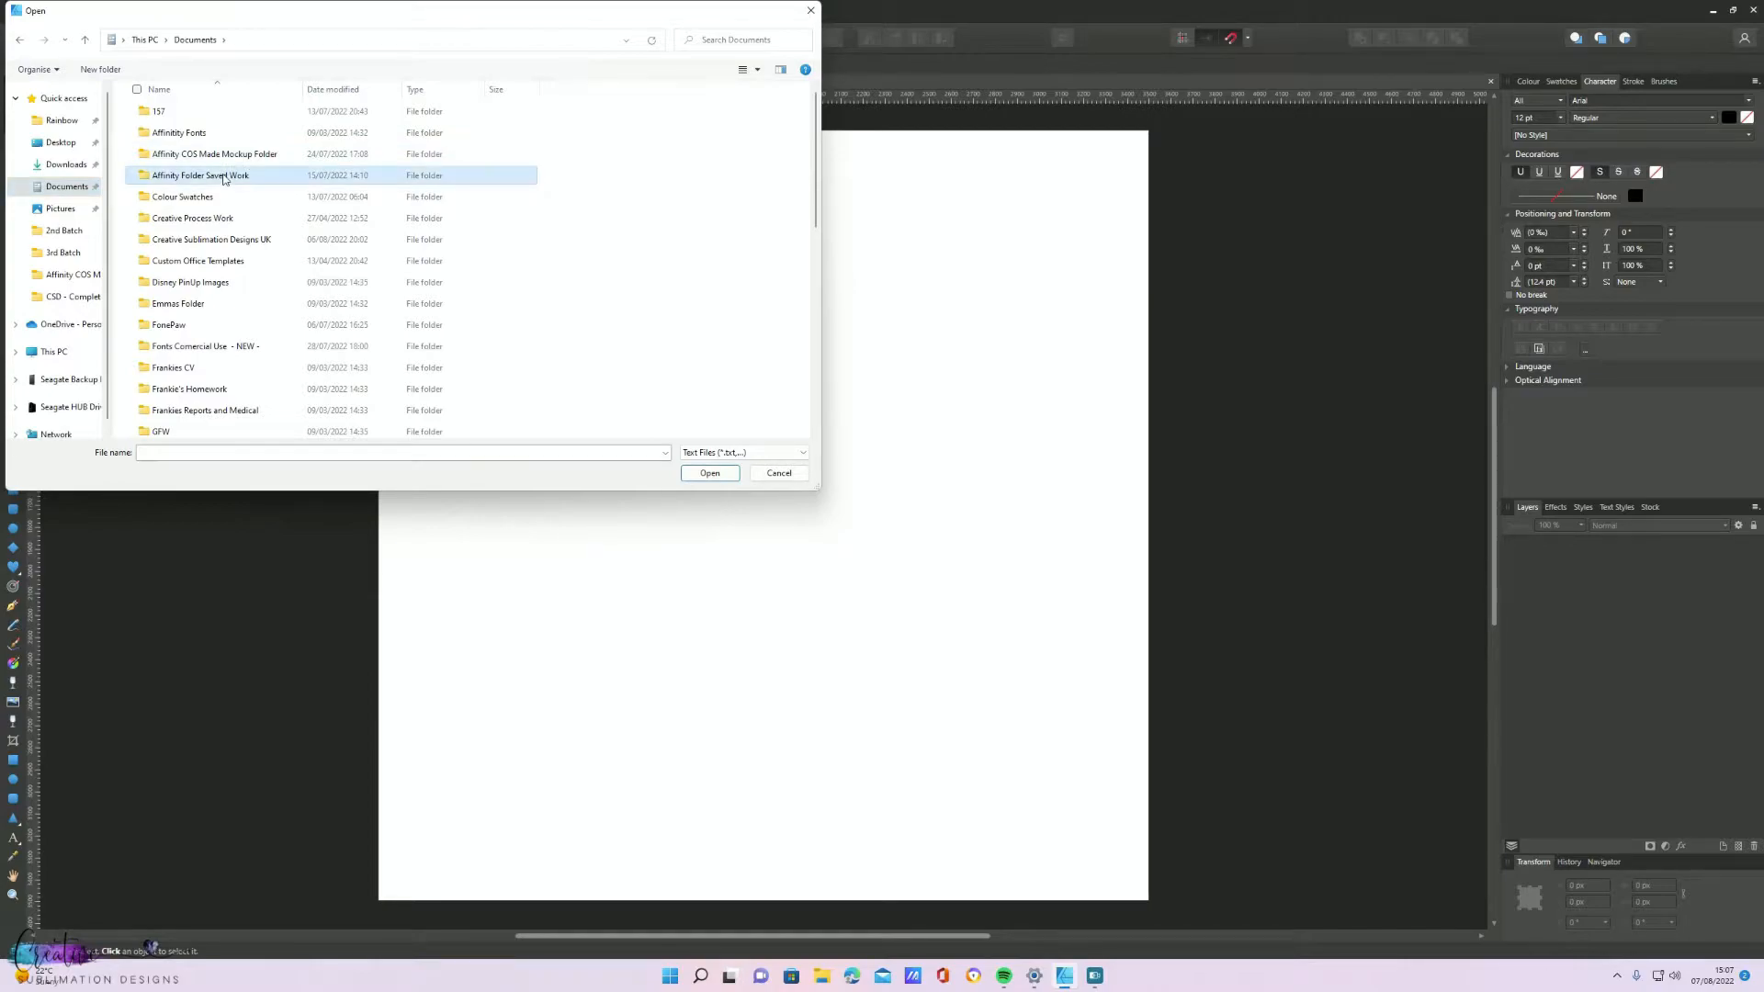
pyautogui.doubleClick(256, 239)
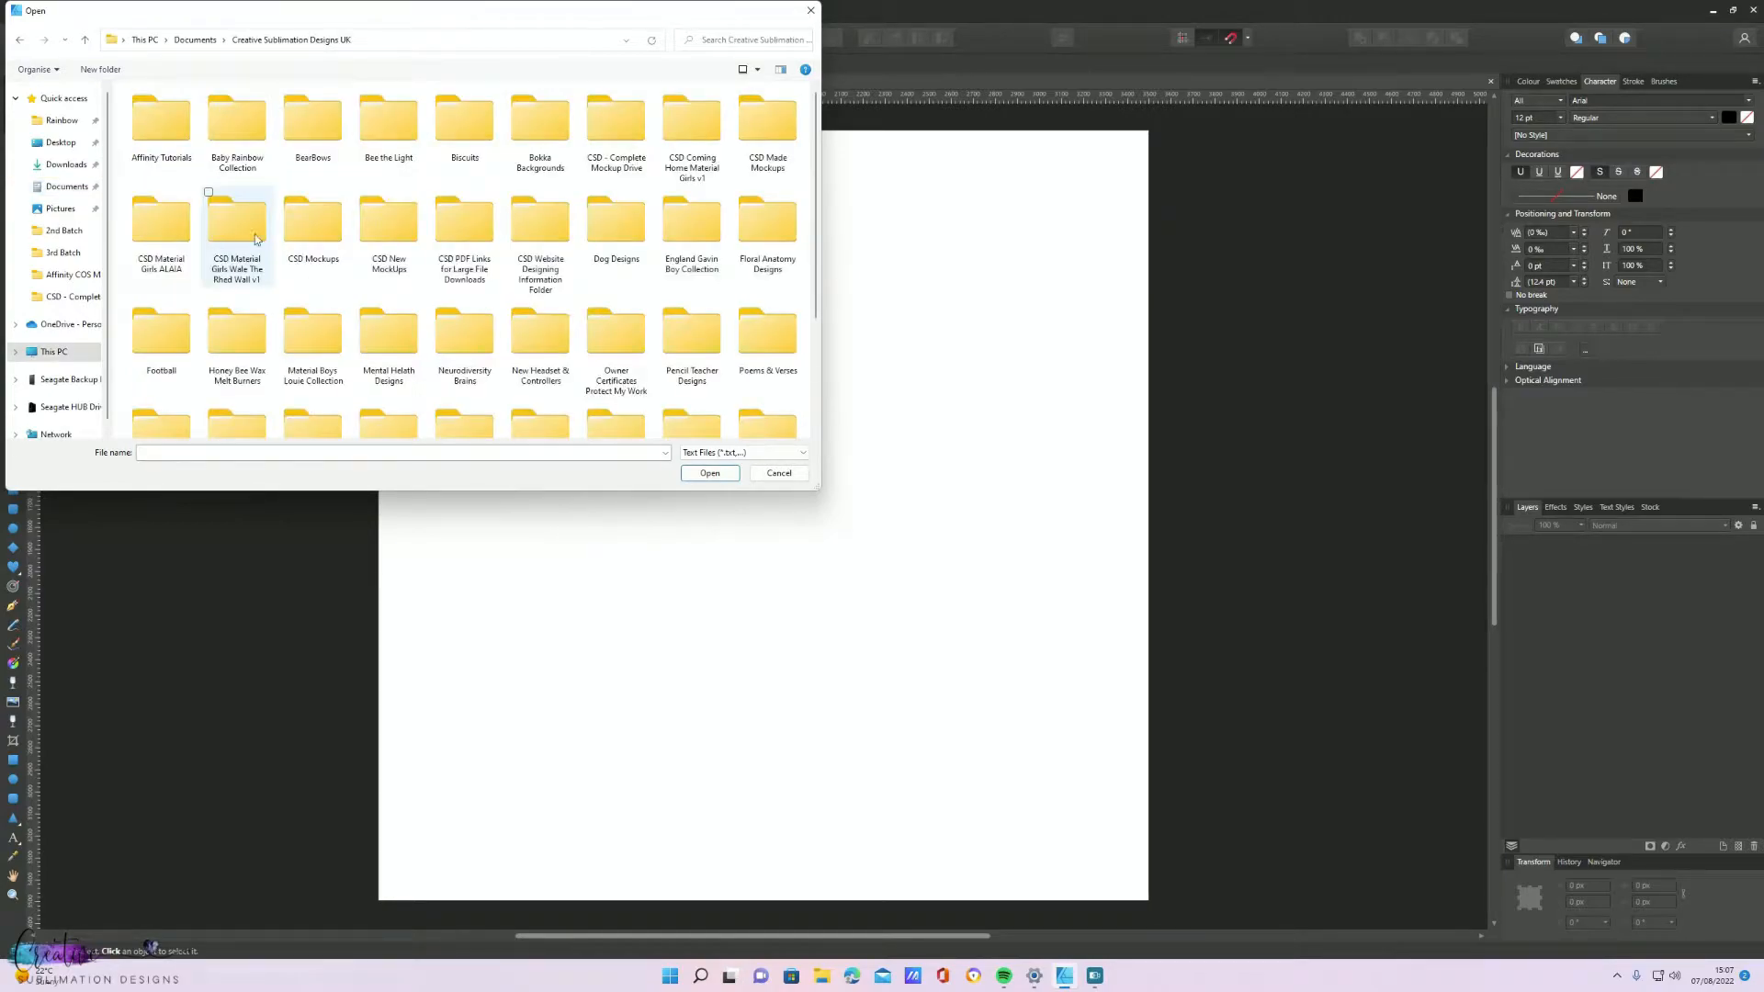
pyautogui.doubleClick(626, 144)
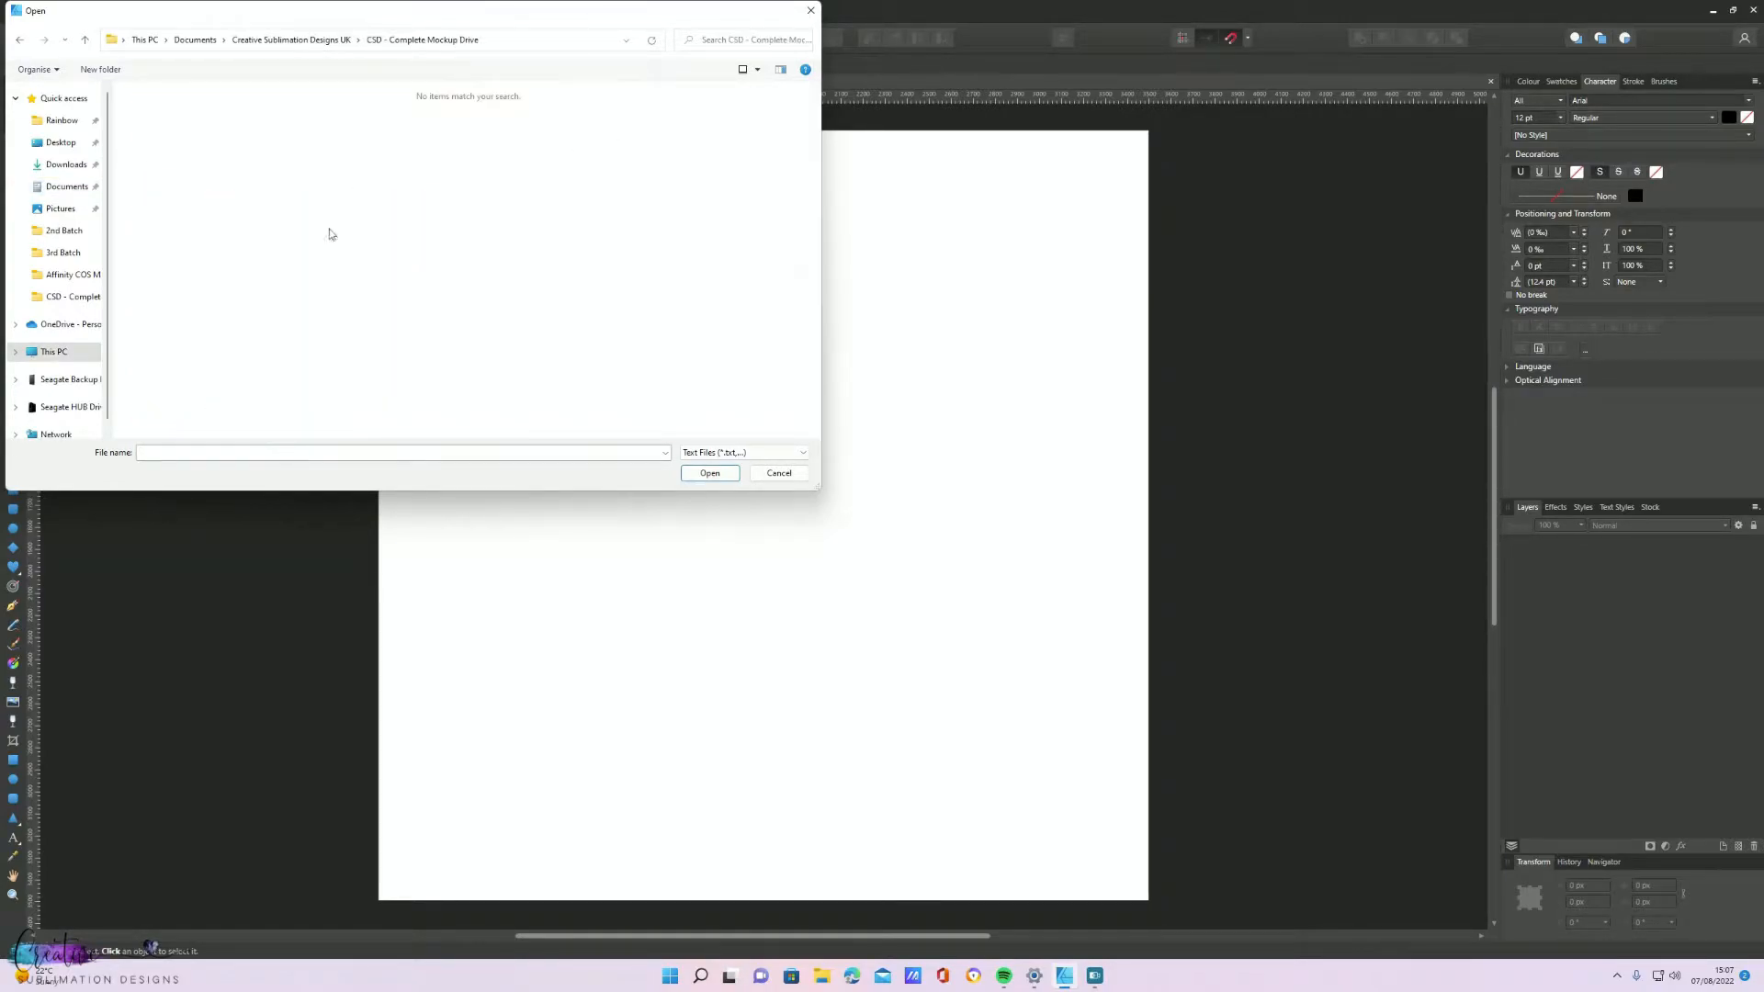
pyautogui.click(812, 456)
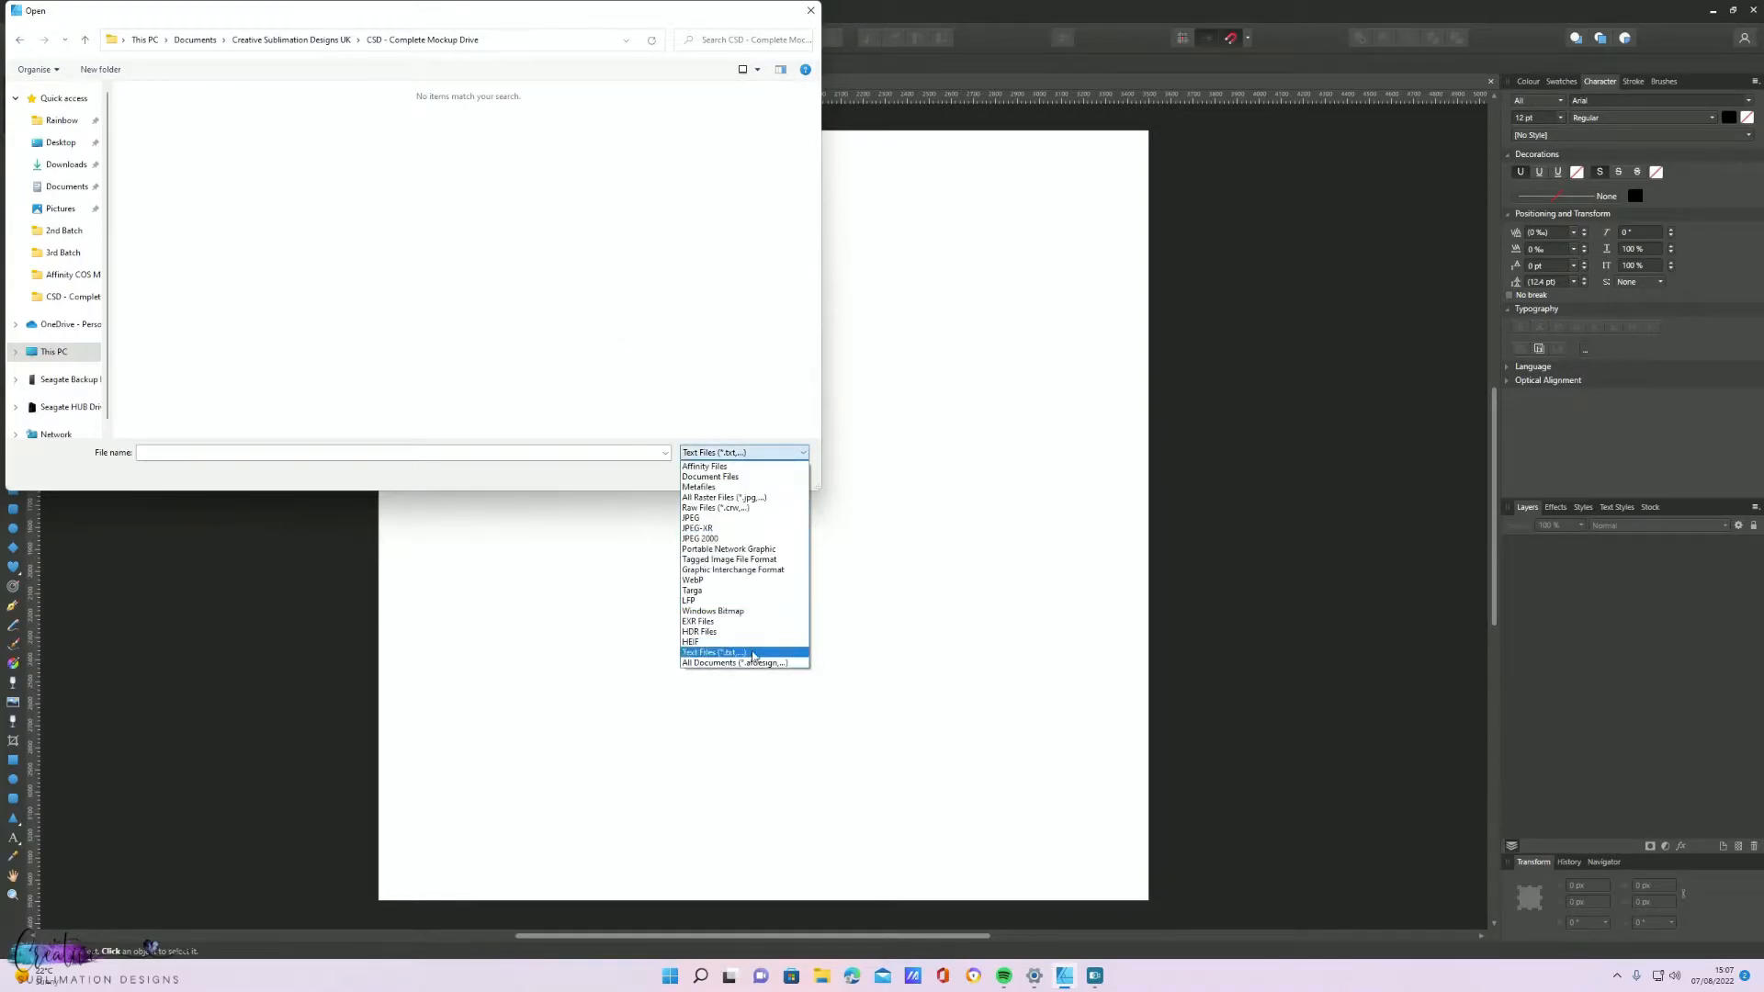
pyautogui.click(744, 658)
# Place the CSD White Std Tote Bag v1 mockup so it fills the whole page, and deselect it
pyautogui.scroll(-15, 521, 243)
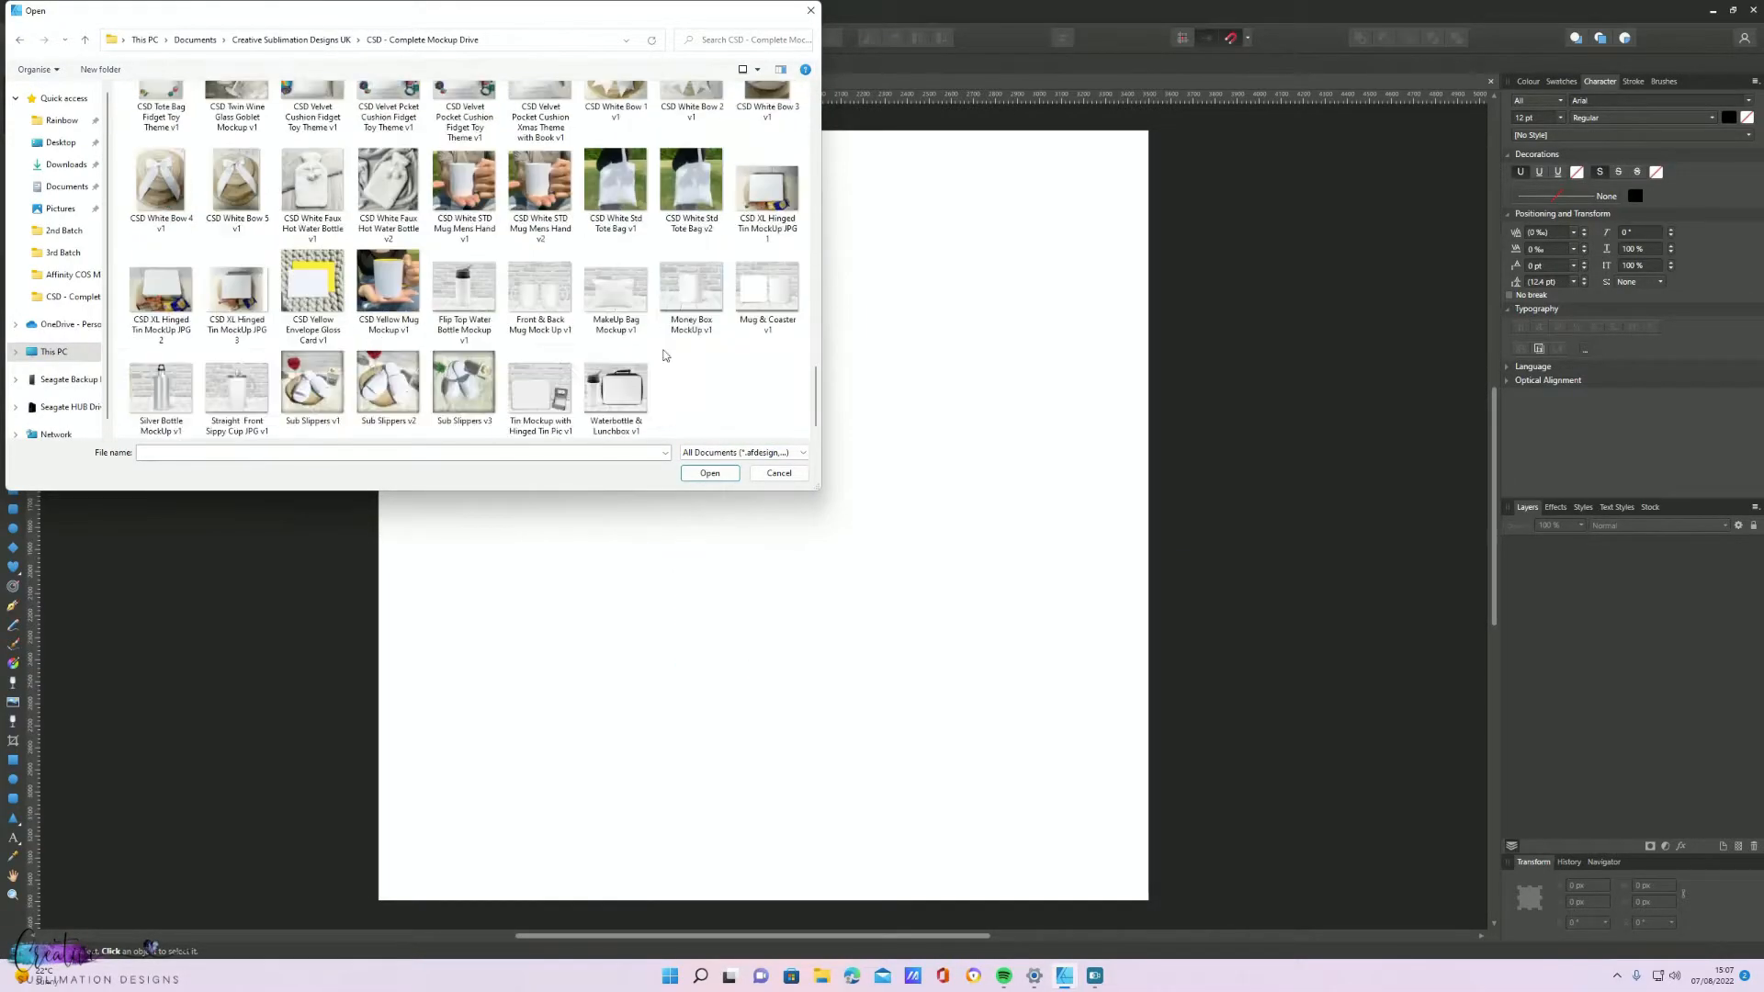
pyautogui.scroll(-10, 656, 353)
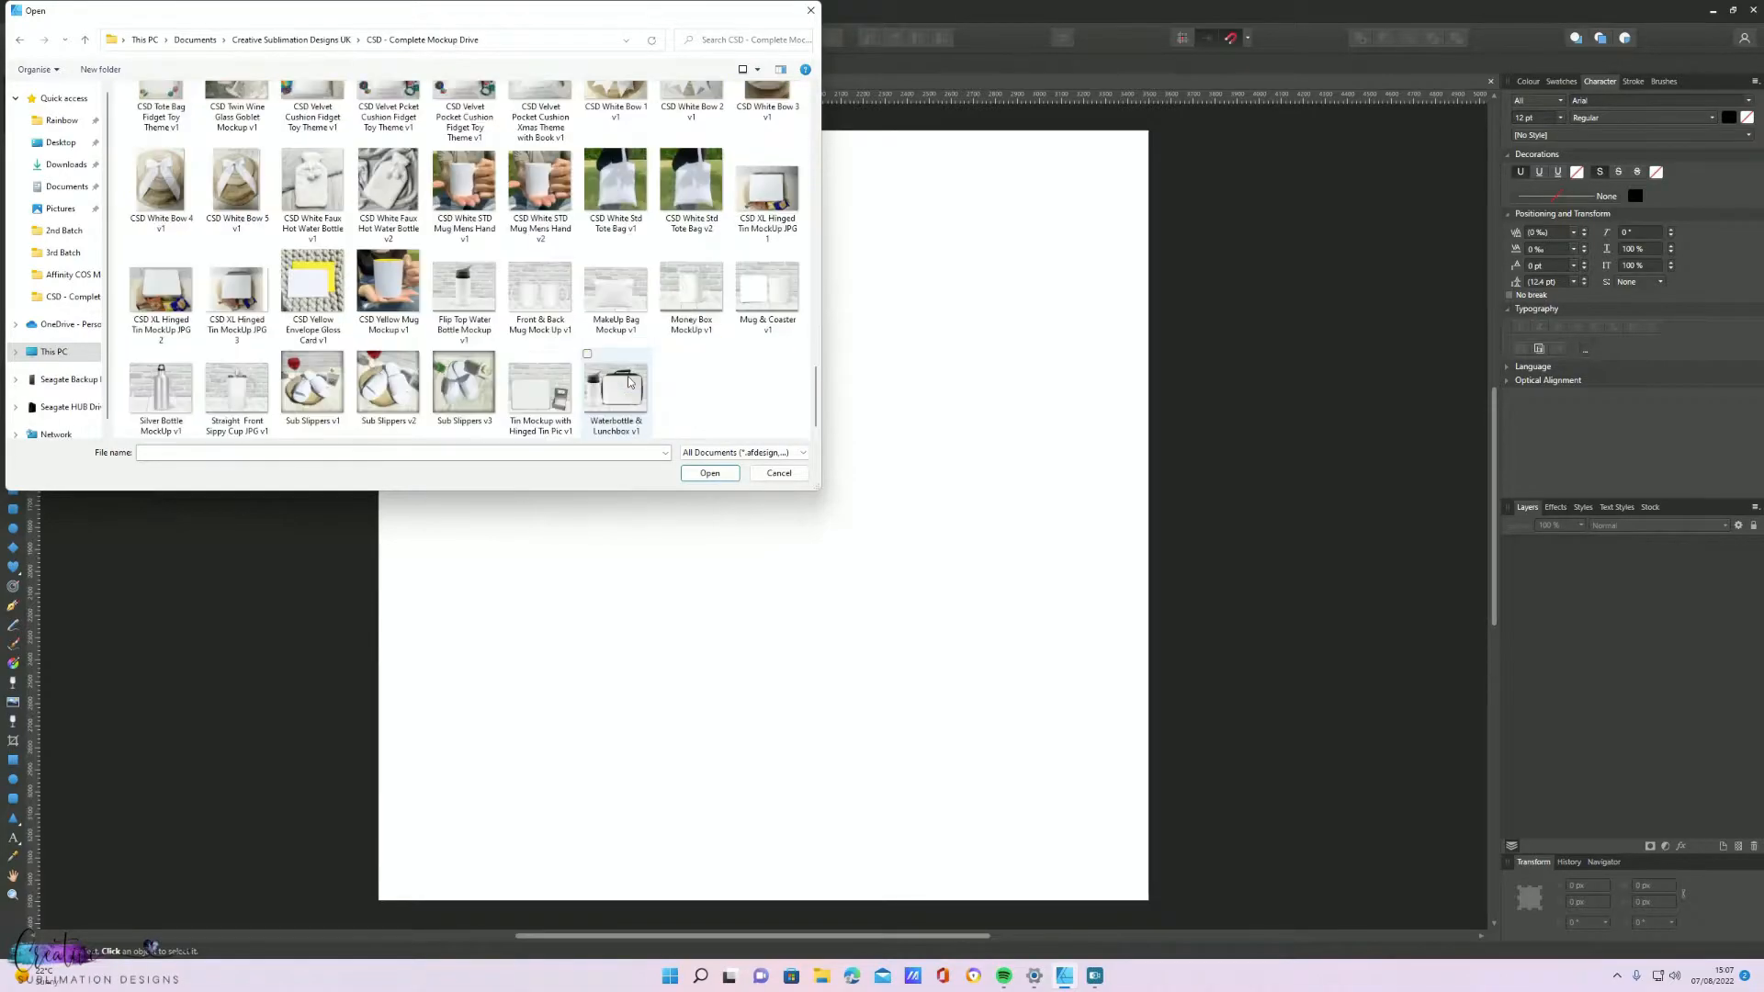
pyautogui.doubleClick(631, 382)
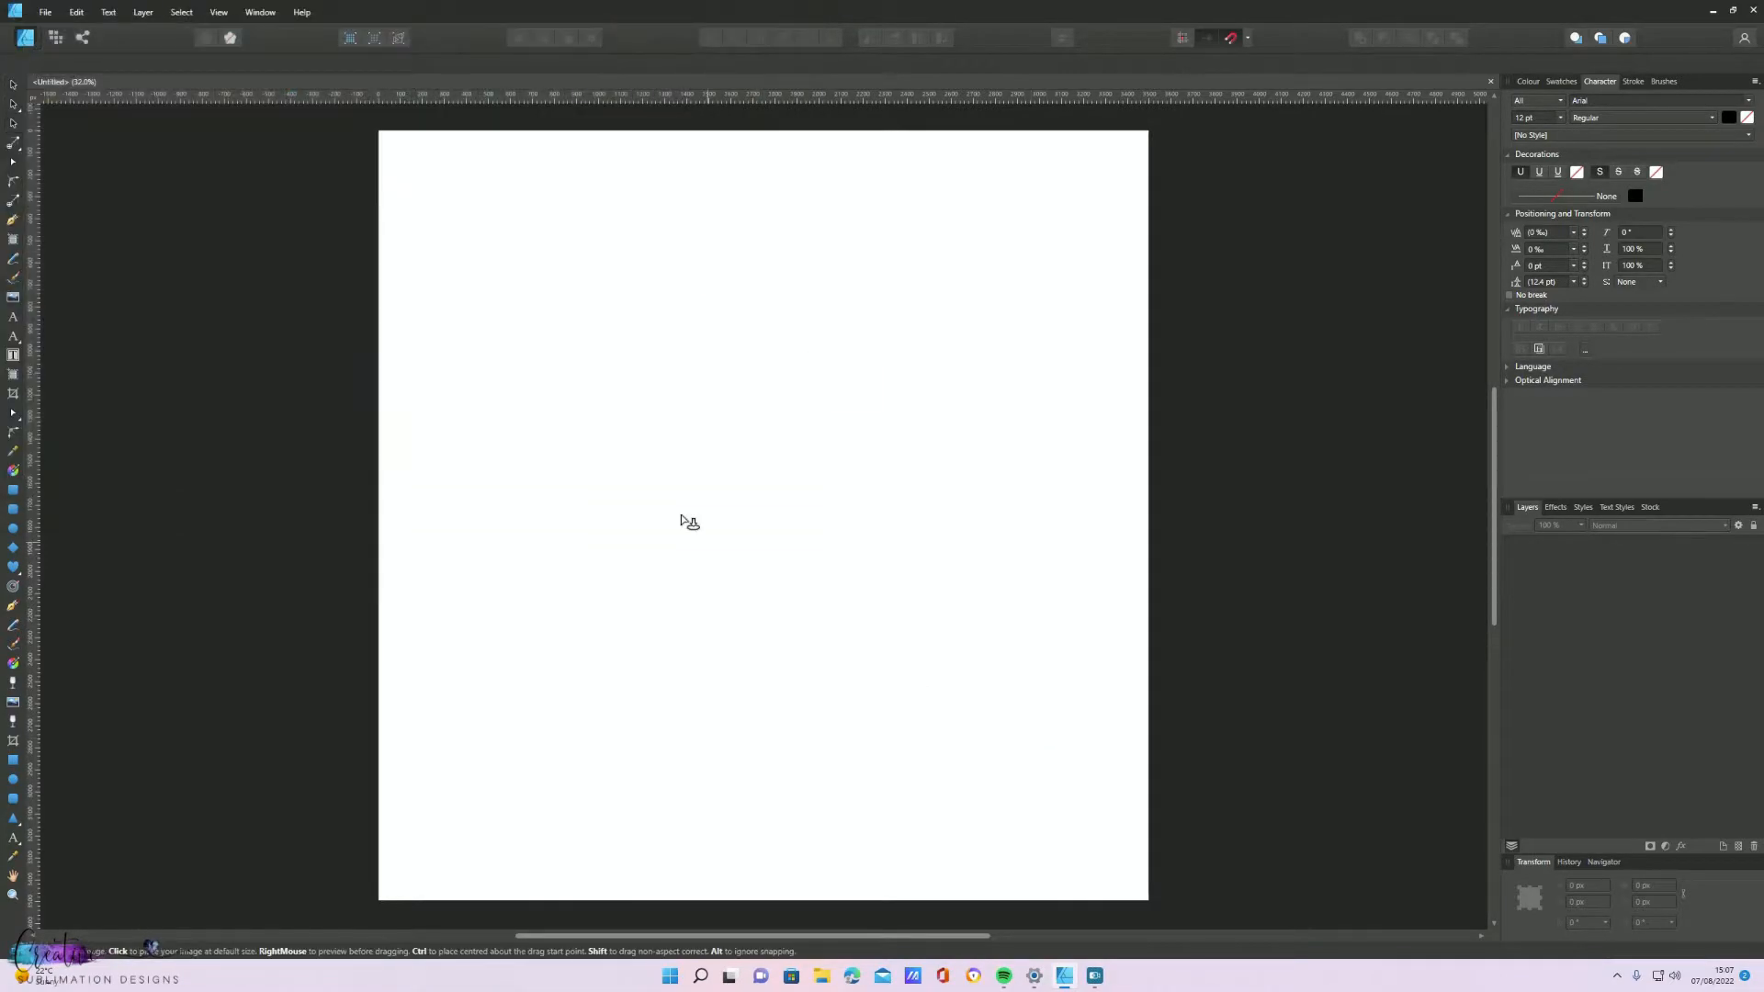
pyautogui.click(722, 370)
pyautogui.moveTo(826, 565); pyautogui.dragTo(868, 703)
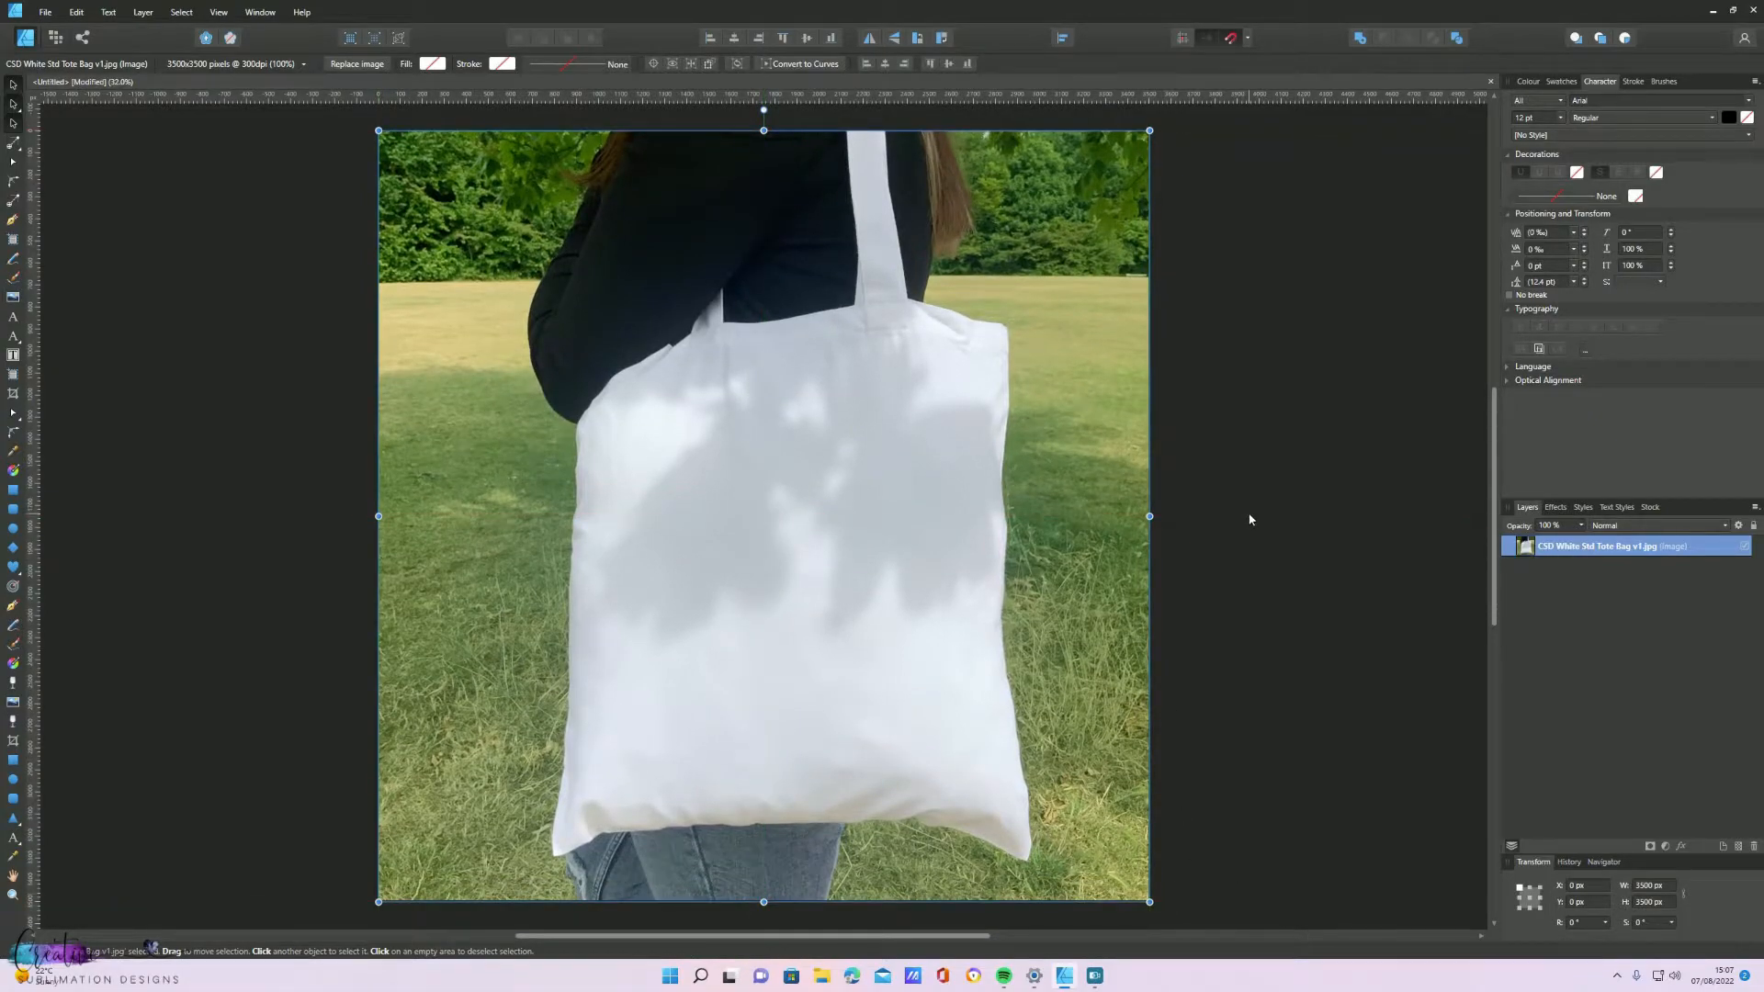
pyautogui.click(286, 312)
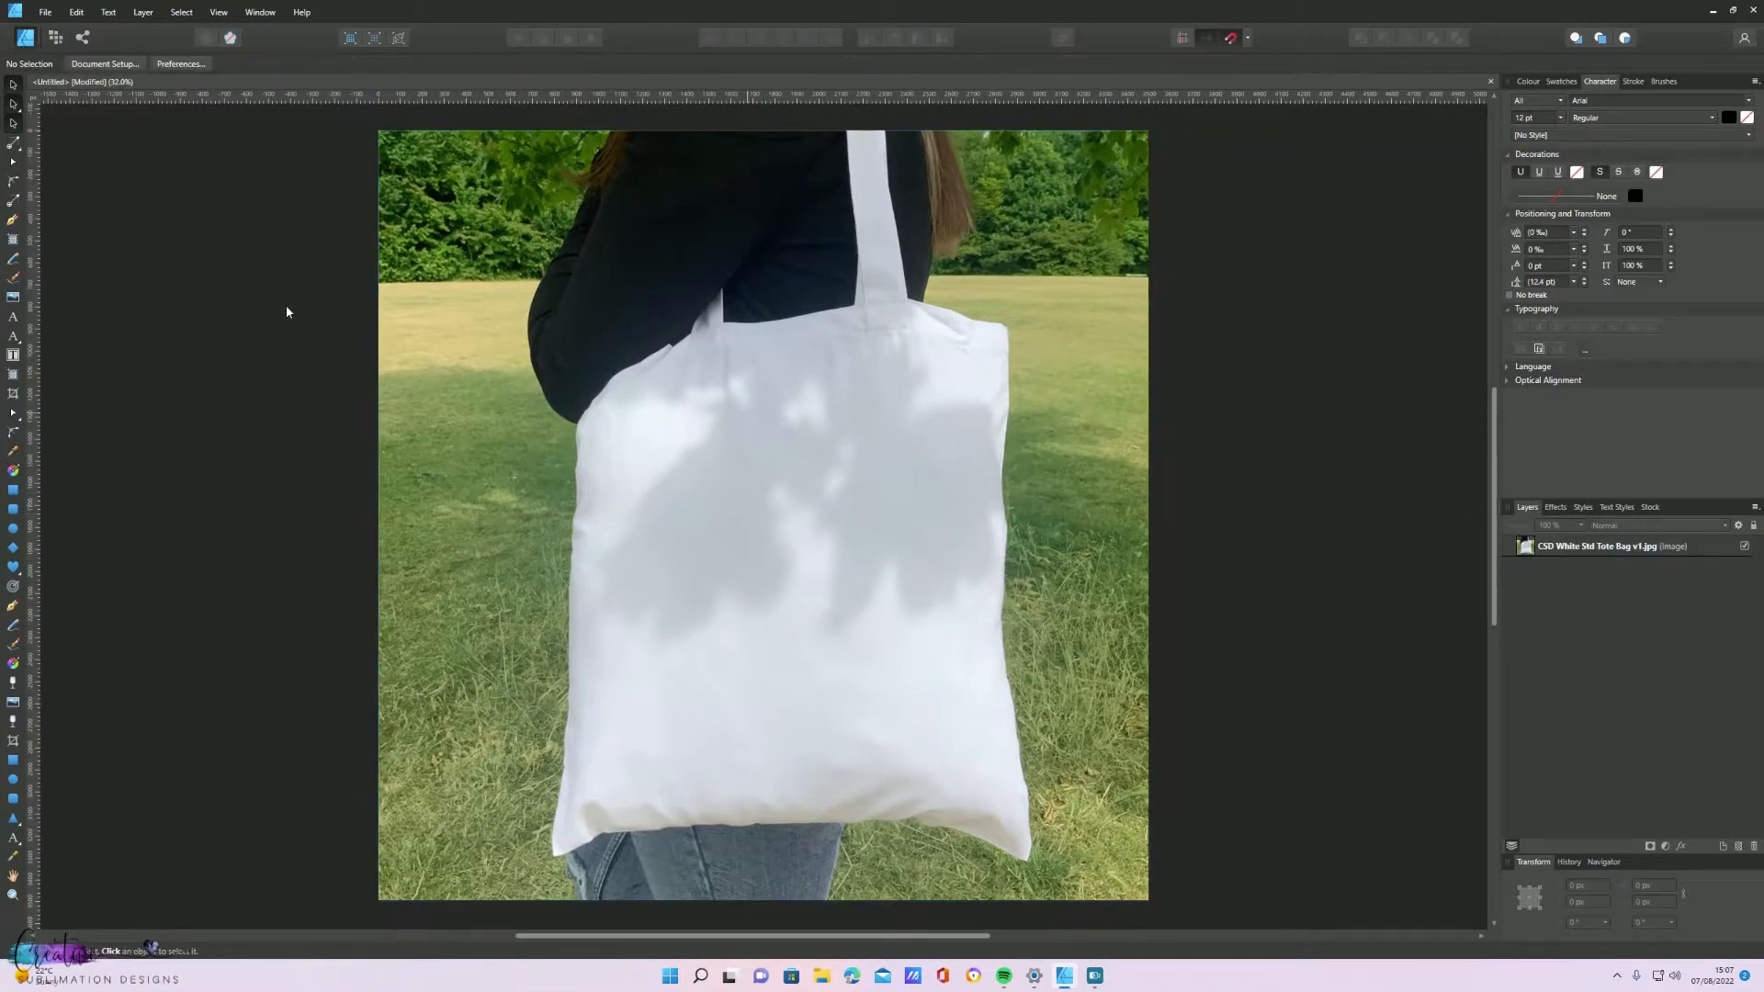
# Place the textless floral brain PNG from the CSD Floral Brain LE Textless folder over the tote bag
pyautogui.click(46, 12)
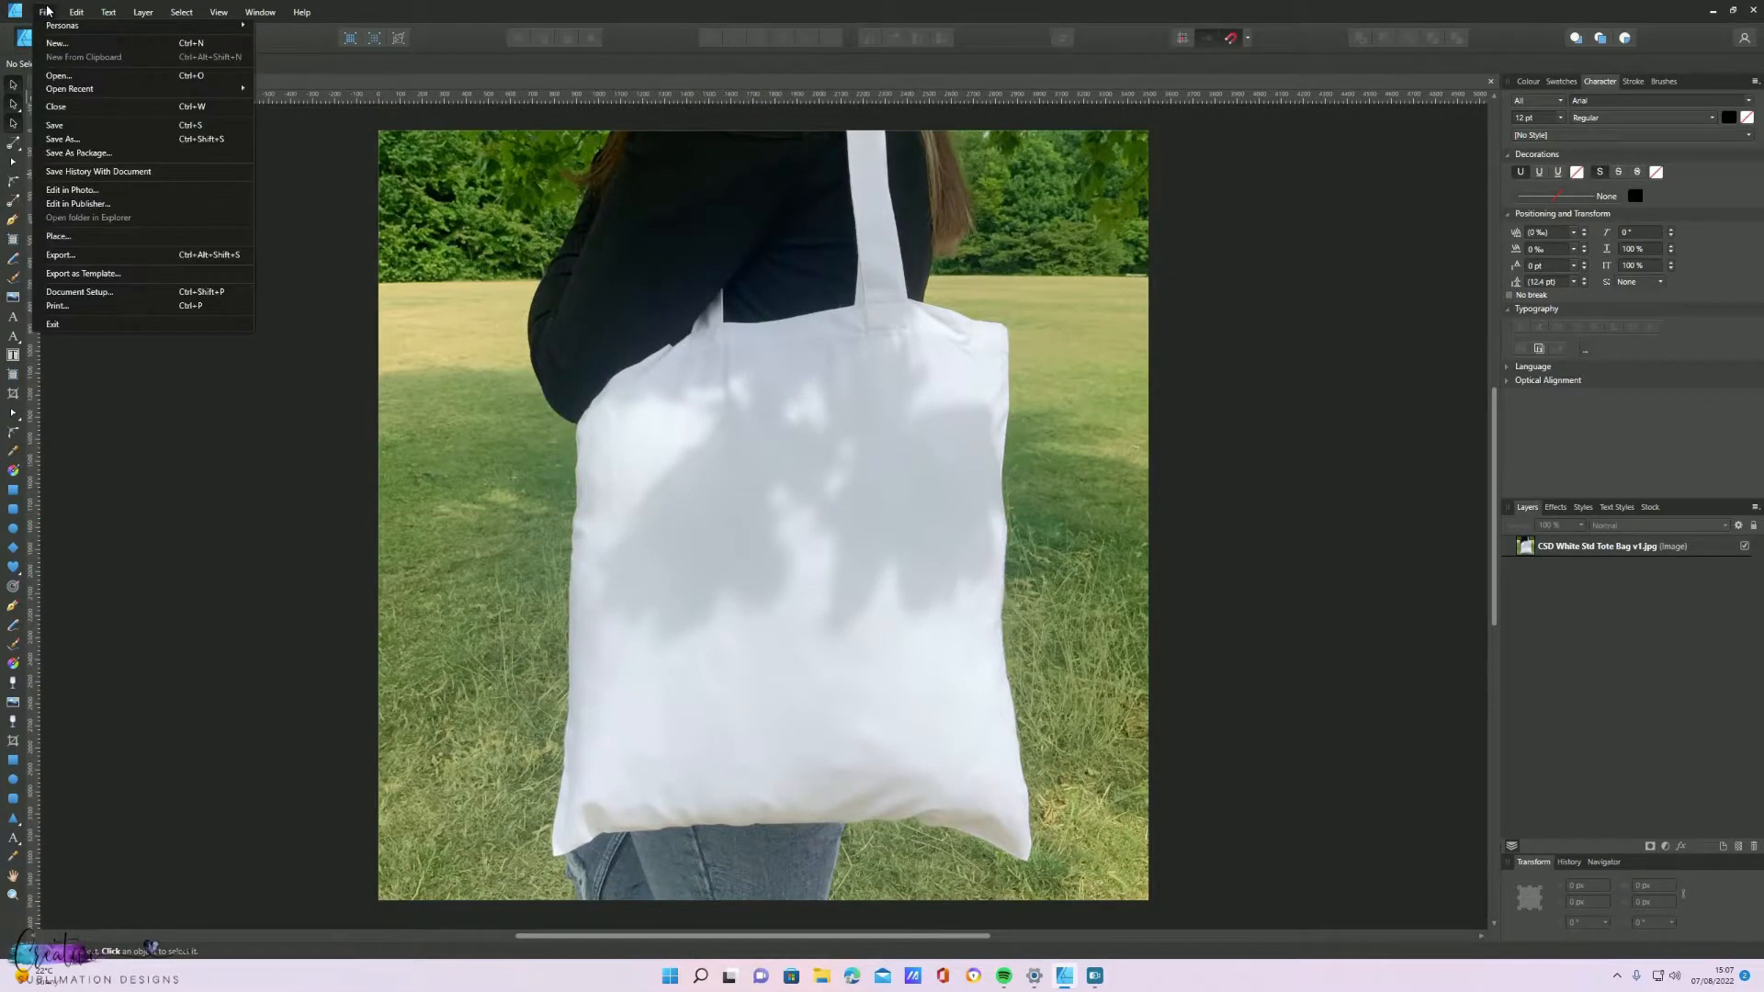
pyautogui.click(59, 236)
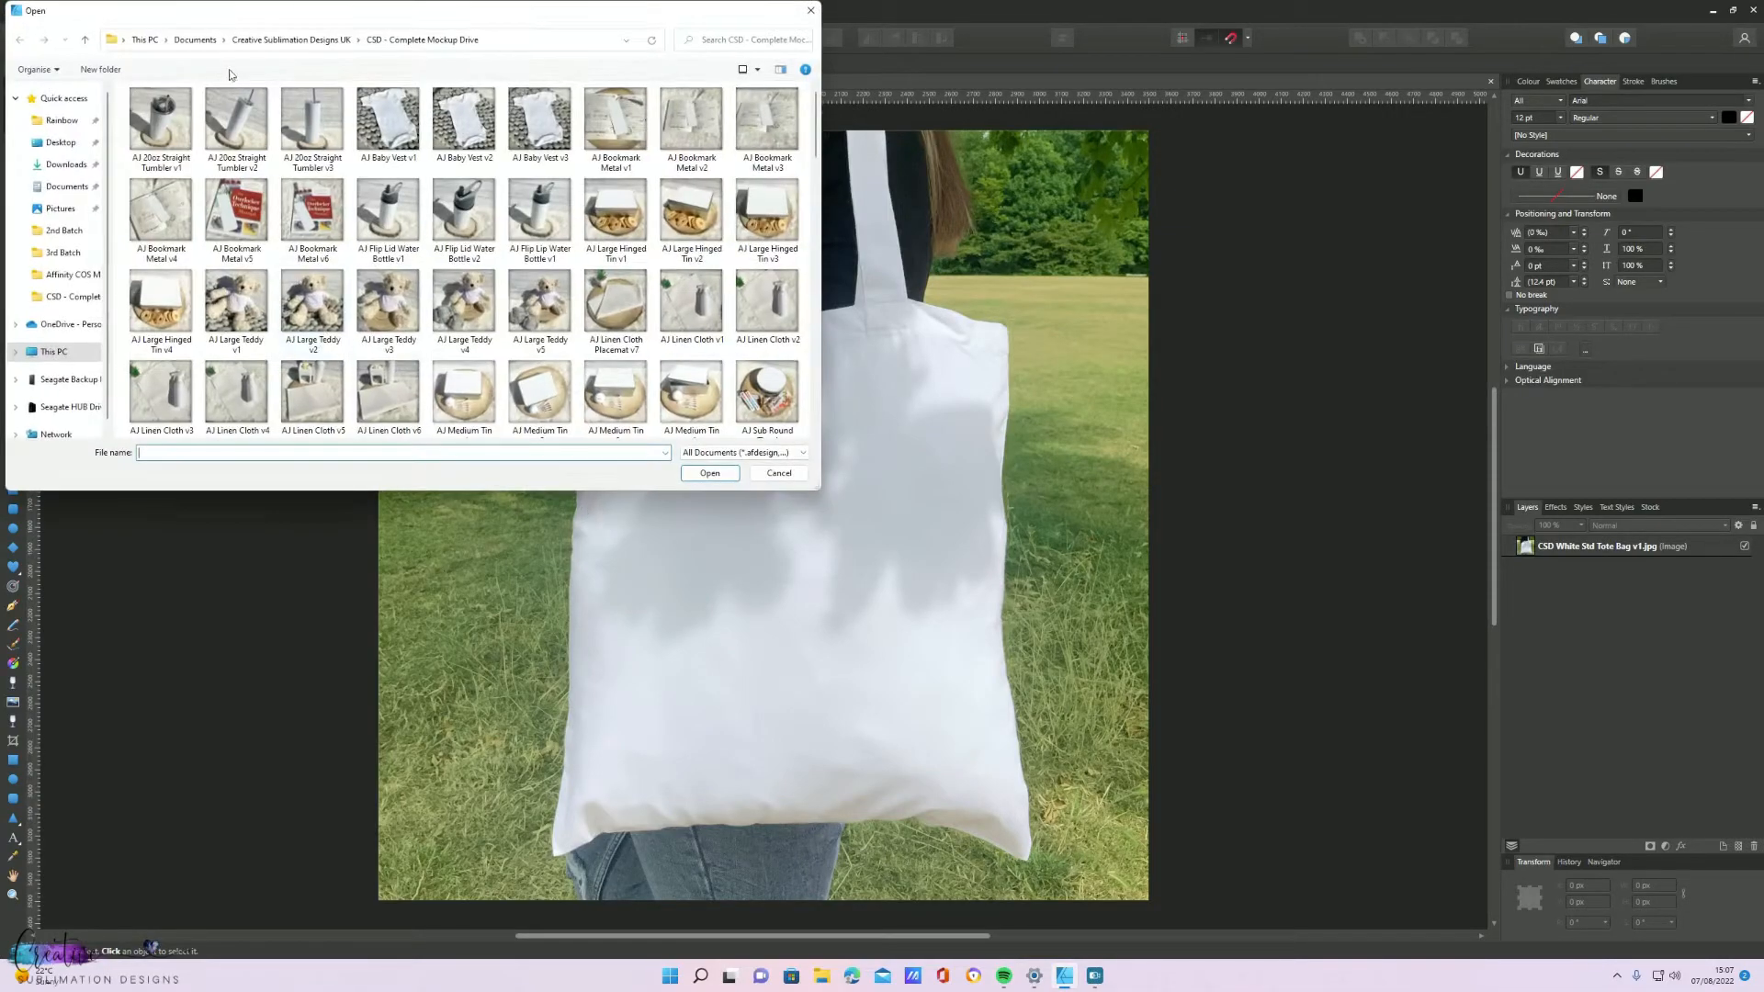
pyautogui.click(74, 186)
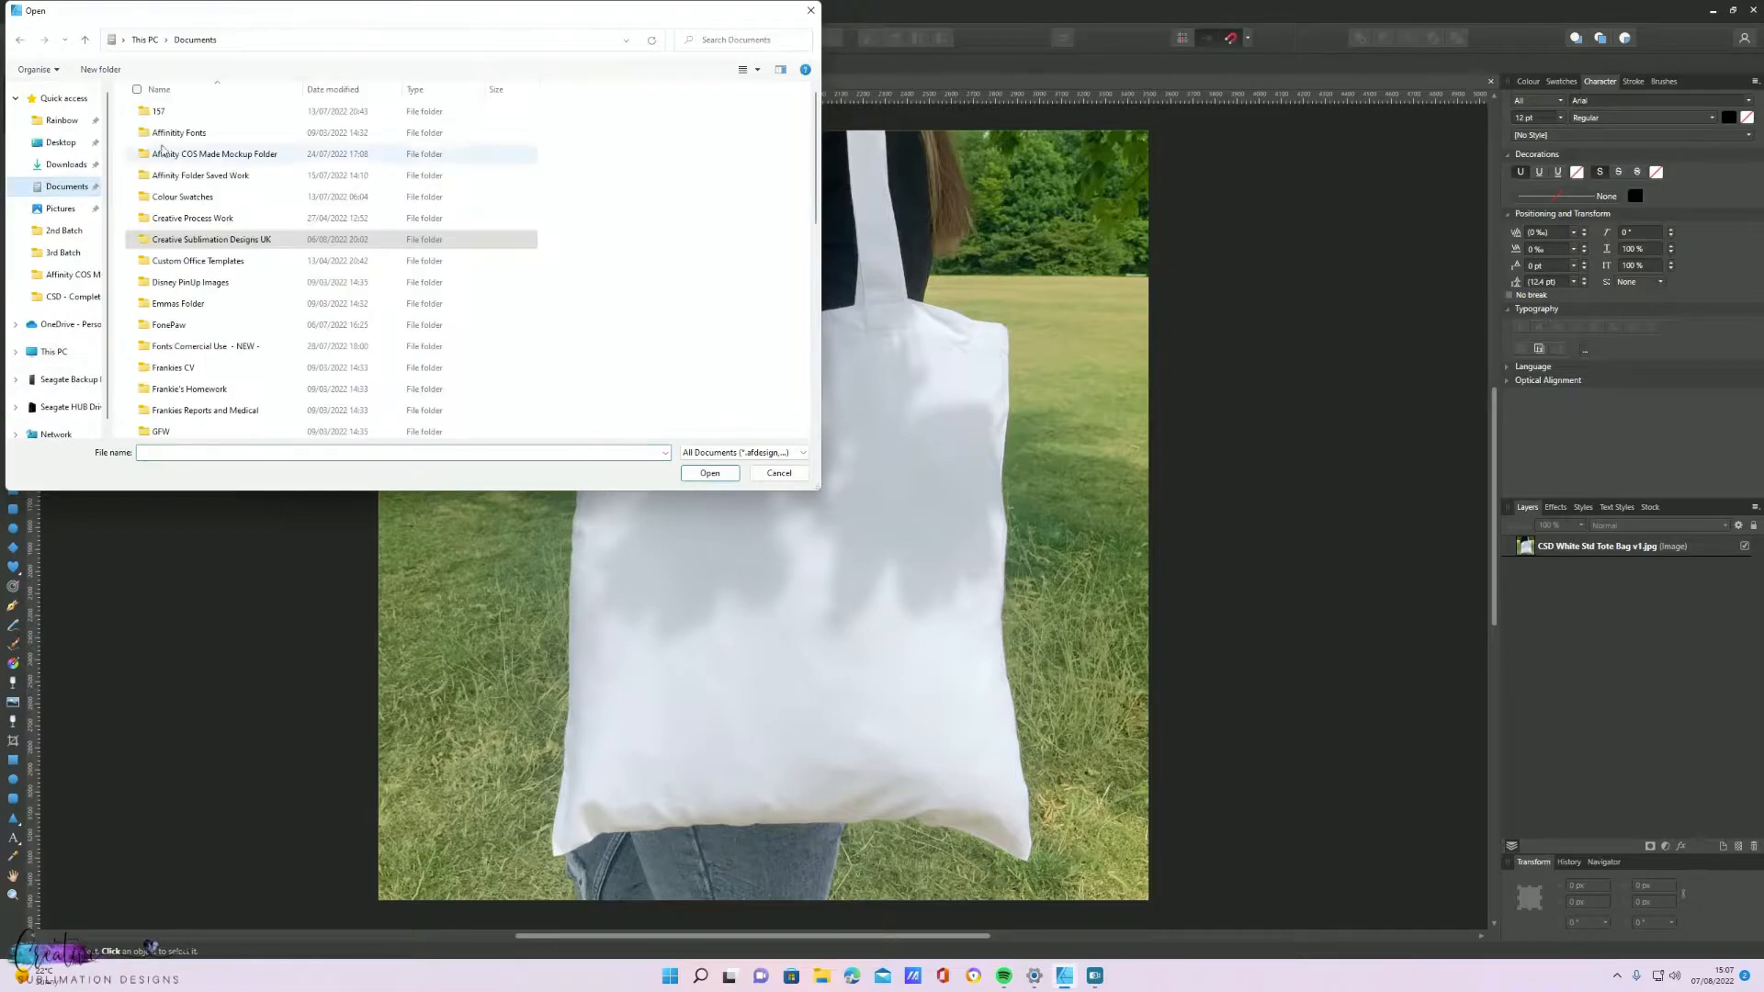
pyautogui.doubleClick(214, 241)
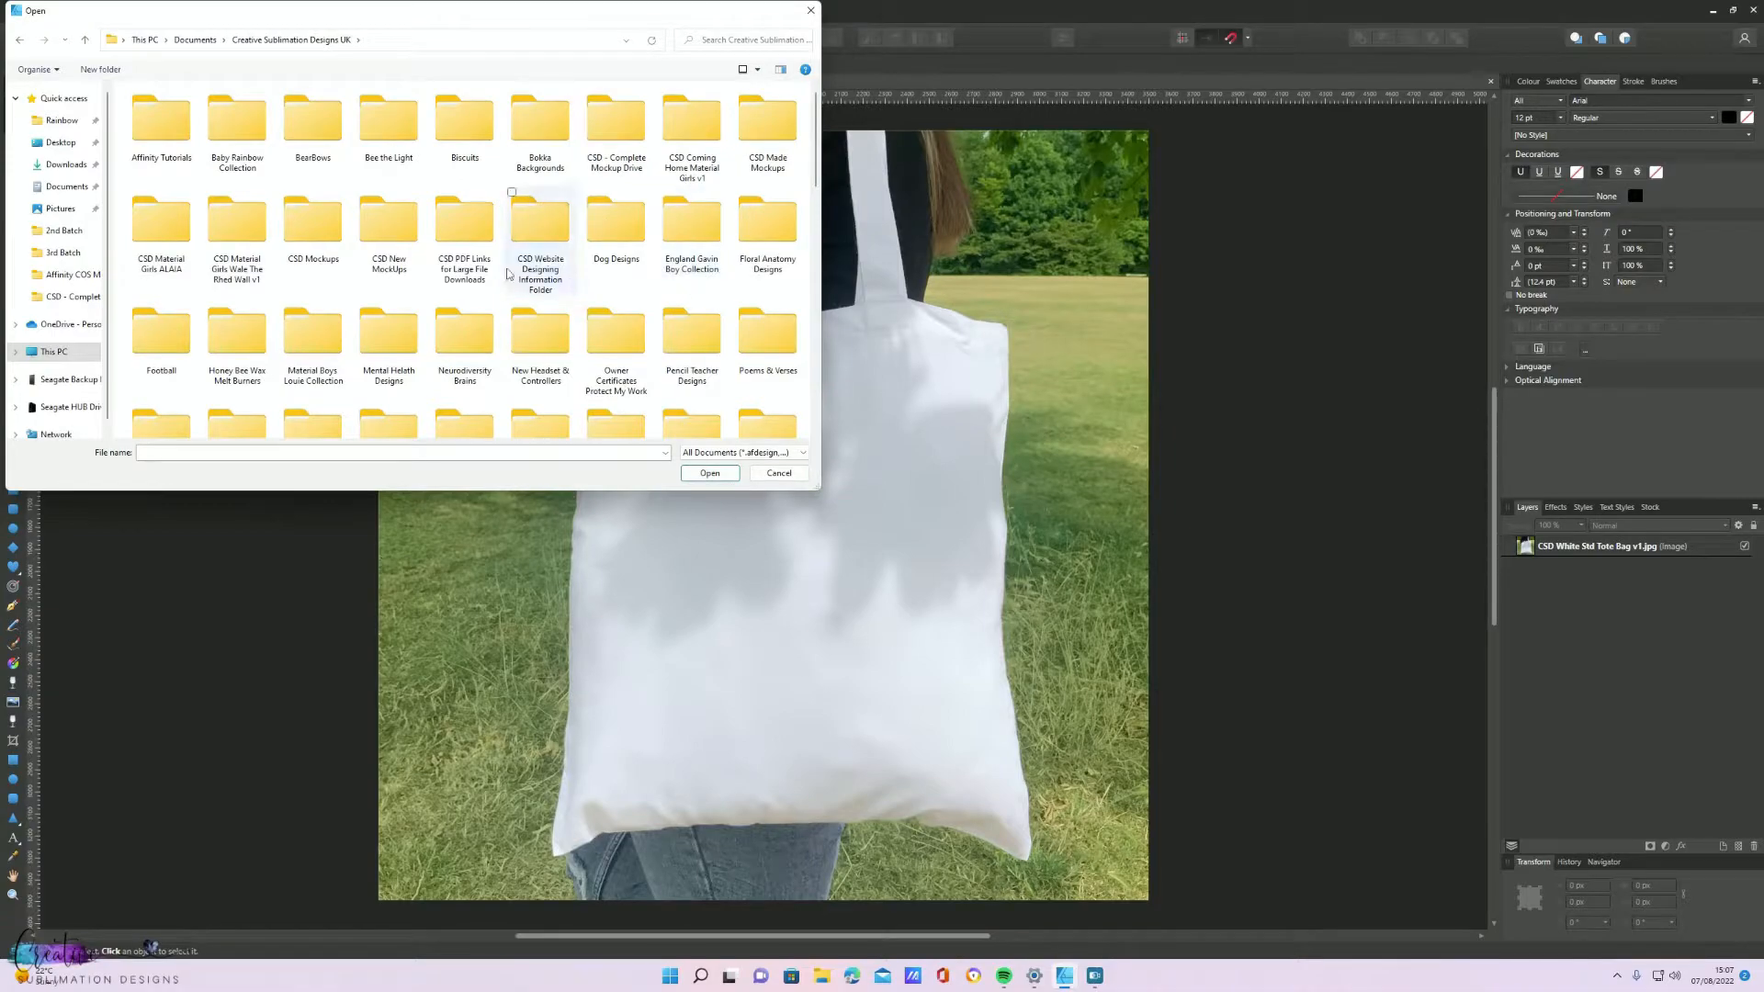
pyautogui.doubleClick(768, 231)
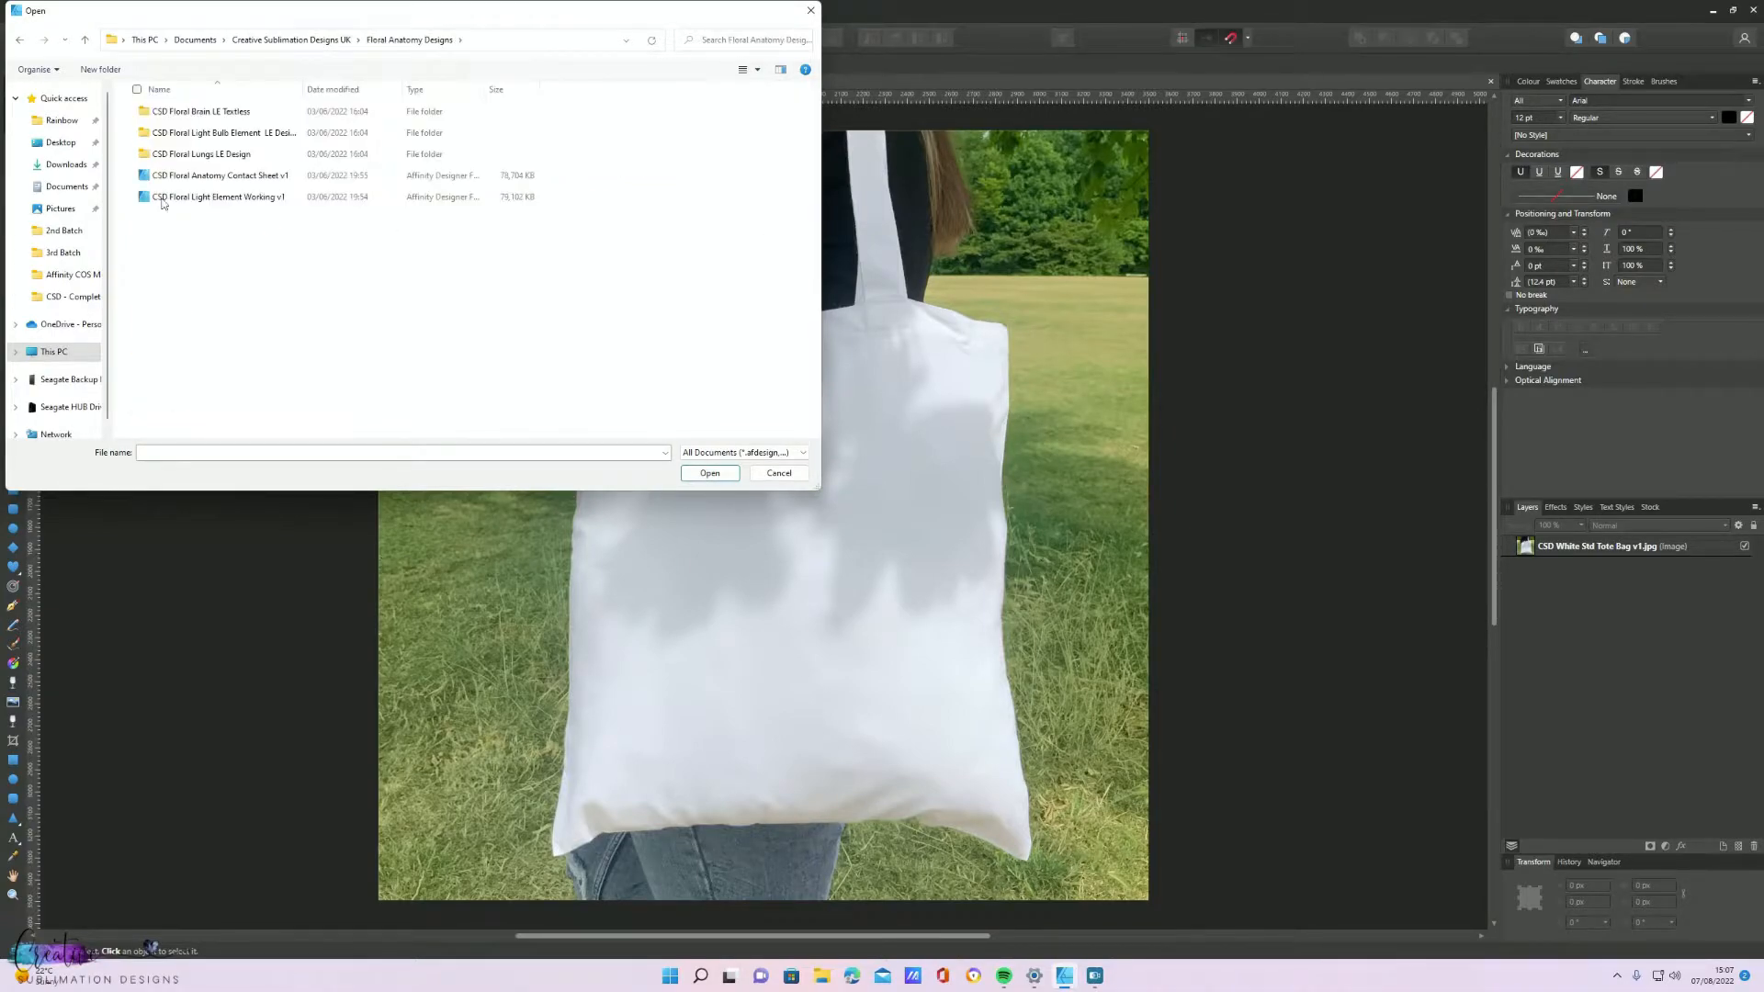
pyautogui.doubleClick(219, 118)
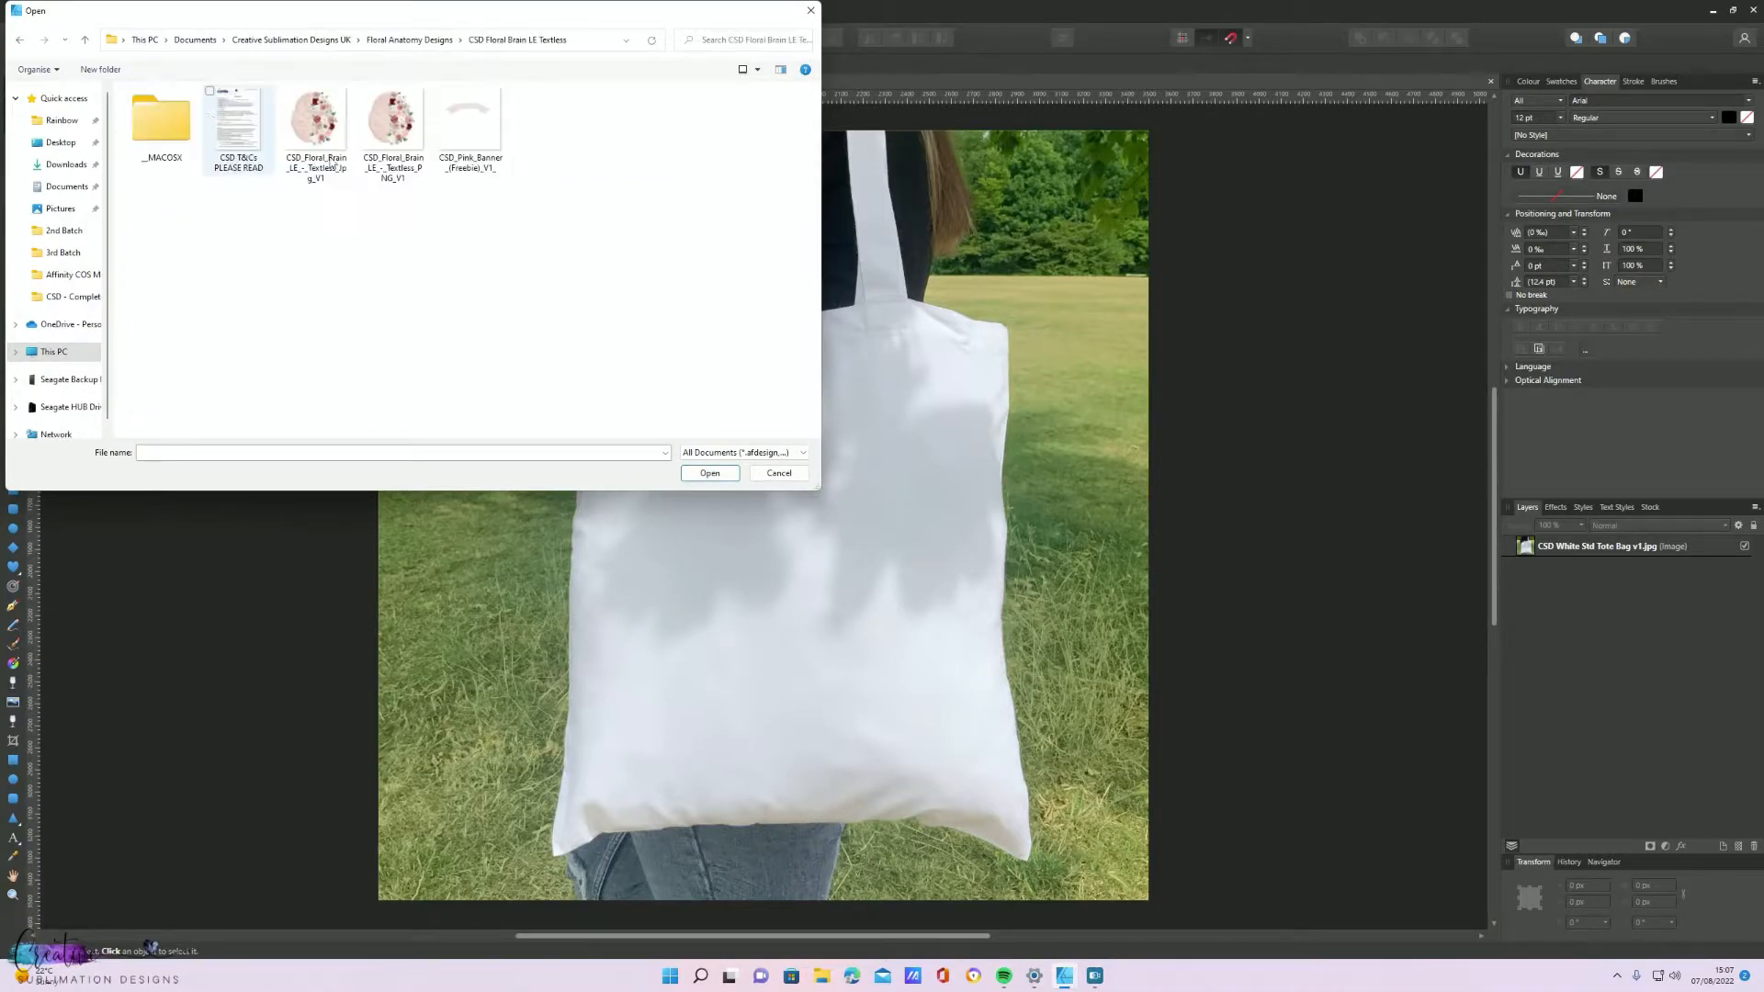
pyautogui.doubleClick(393, 124)
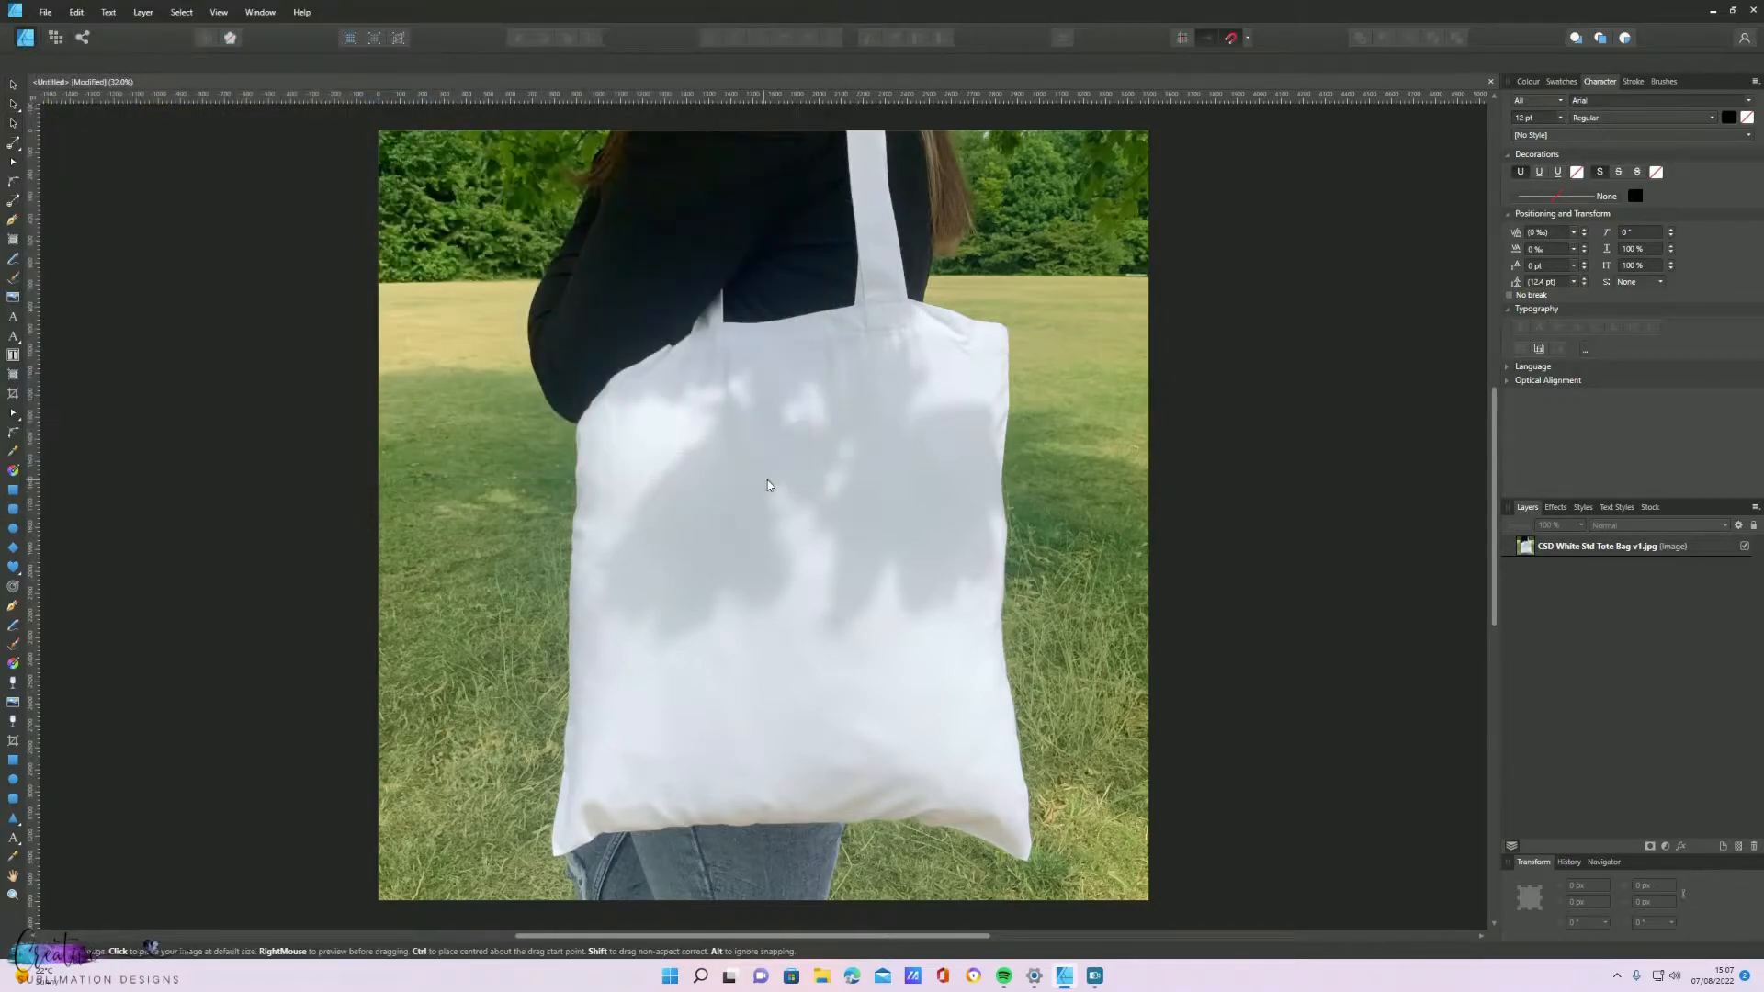
pyautogui.click(768, 479)
pyautogui.moveTo(1032, 598); pyautogui.dragTo(959, 460)
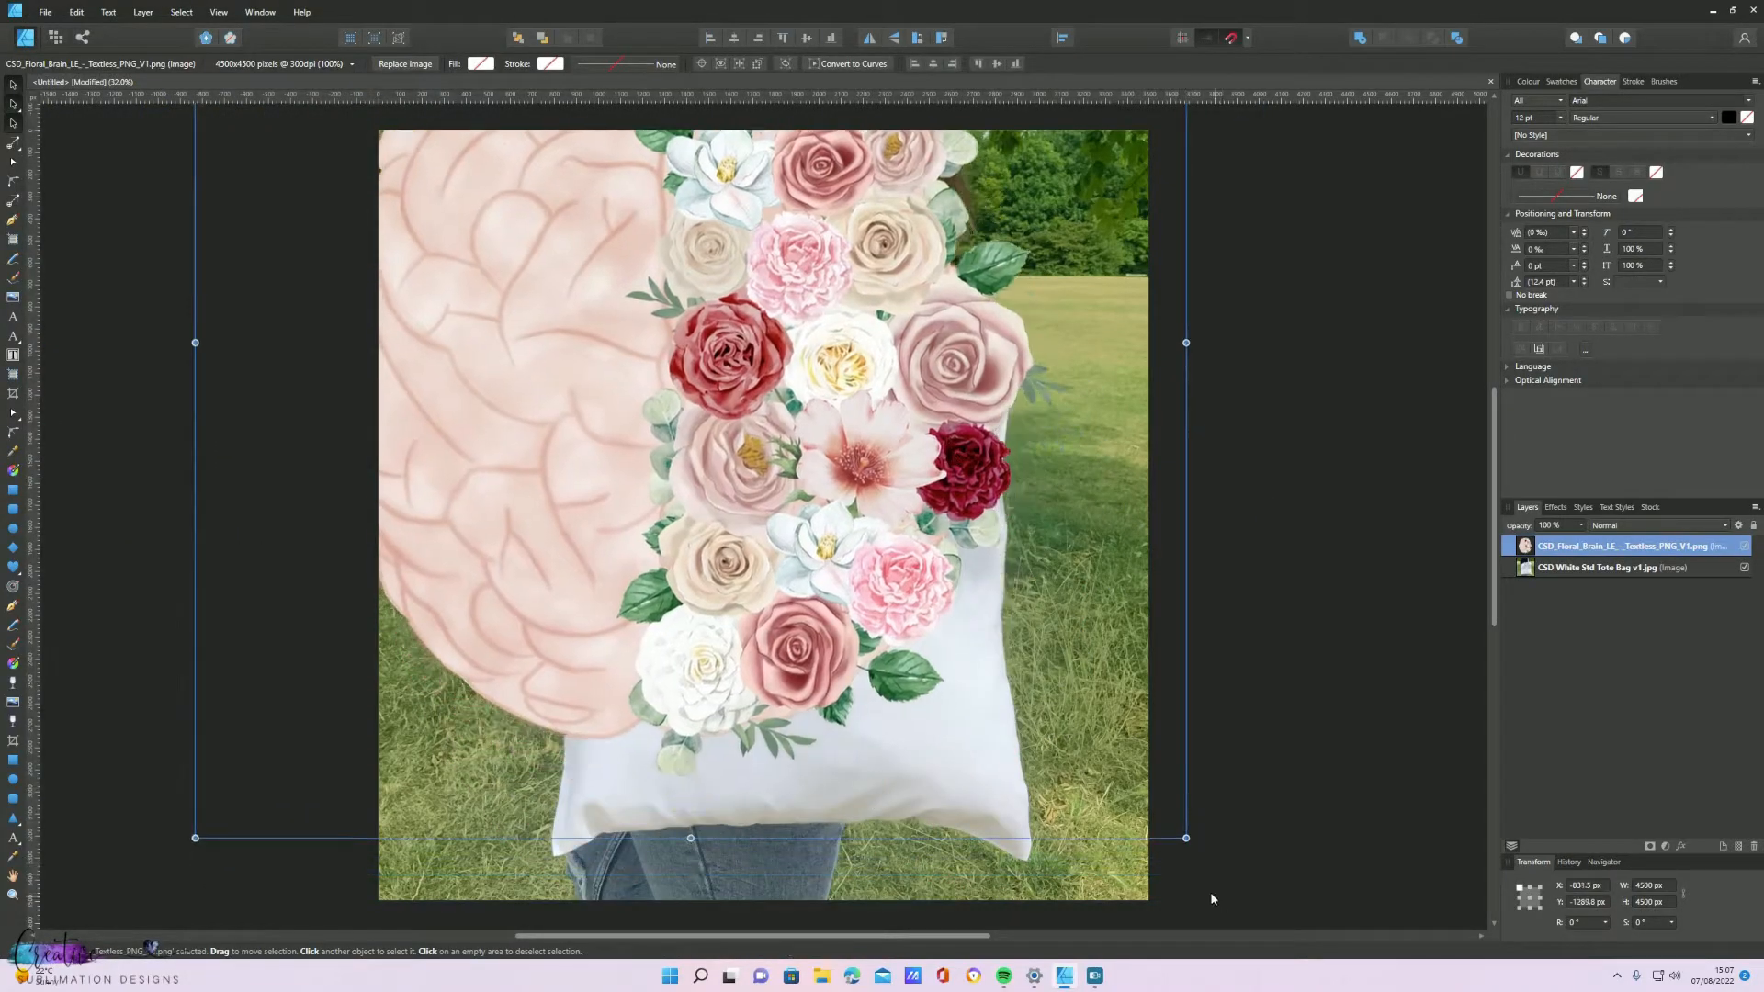
# Scale the floral brain design down to about 1909 px square and position it on the front of the bag
pyautogui.moveTo(1187, 839); pyautogui.dragTo(720, 361)
pyautogui.moveTo(506, 313); pyautogui.dragTo(883, 808)
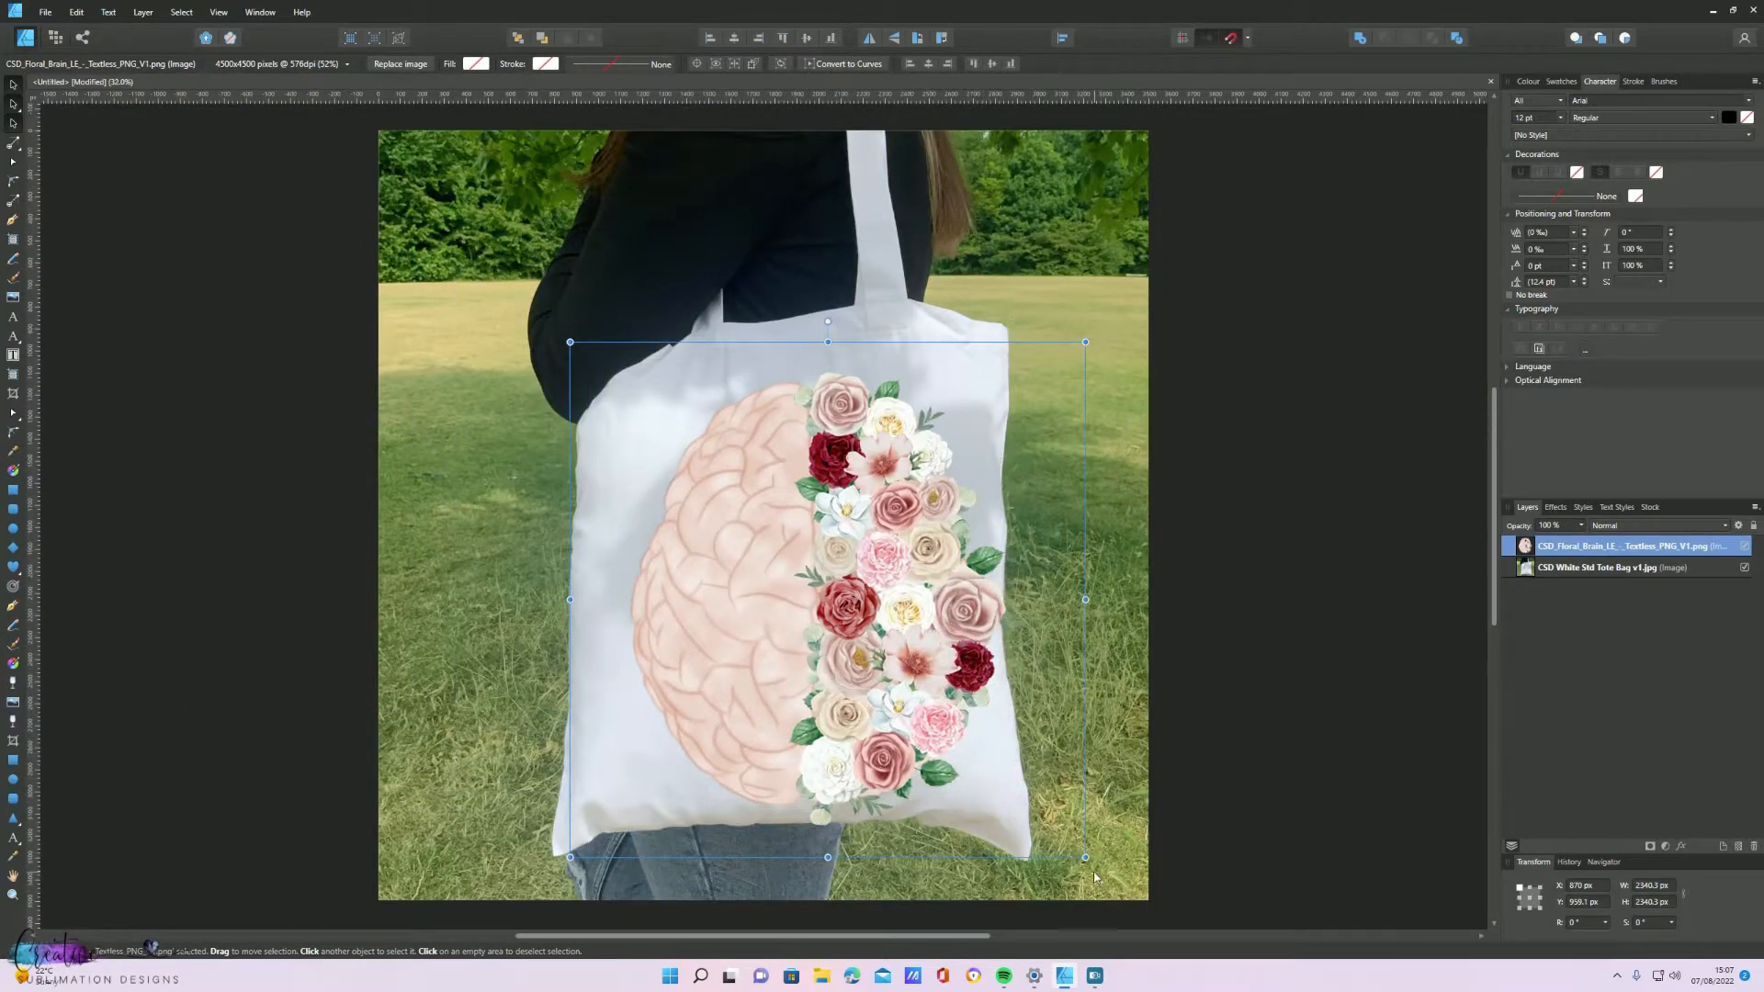
pyautogui.moveTo(1085, 857); pyautogui.dragTo(990, 762)
pyautogui.moveTo(809, 610); pyautogui.dragTo(825, 637)
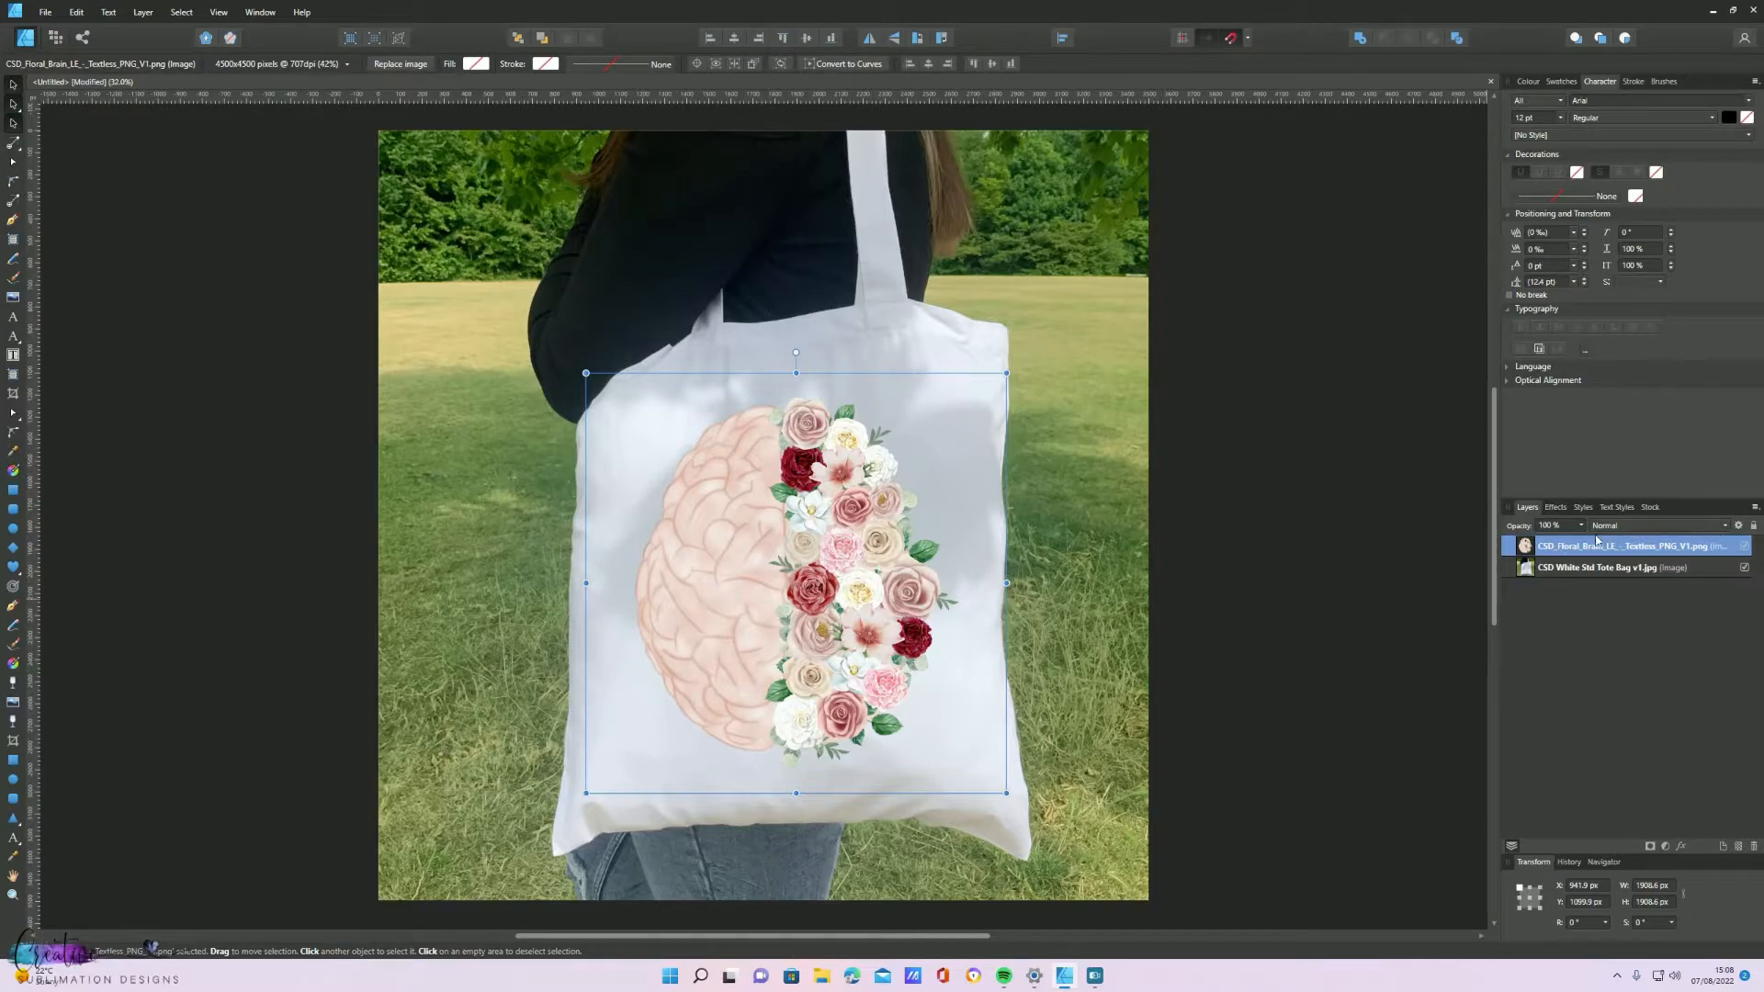
# Try the Multiply blend mode on the floral brain layer and restore Normal
pyautogui.click(1726, 530)
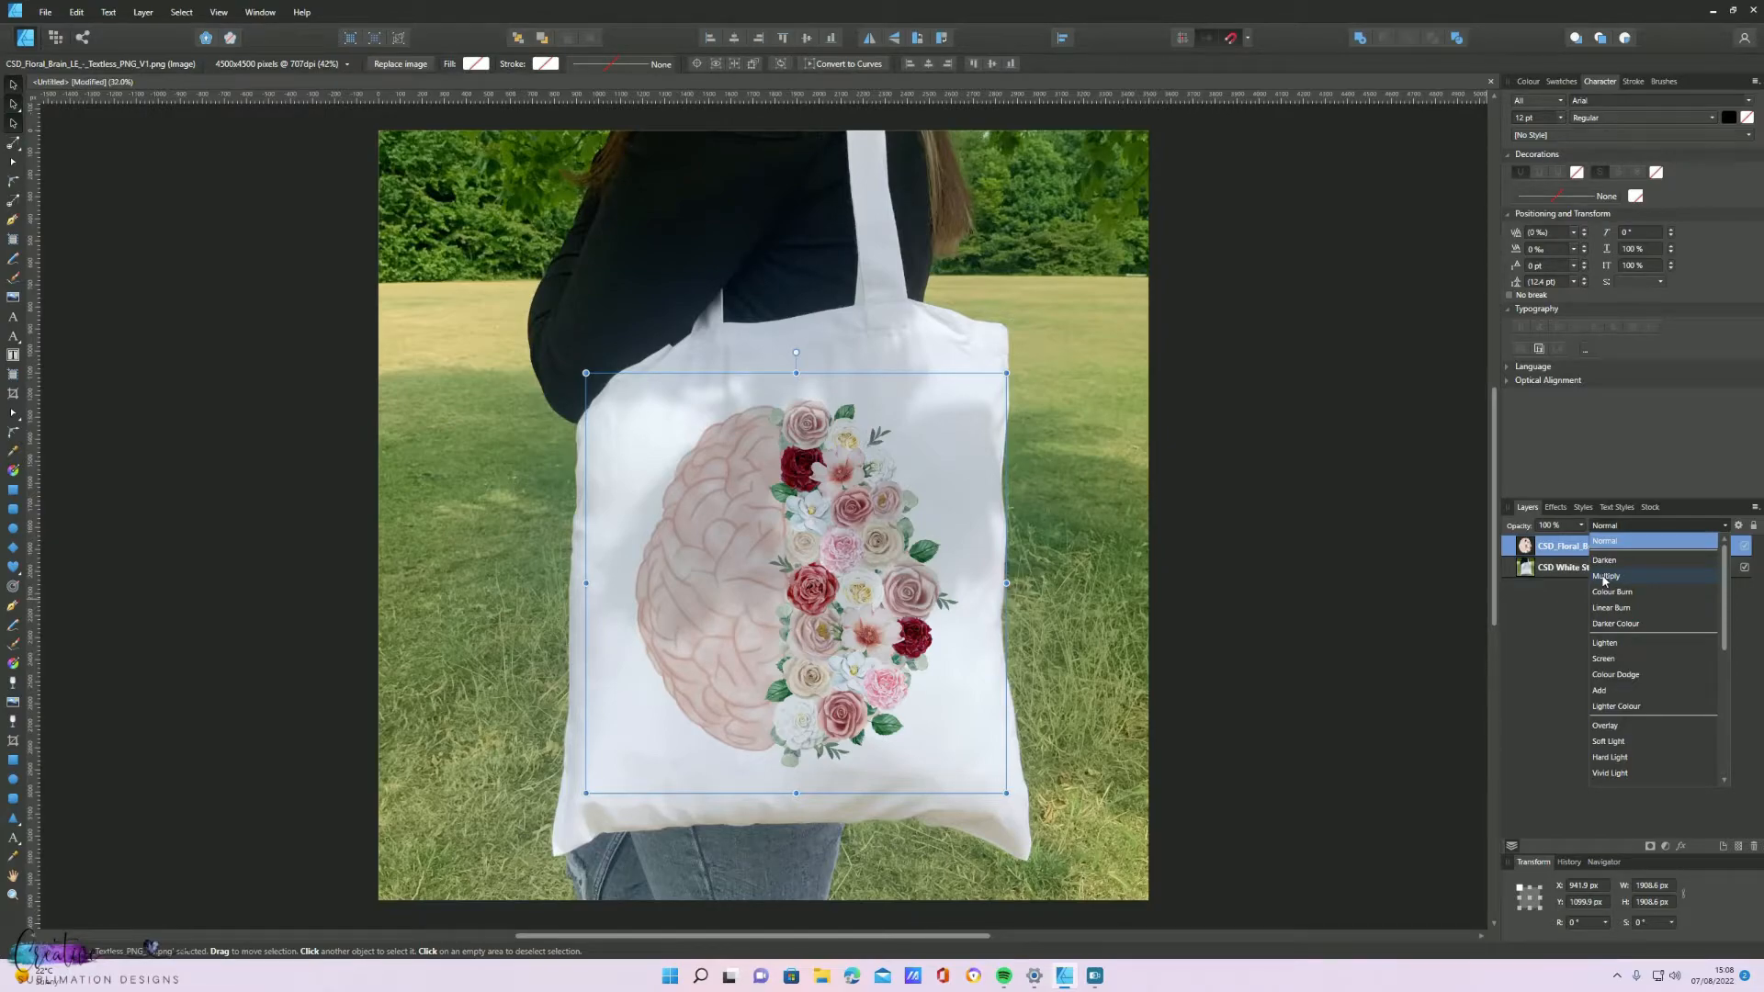
pyautogui.click(1604, 576)
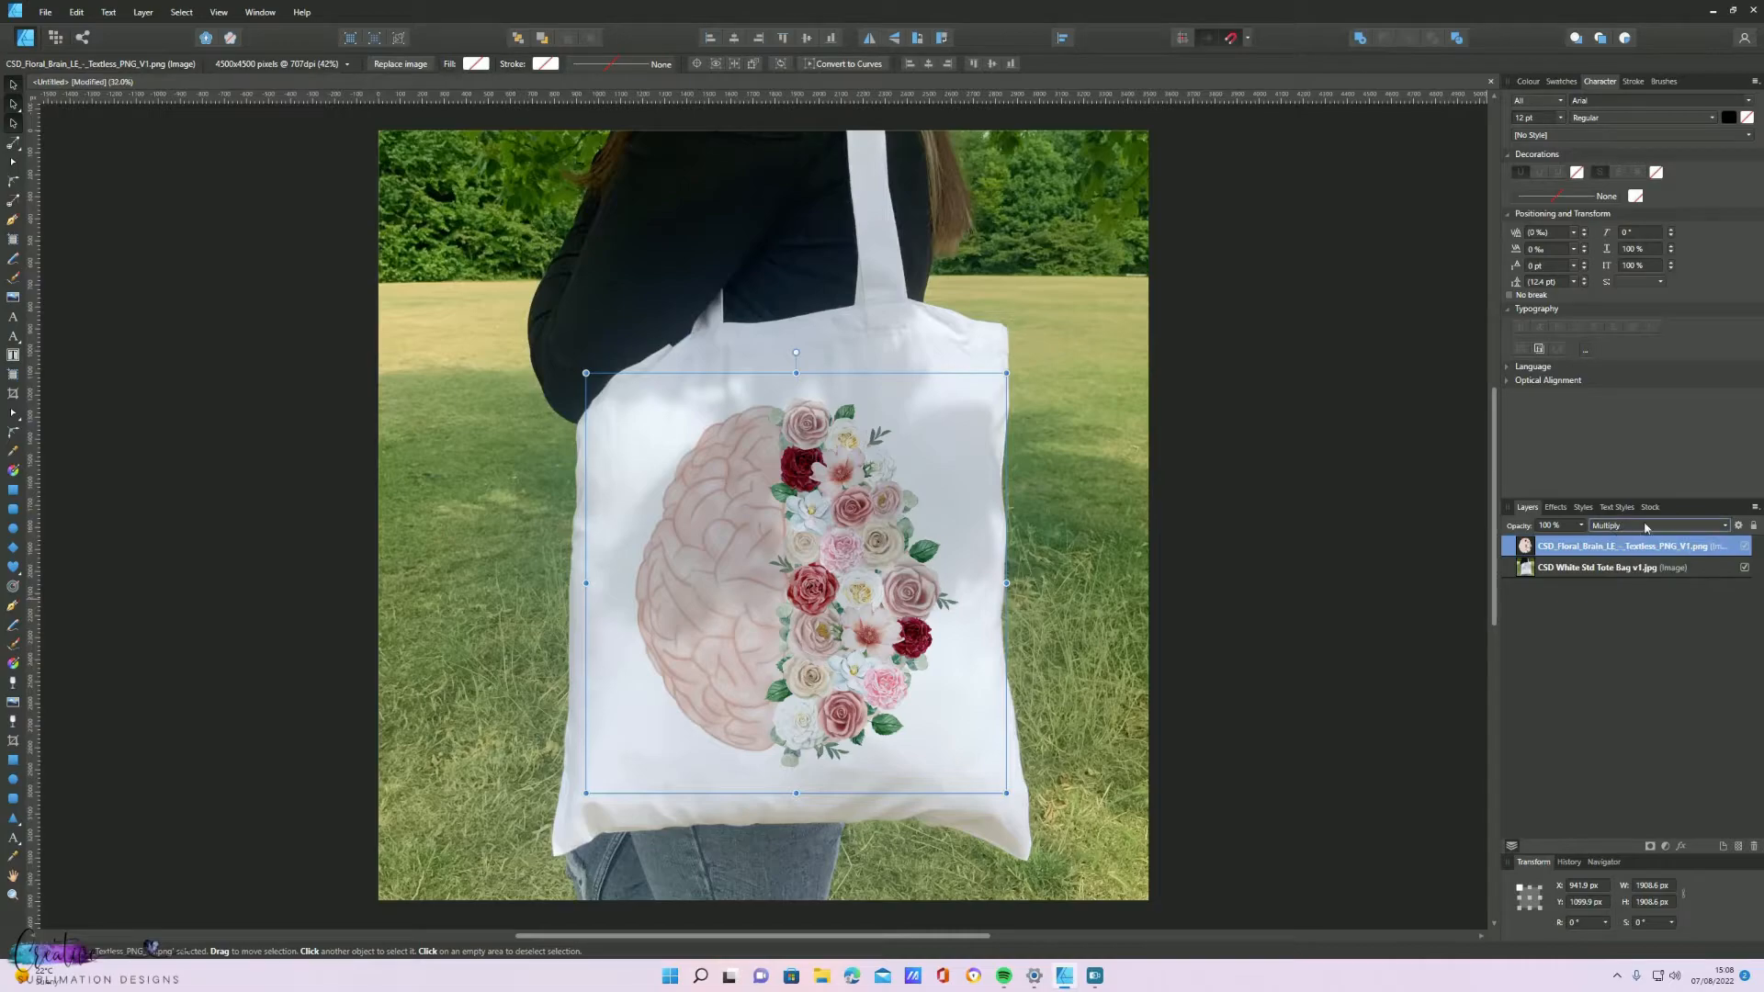
pyautogui.click(1725, 528)
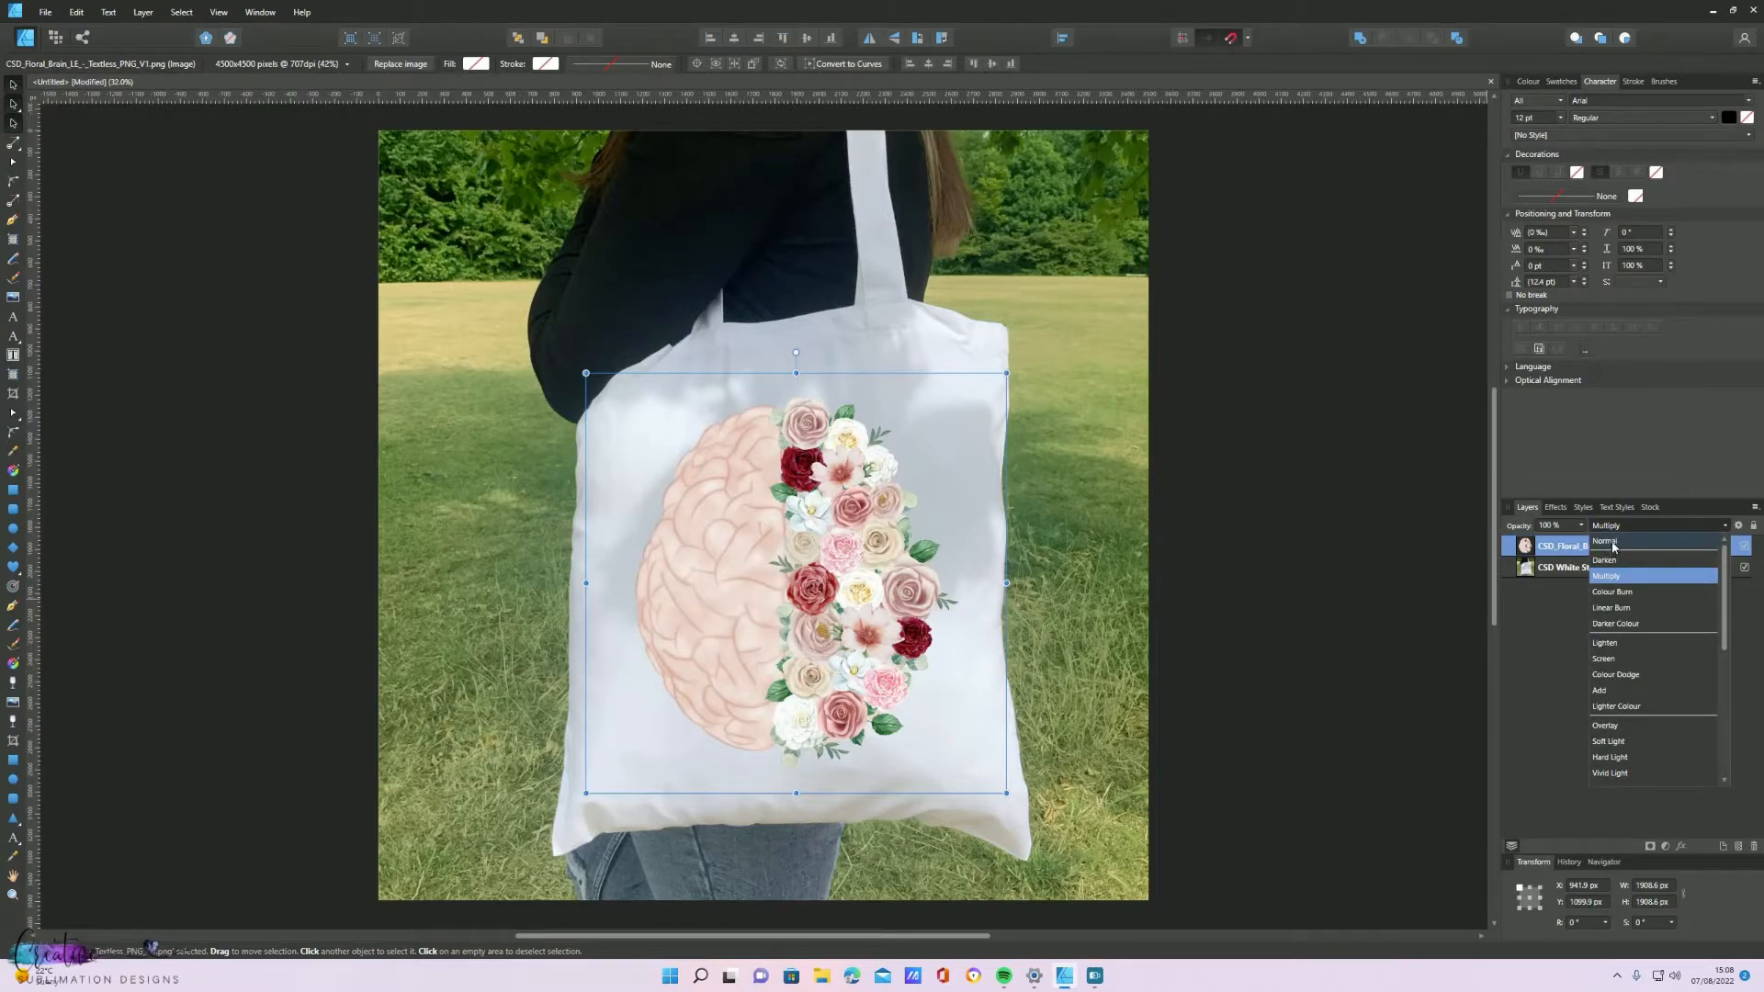
pyautogui.click(1615, 547)
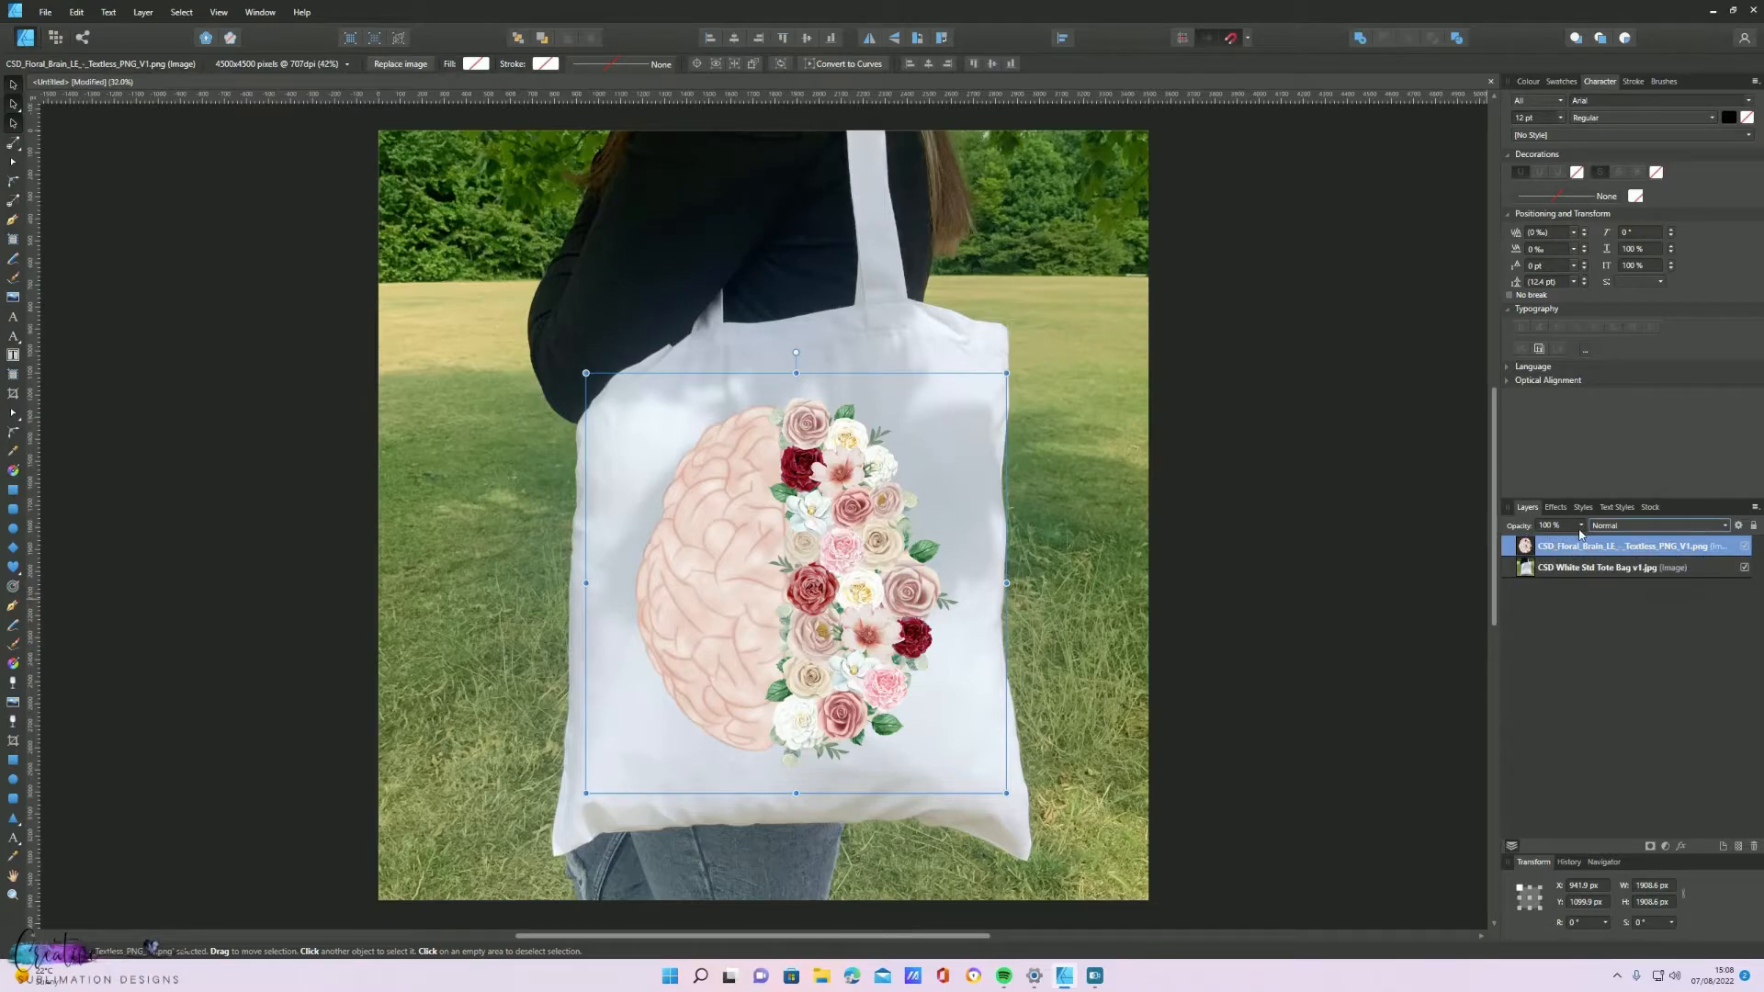
# Slightly lower the floral brain layer's opacity and deselect it
pyautogui.click(1582, 527)
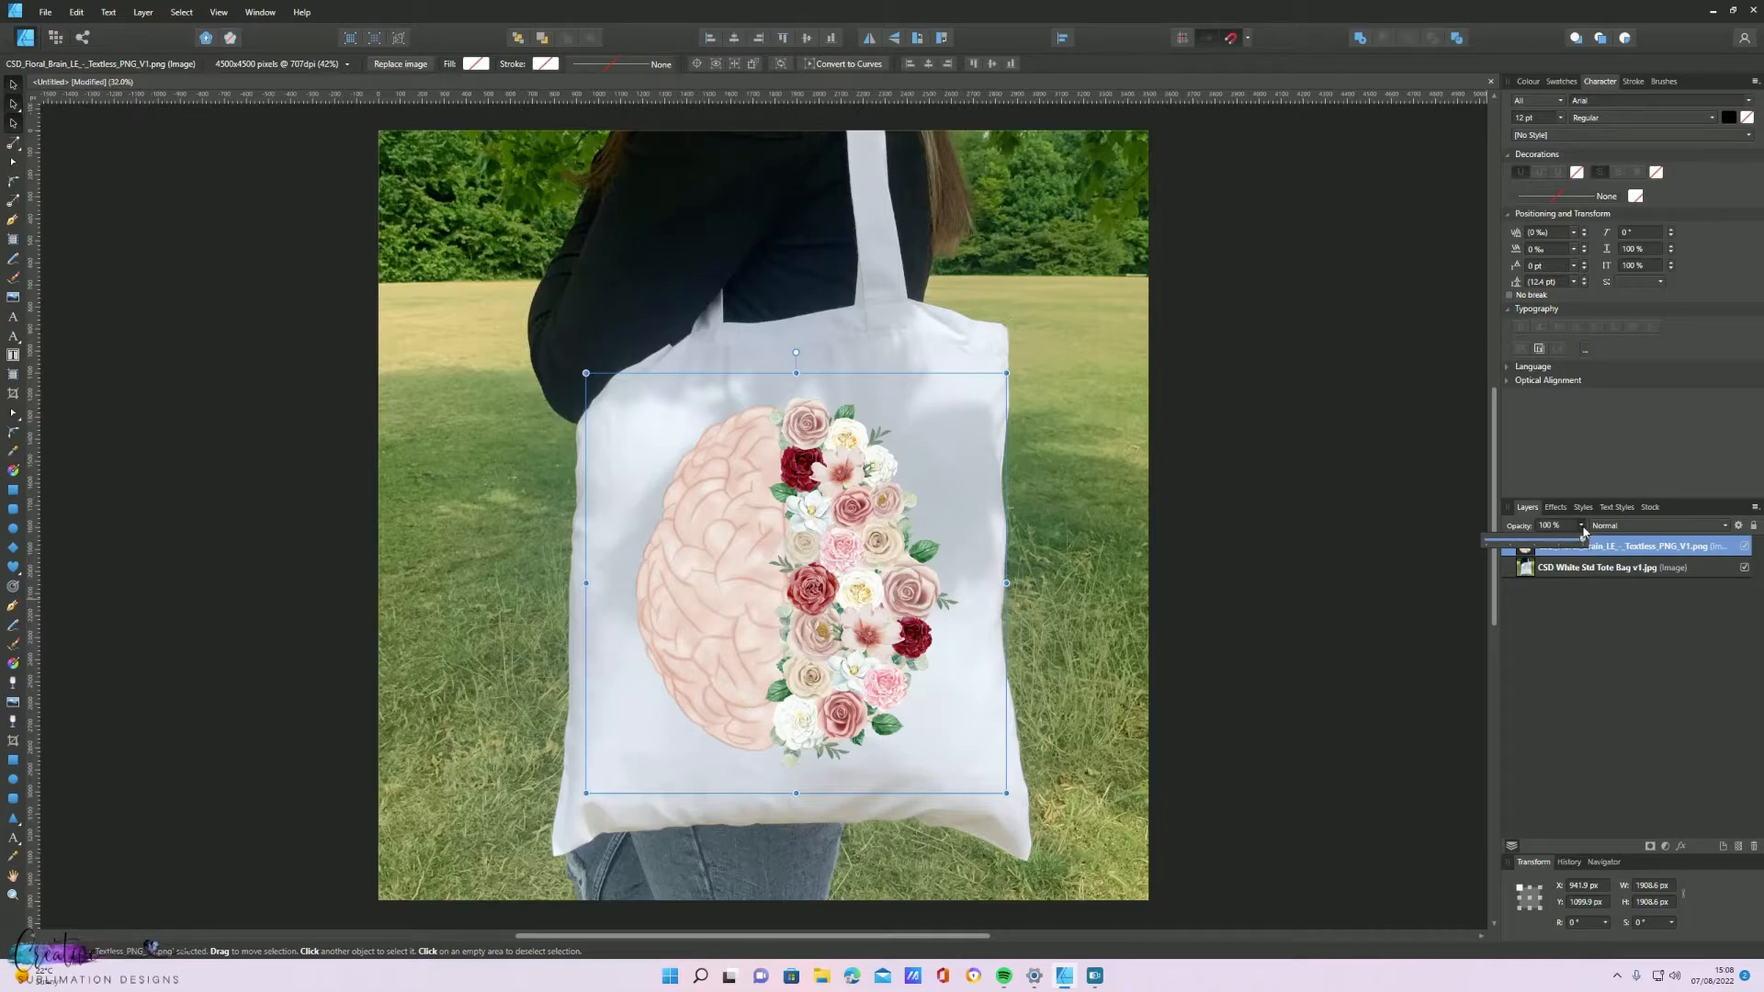
pyautogui.moveTo(1582, 541); pyautogui.dragTo(1565, 545)
pyautogui.click(1236, 546)
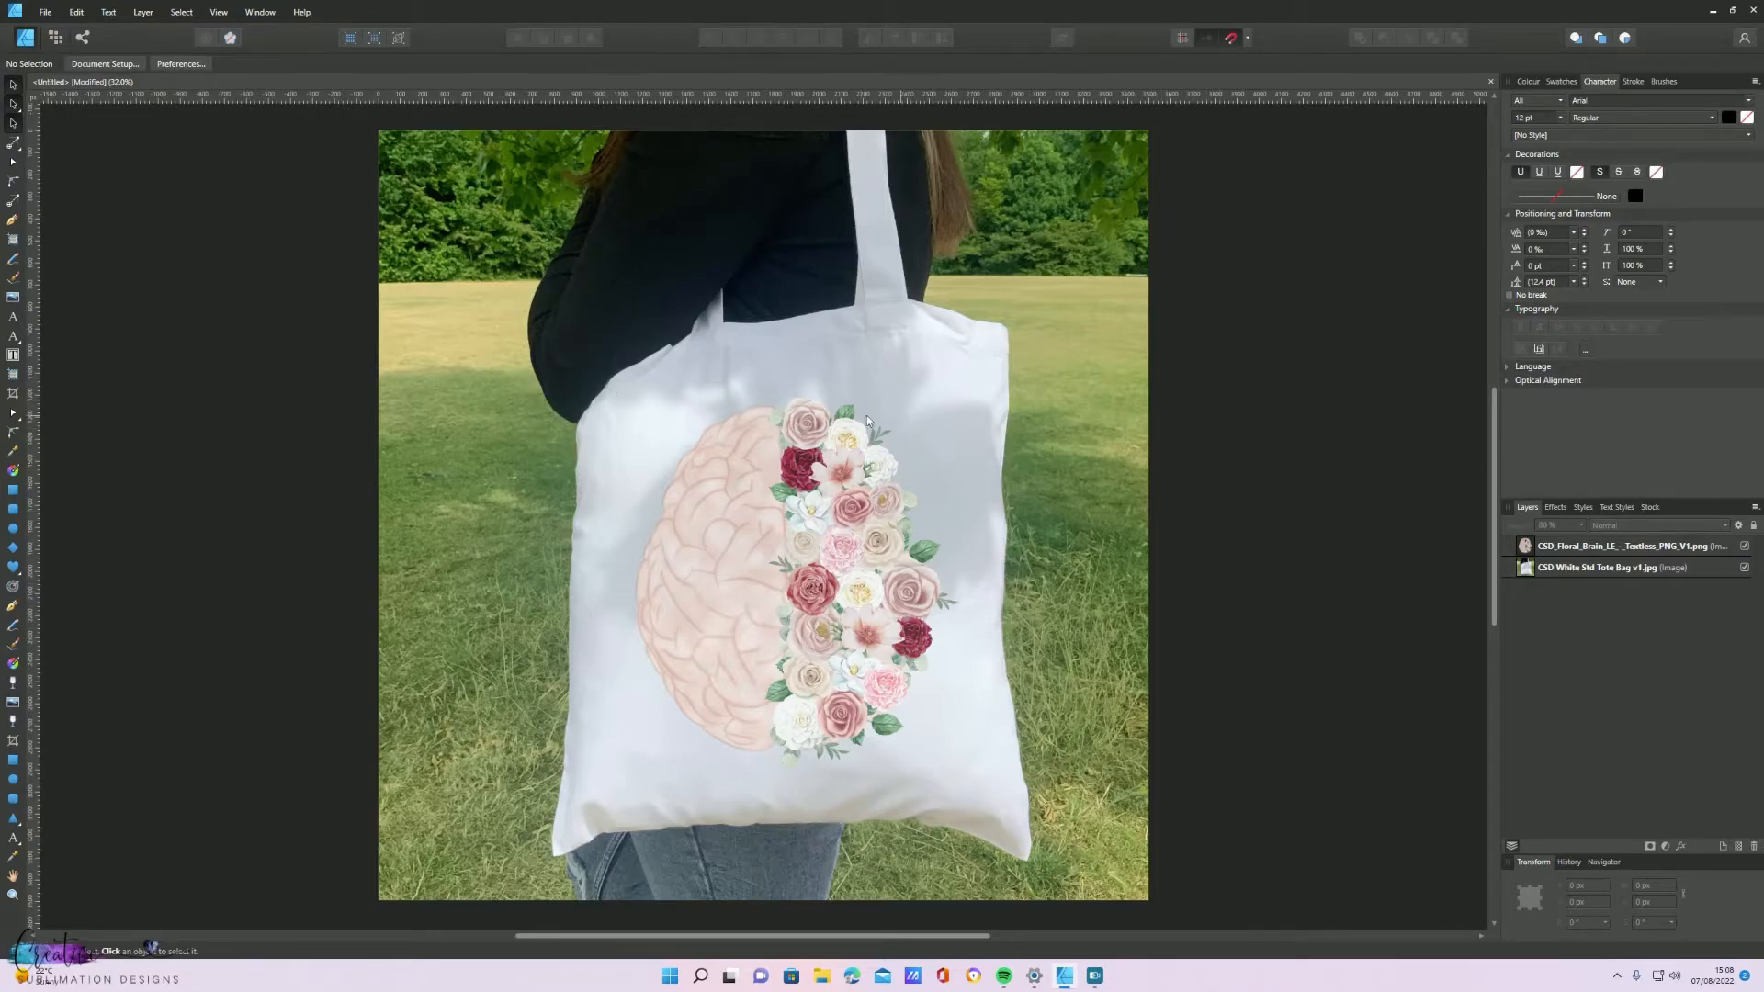
# Add a first name in lowercase as artistic text at about 93 pt across the top of the brain design
pyautogui.click(20, 347)
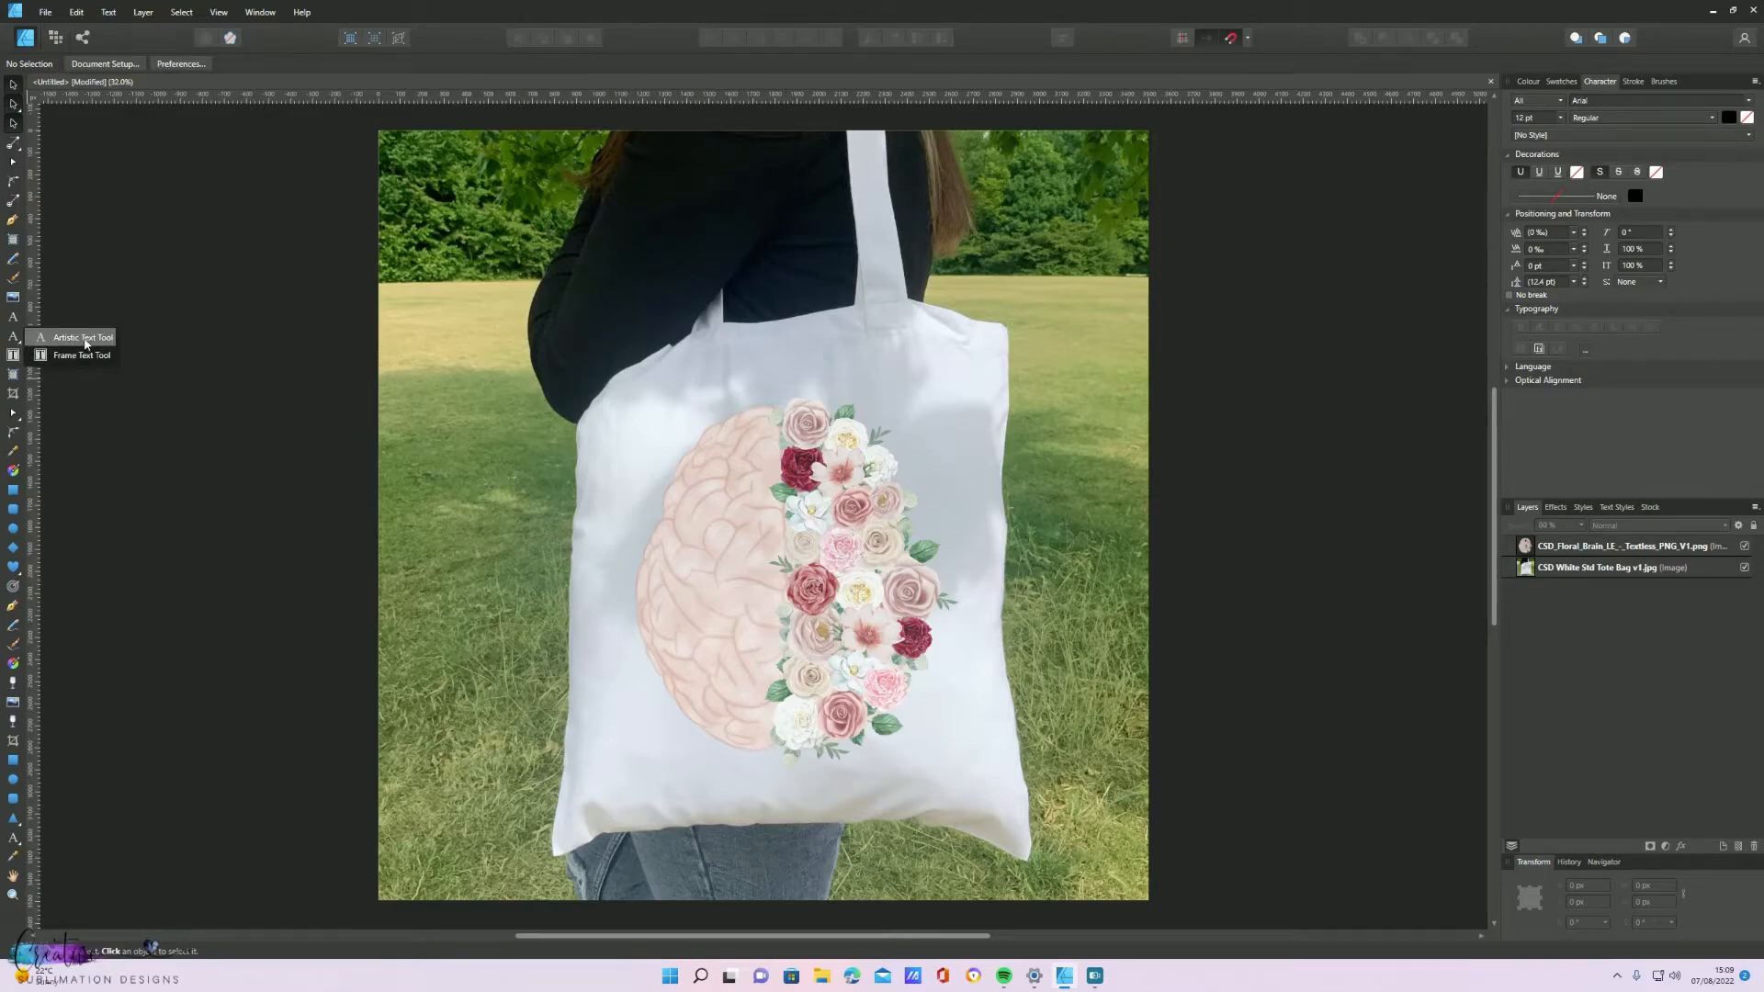
pyautogui.click(85, 338)
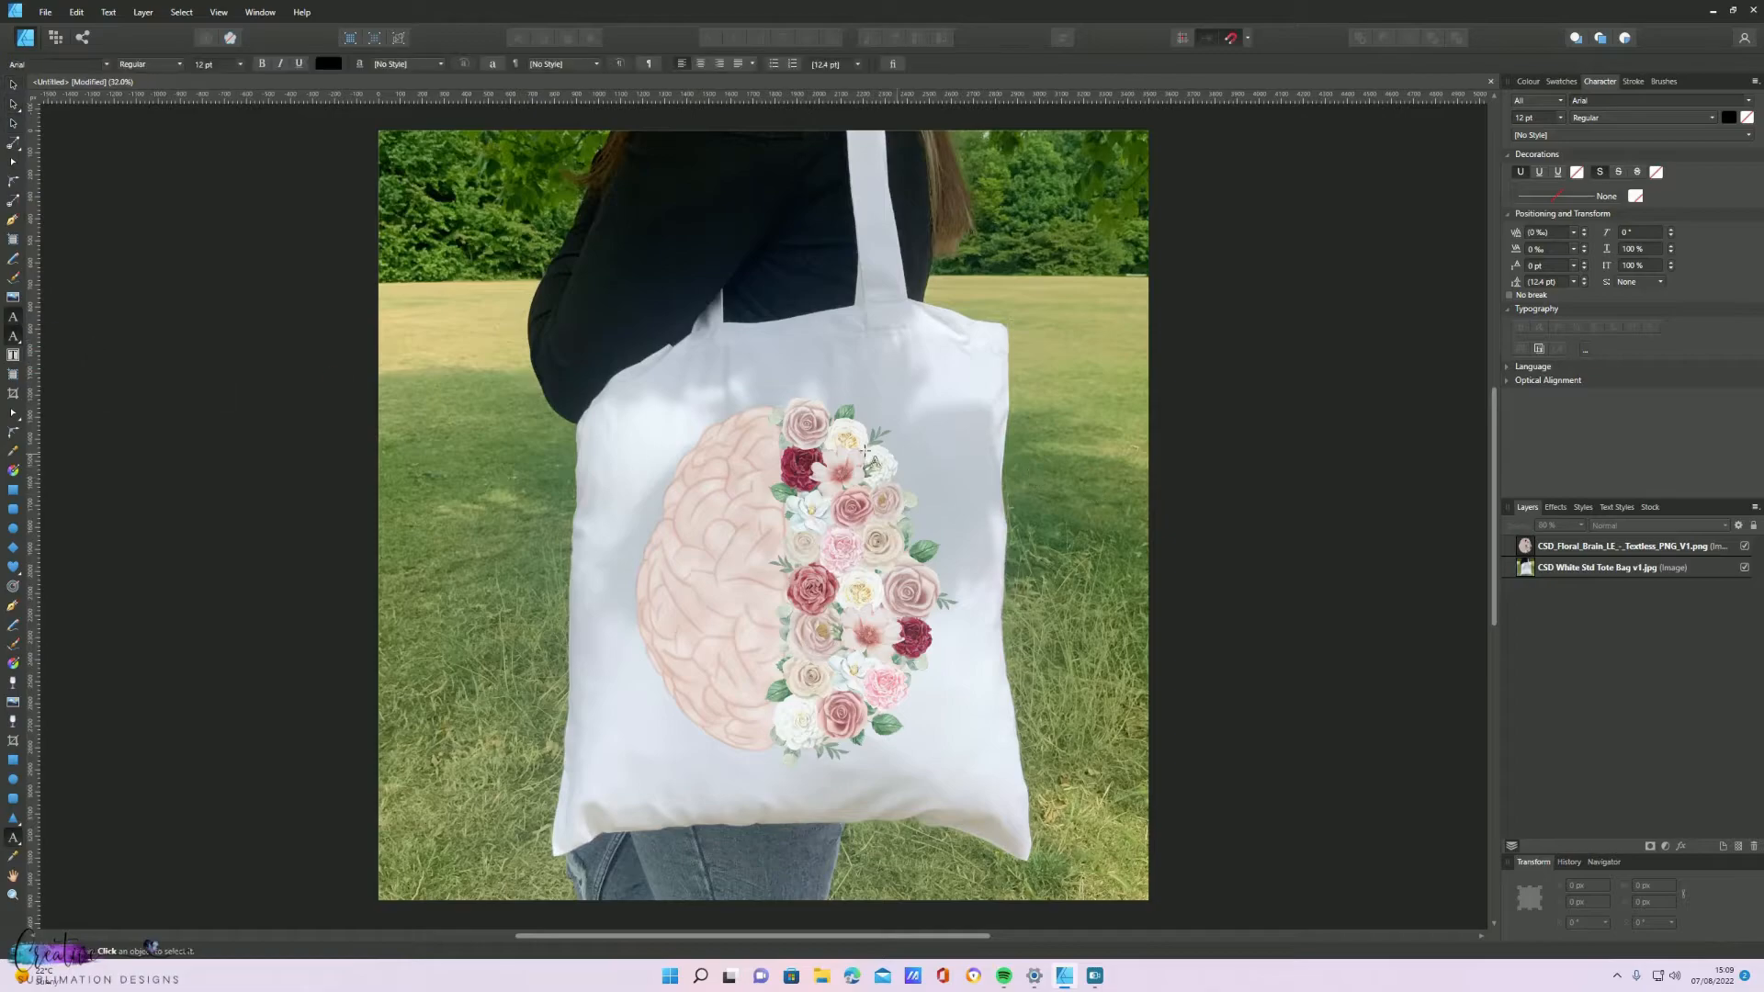
pyautogui.click(679, 396)
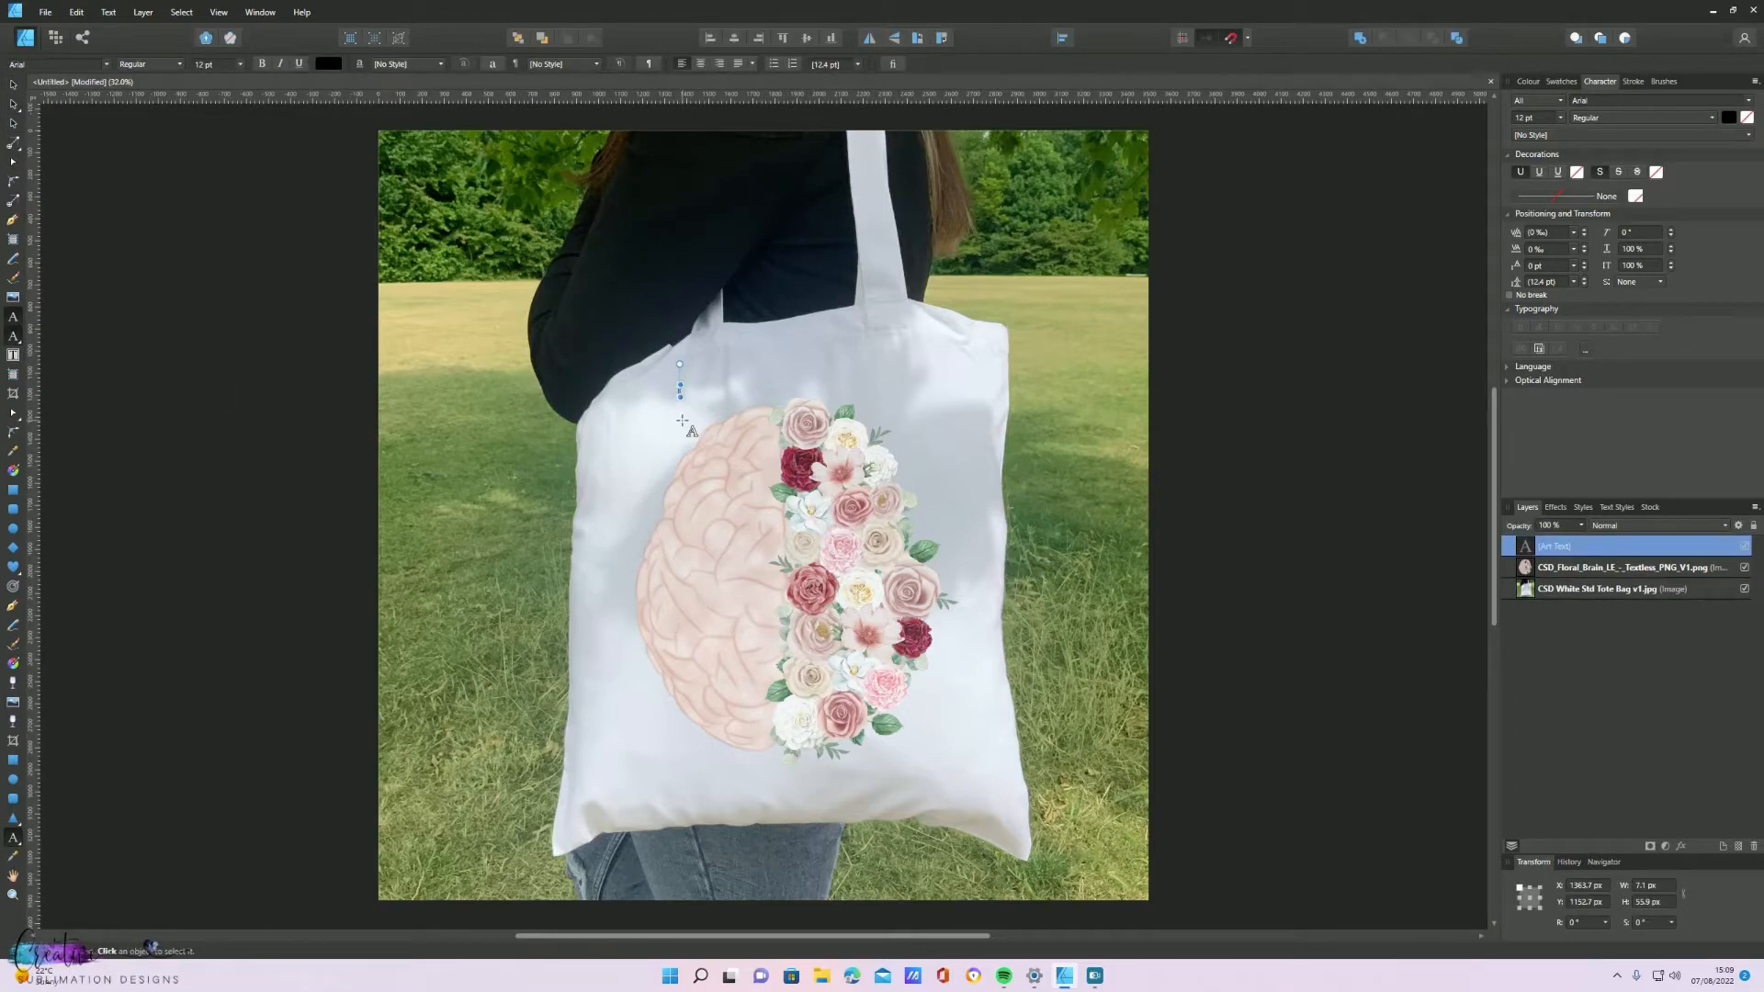
pyautogui.write('katie')
pyautogui.moveTo(702, 396); pyautogui.dragTo(652, 427)
# Change the name text's font to MAGGIE MAE
pyautogui.click(58, 63)
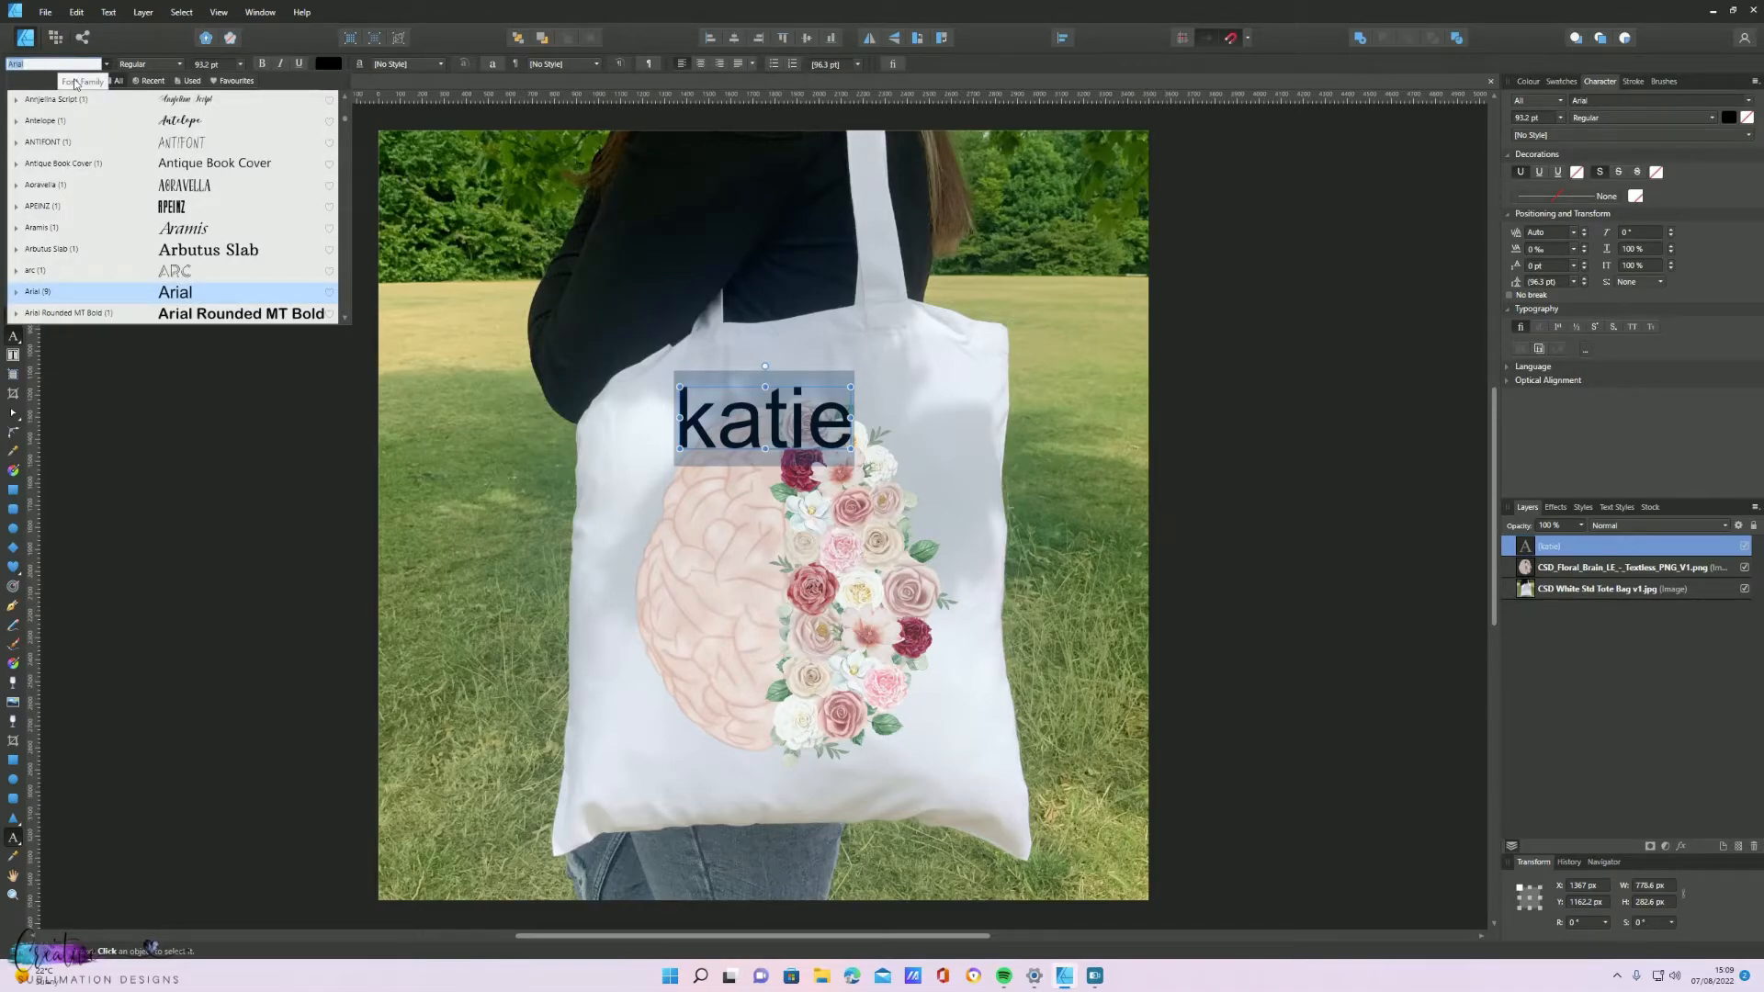
pyautogui.press('BackSpace')
pyautogui.write('gie')
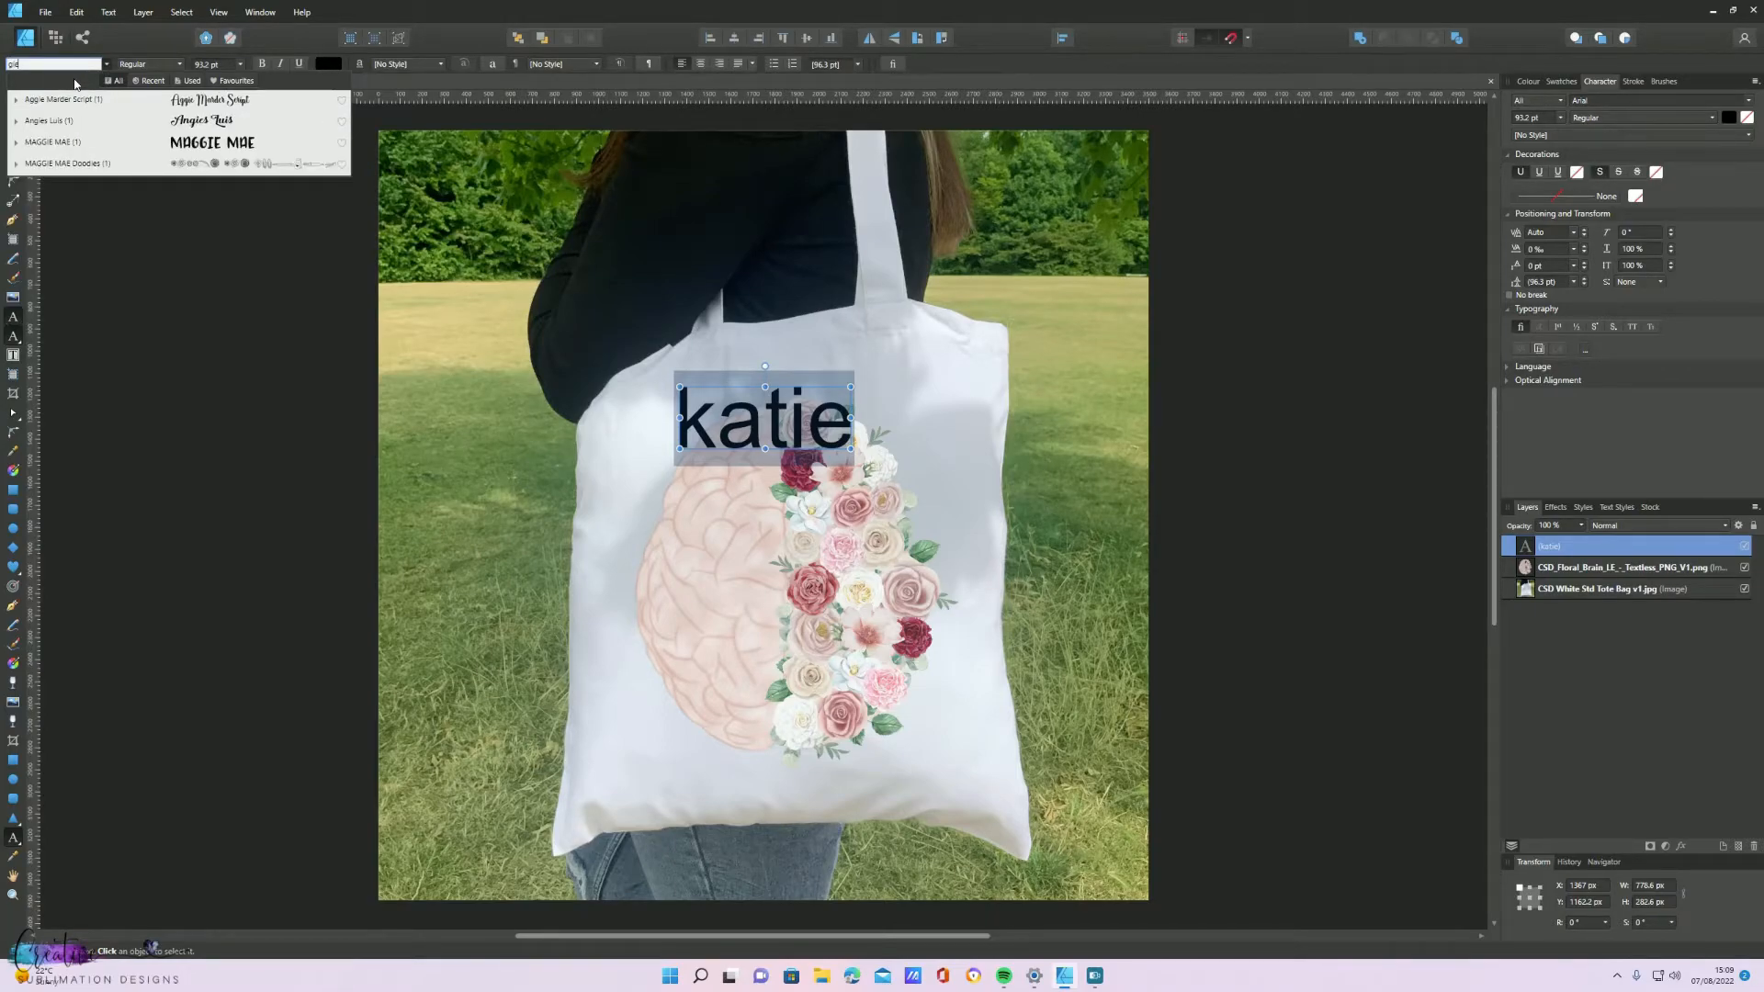
pyautogui.click(243, 145)
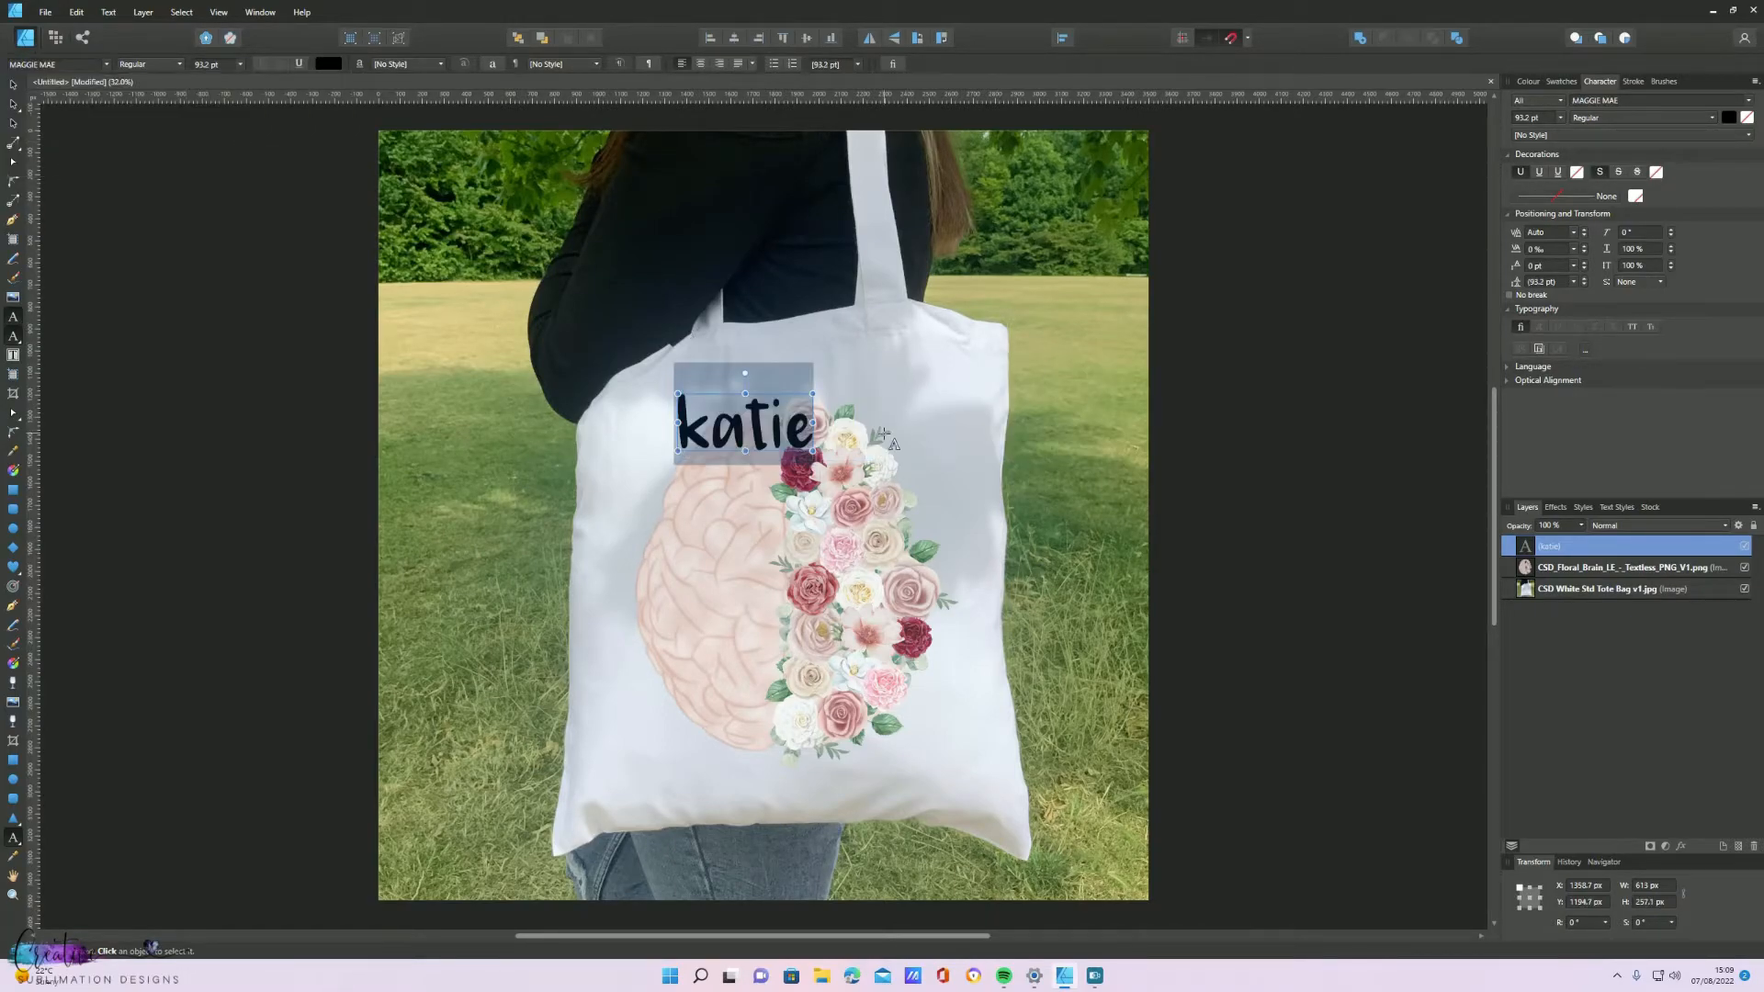
# Move the name to the bag's lower left corner and shift the floral brain slightly up and left above it
pyautogui.click(14, 84)
pyautogui.moveTo(781, 419); pyautogui.dragTo(703, 764)
pyautogui.click(821, 627)
pyautogui.moveTo(821, 627); pyautogui.dragTo(800, 633)
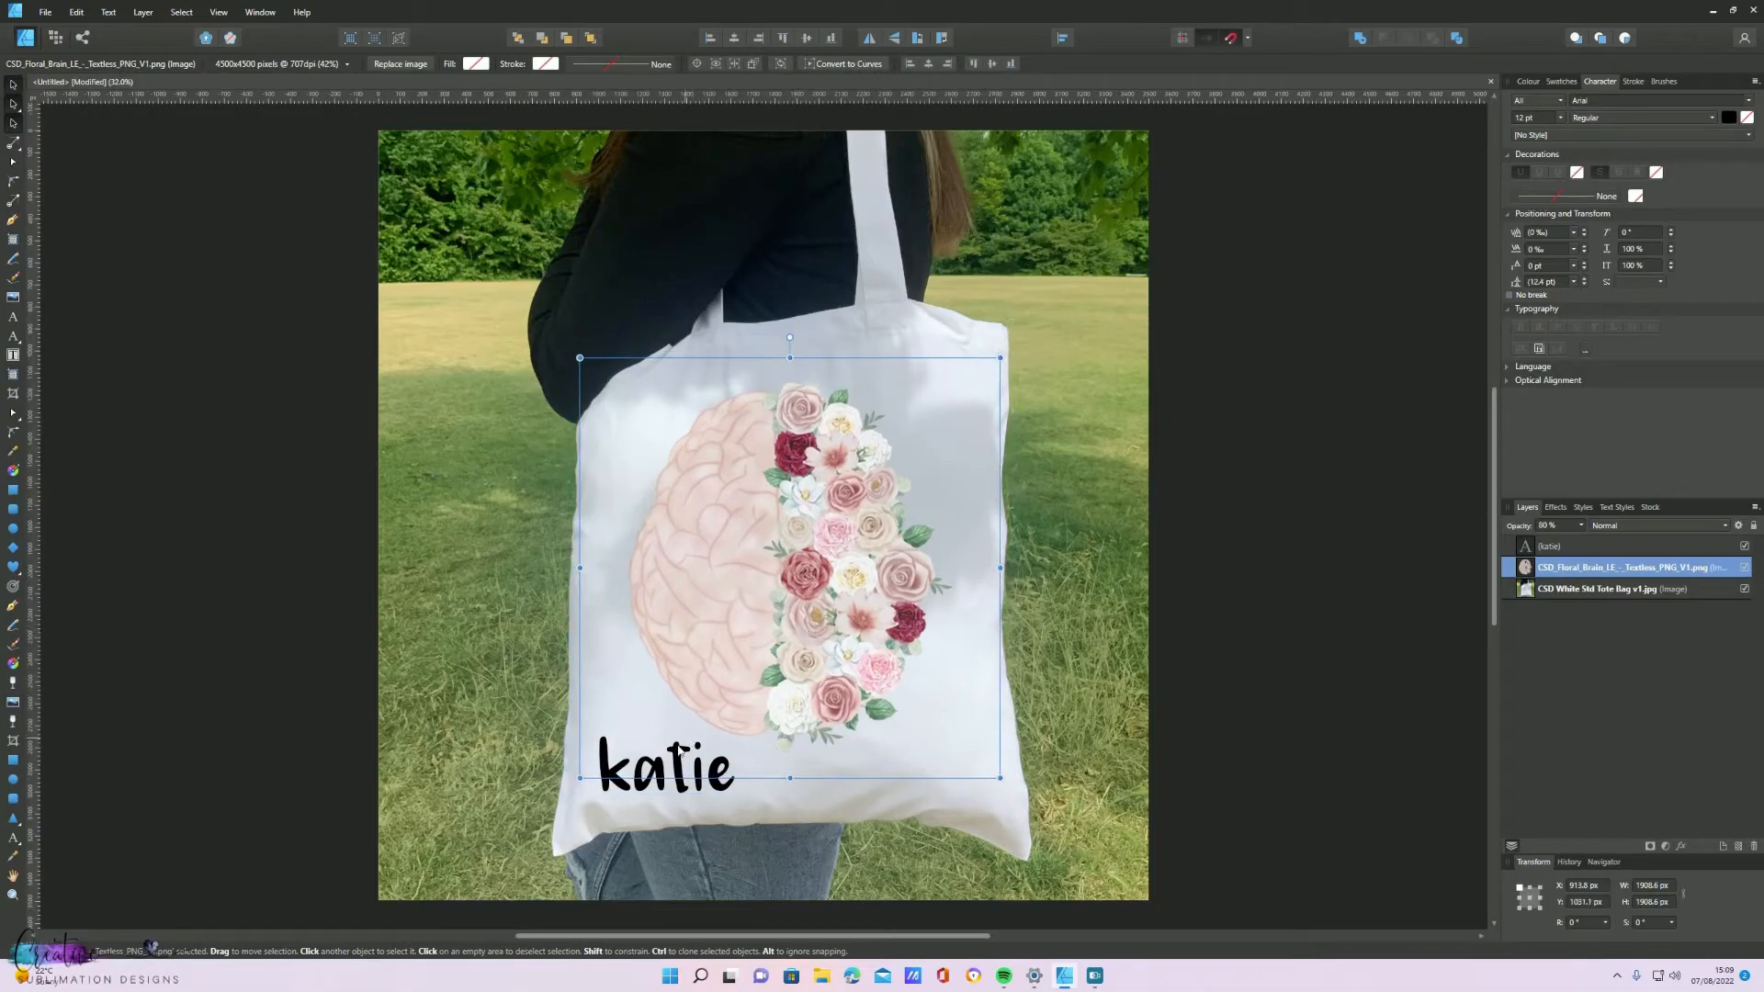
pyautogui.click(673, 790)
pyautogui.moveTo(673, 790); pyautogui.dragTo(665, 782)
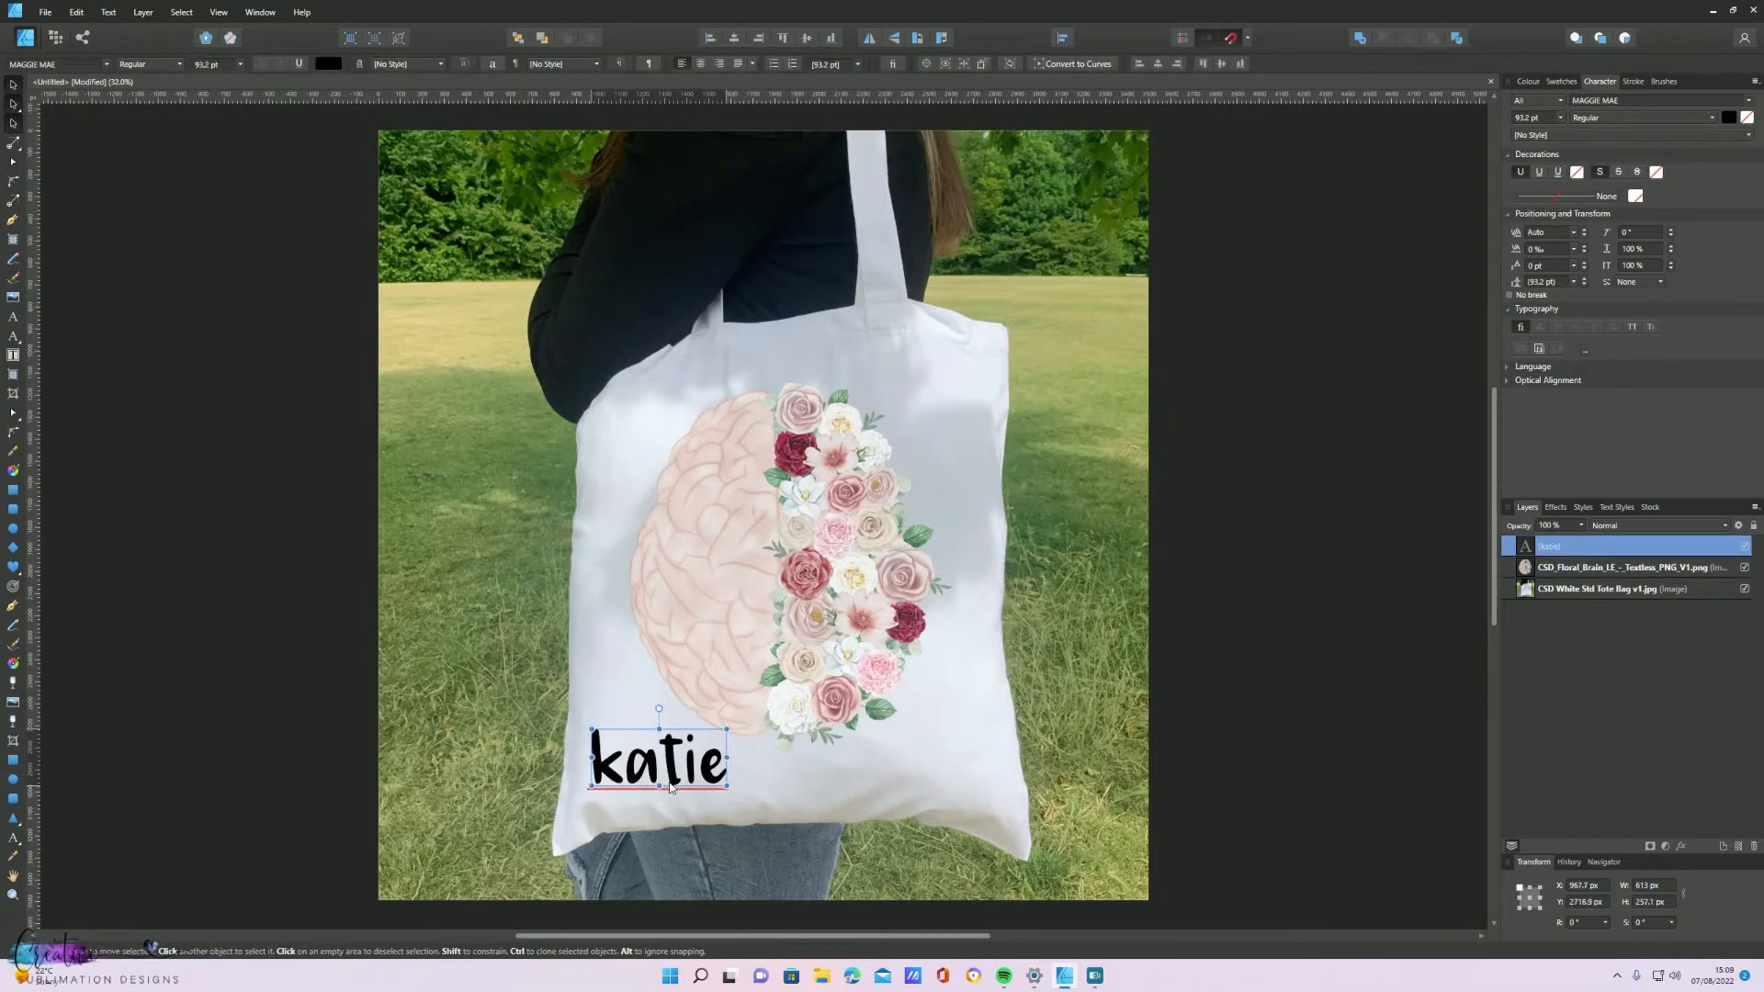
pyautogui.moveTo(841, 530); pyautogui.dragTo(842, 537)
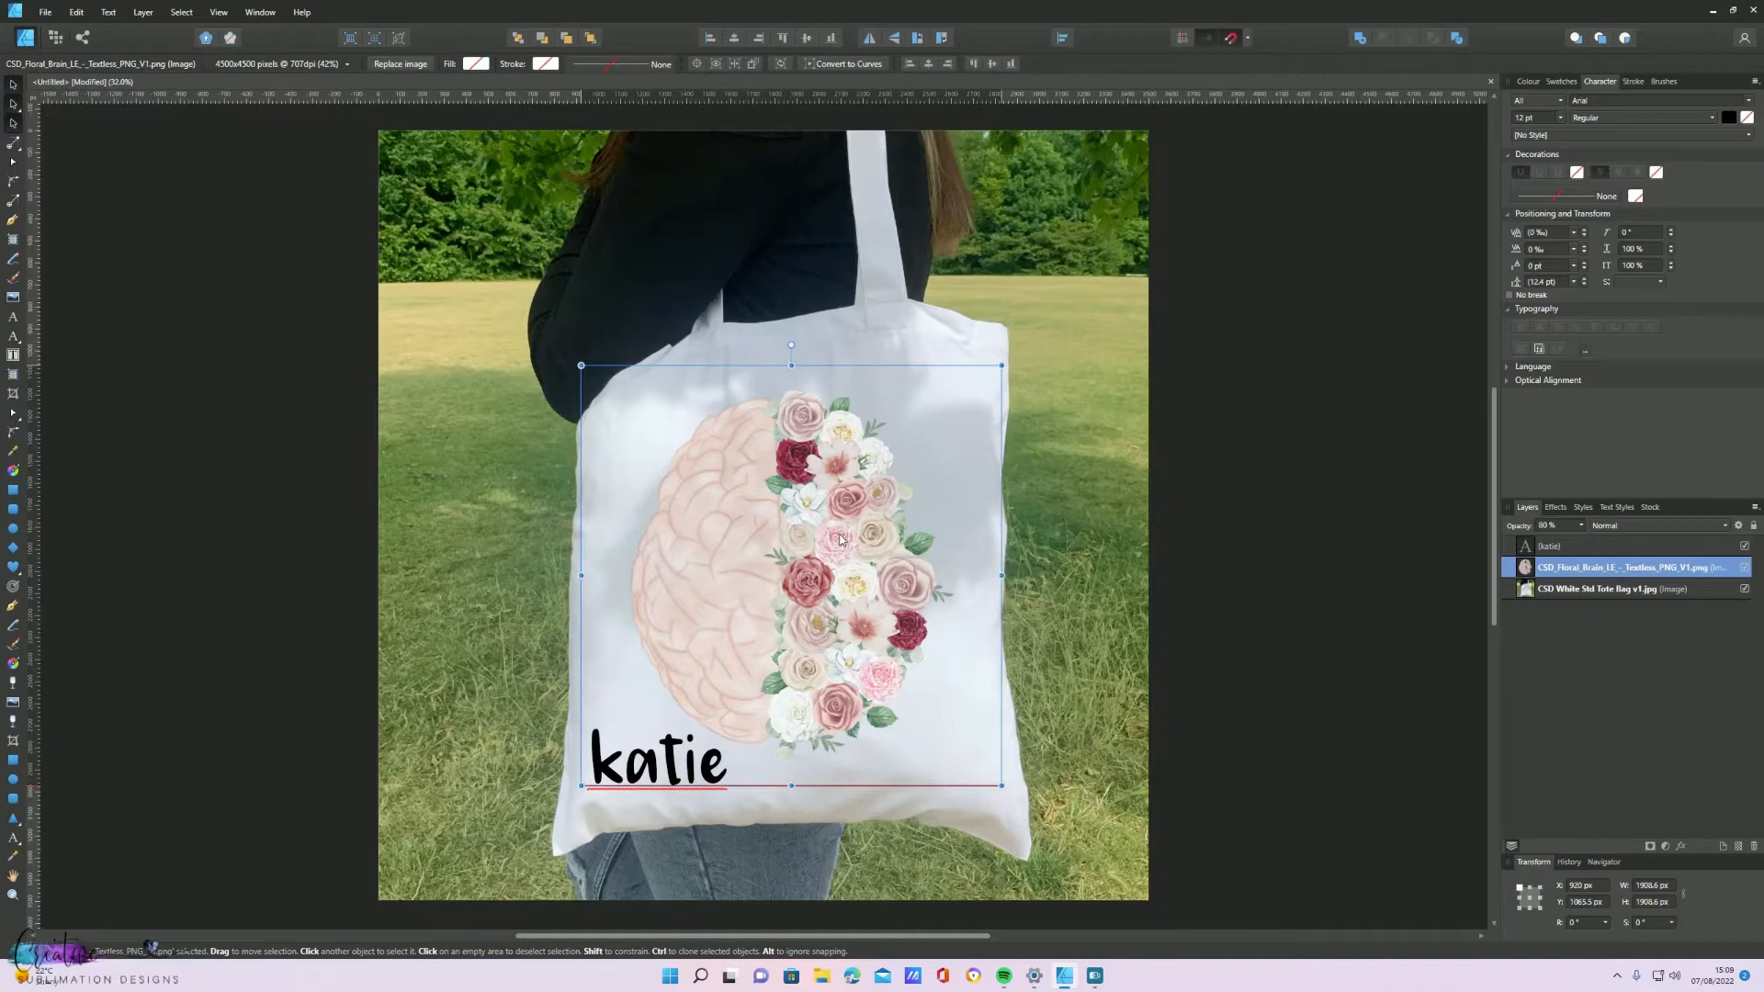
# Hide the tote bag photo layer and choose CSD White STD Mug Mens Hand v1 from the CSD - Complete Mockup Drive folder for placing
pyautogui.click(1131, 519)
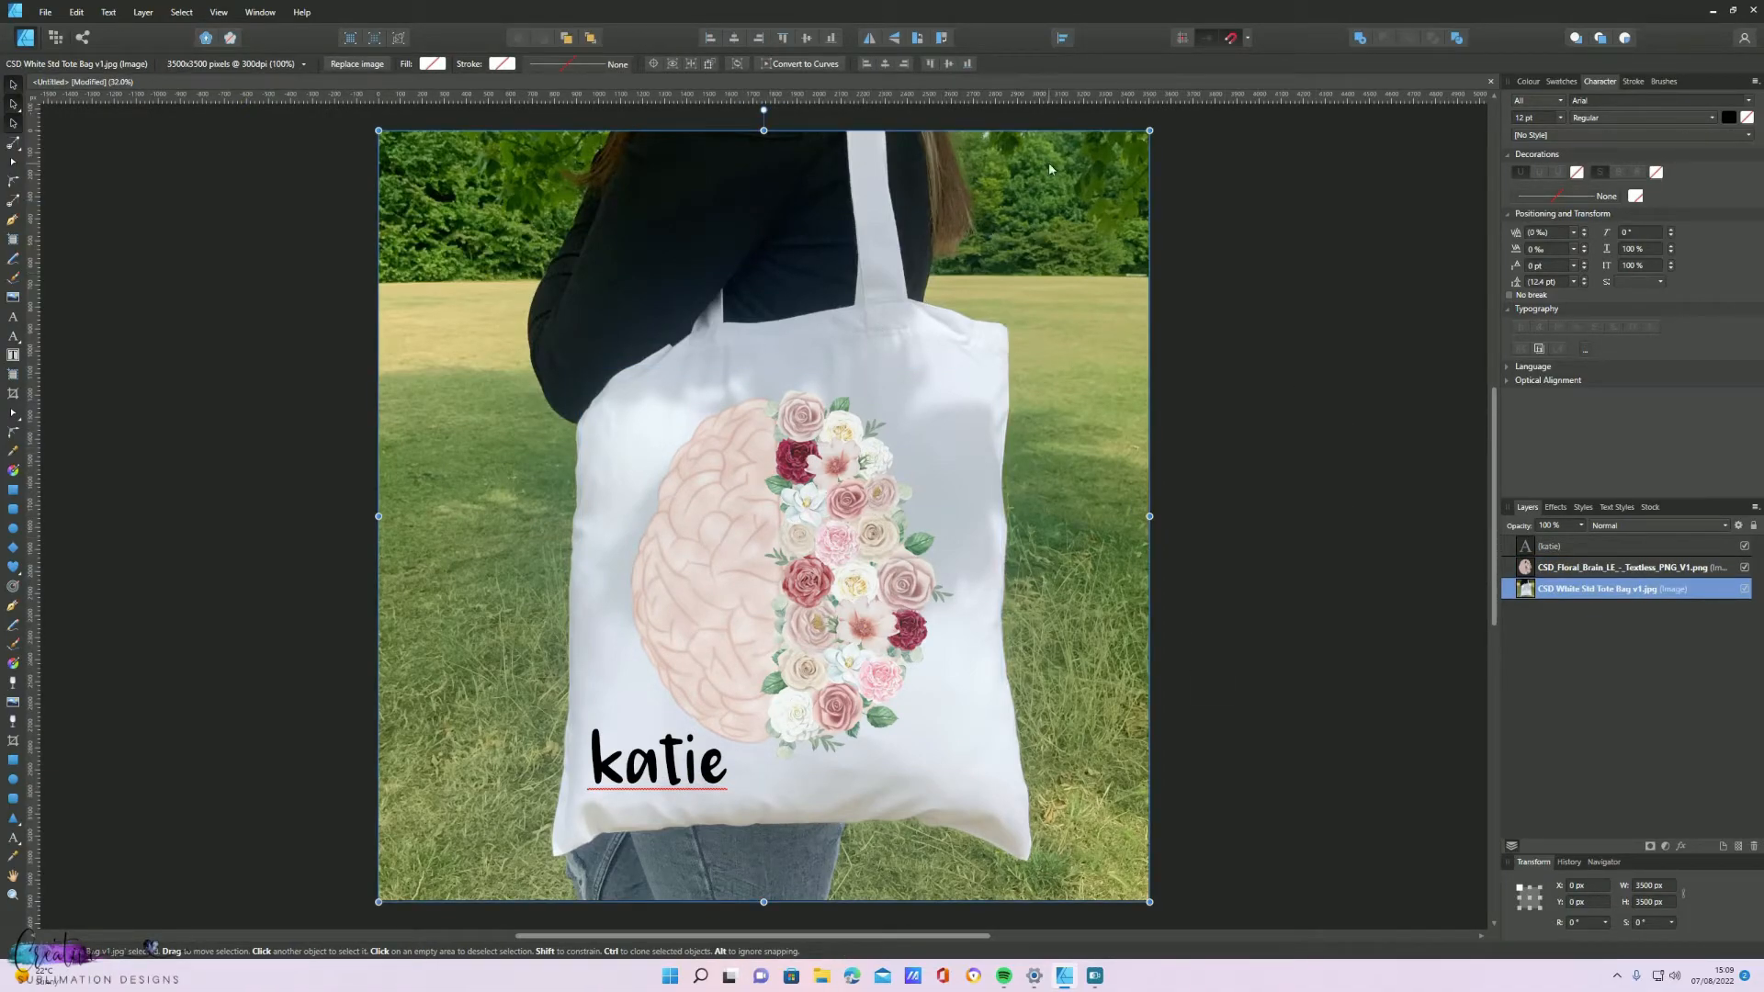
pyautogui.click(1744, 589)
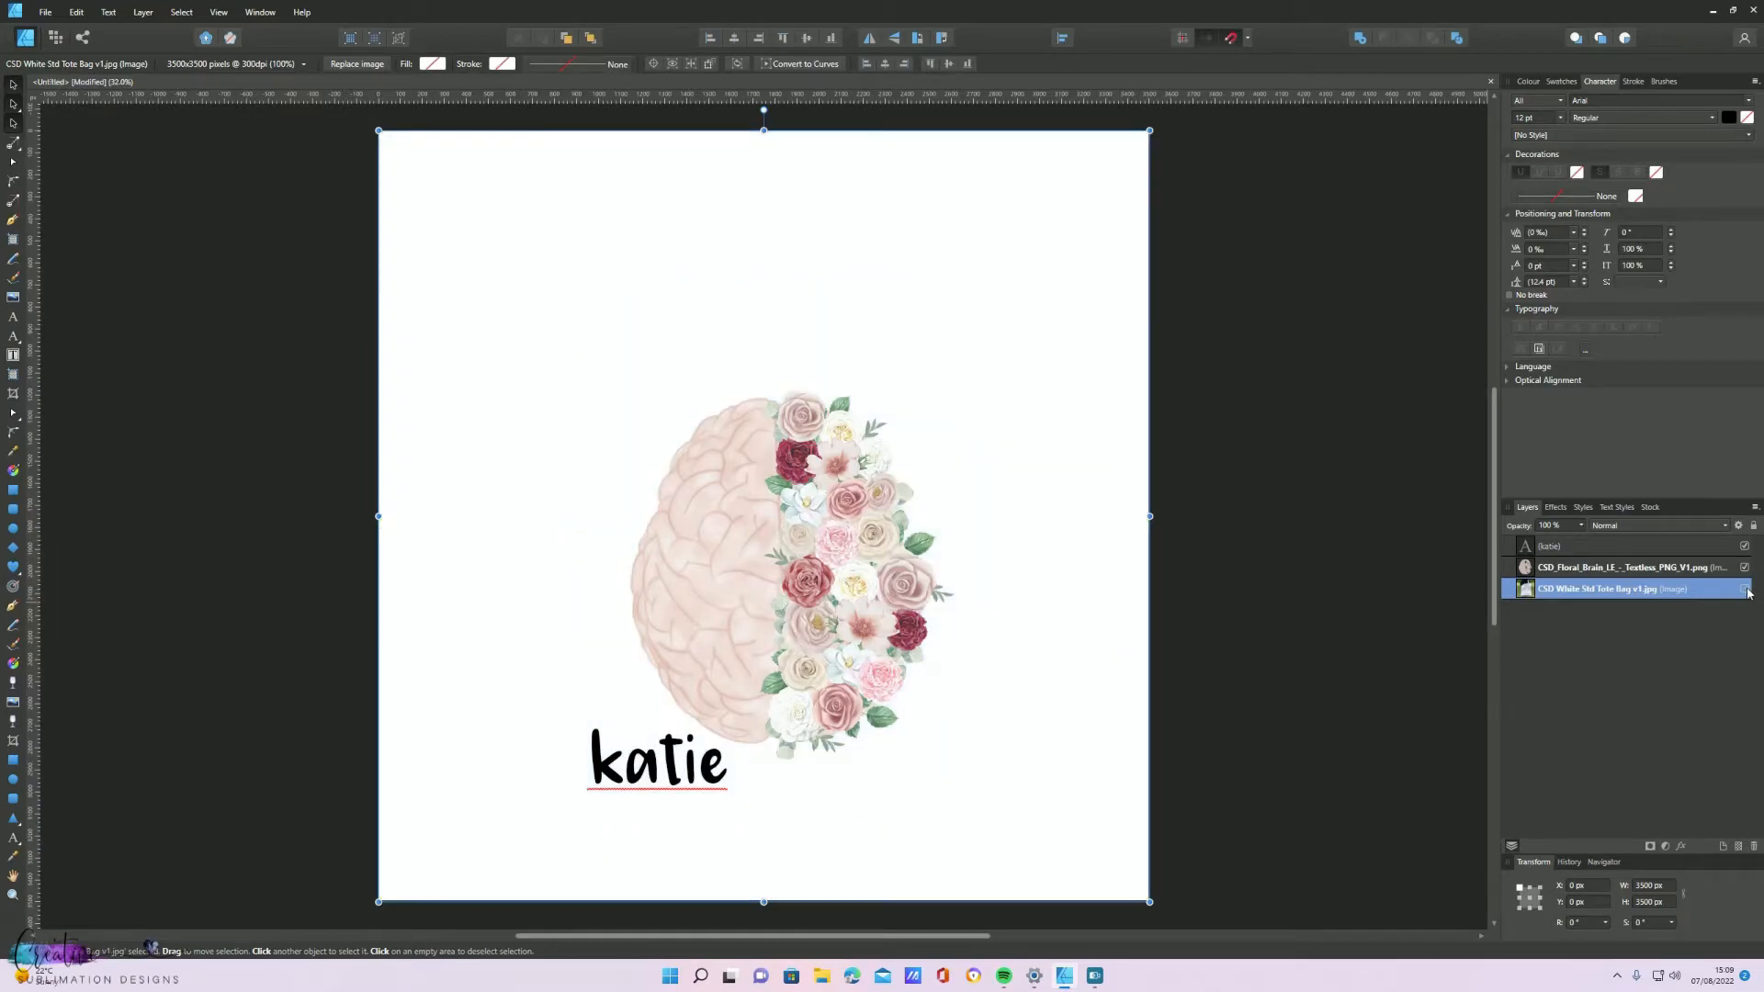
pyautogui.click(46, 13)
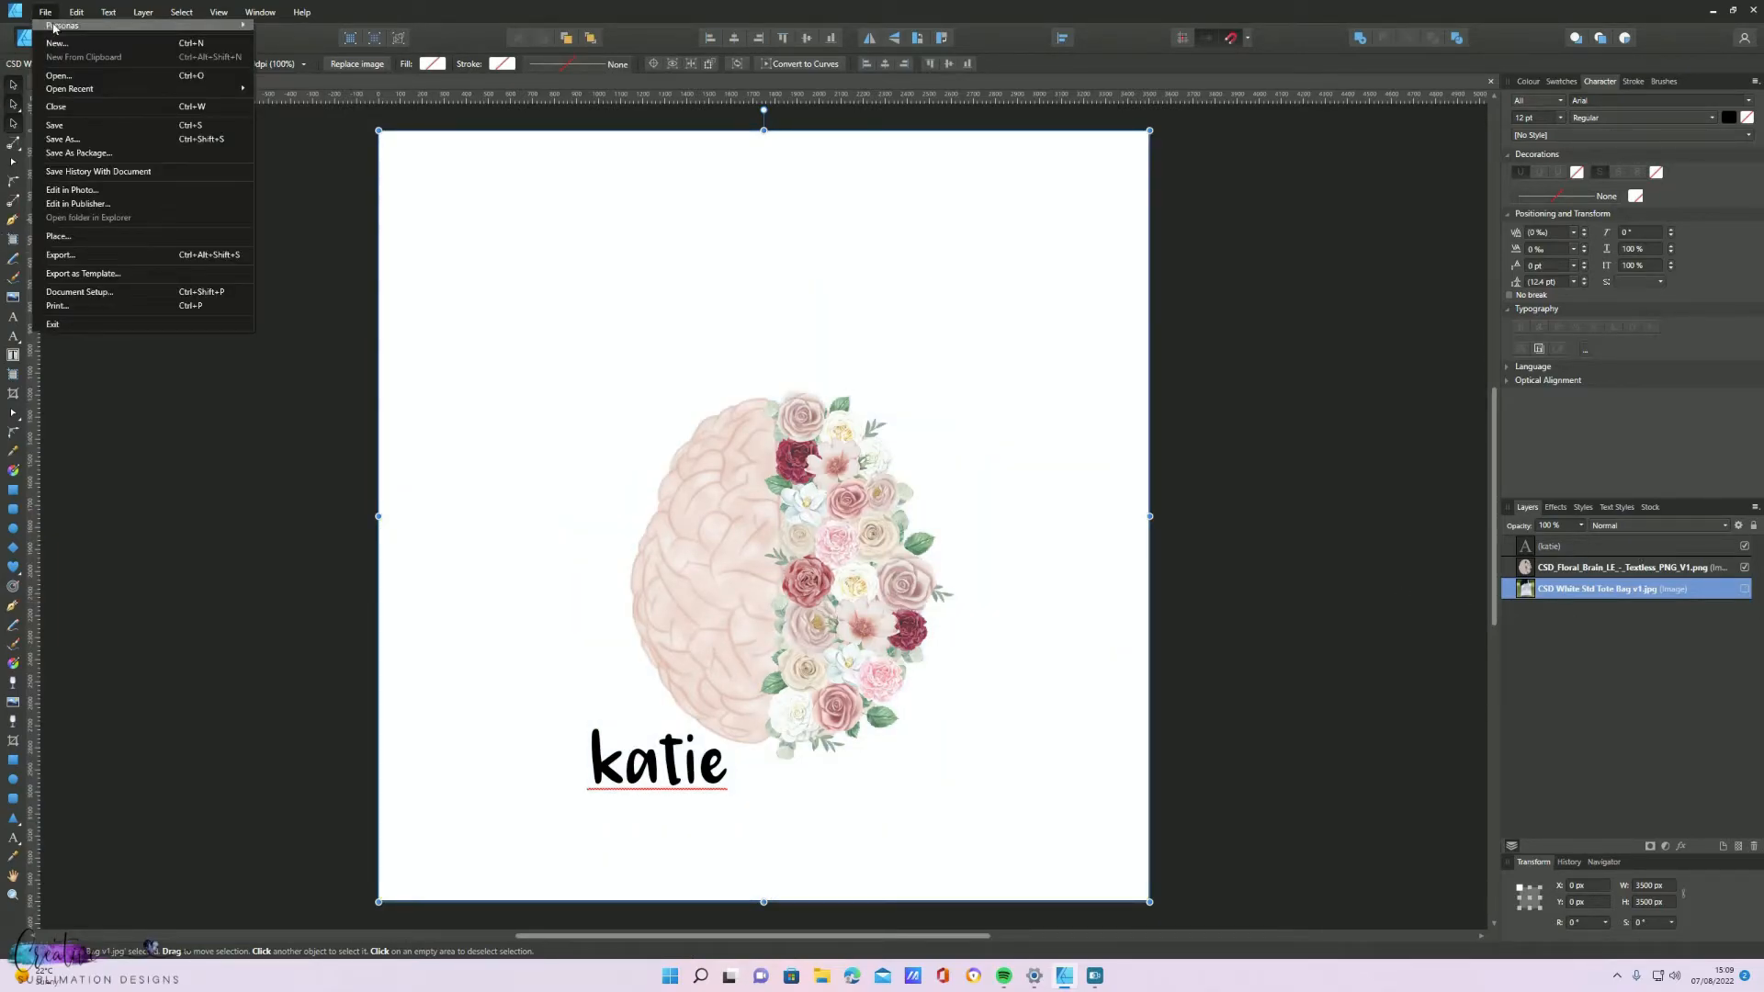
pyautogui.click(57, 239)
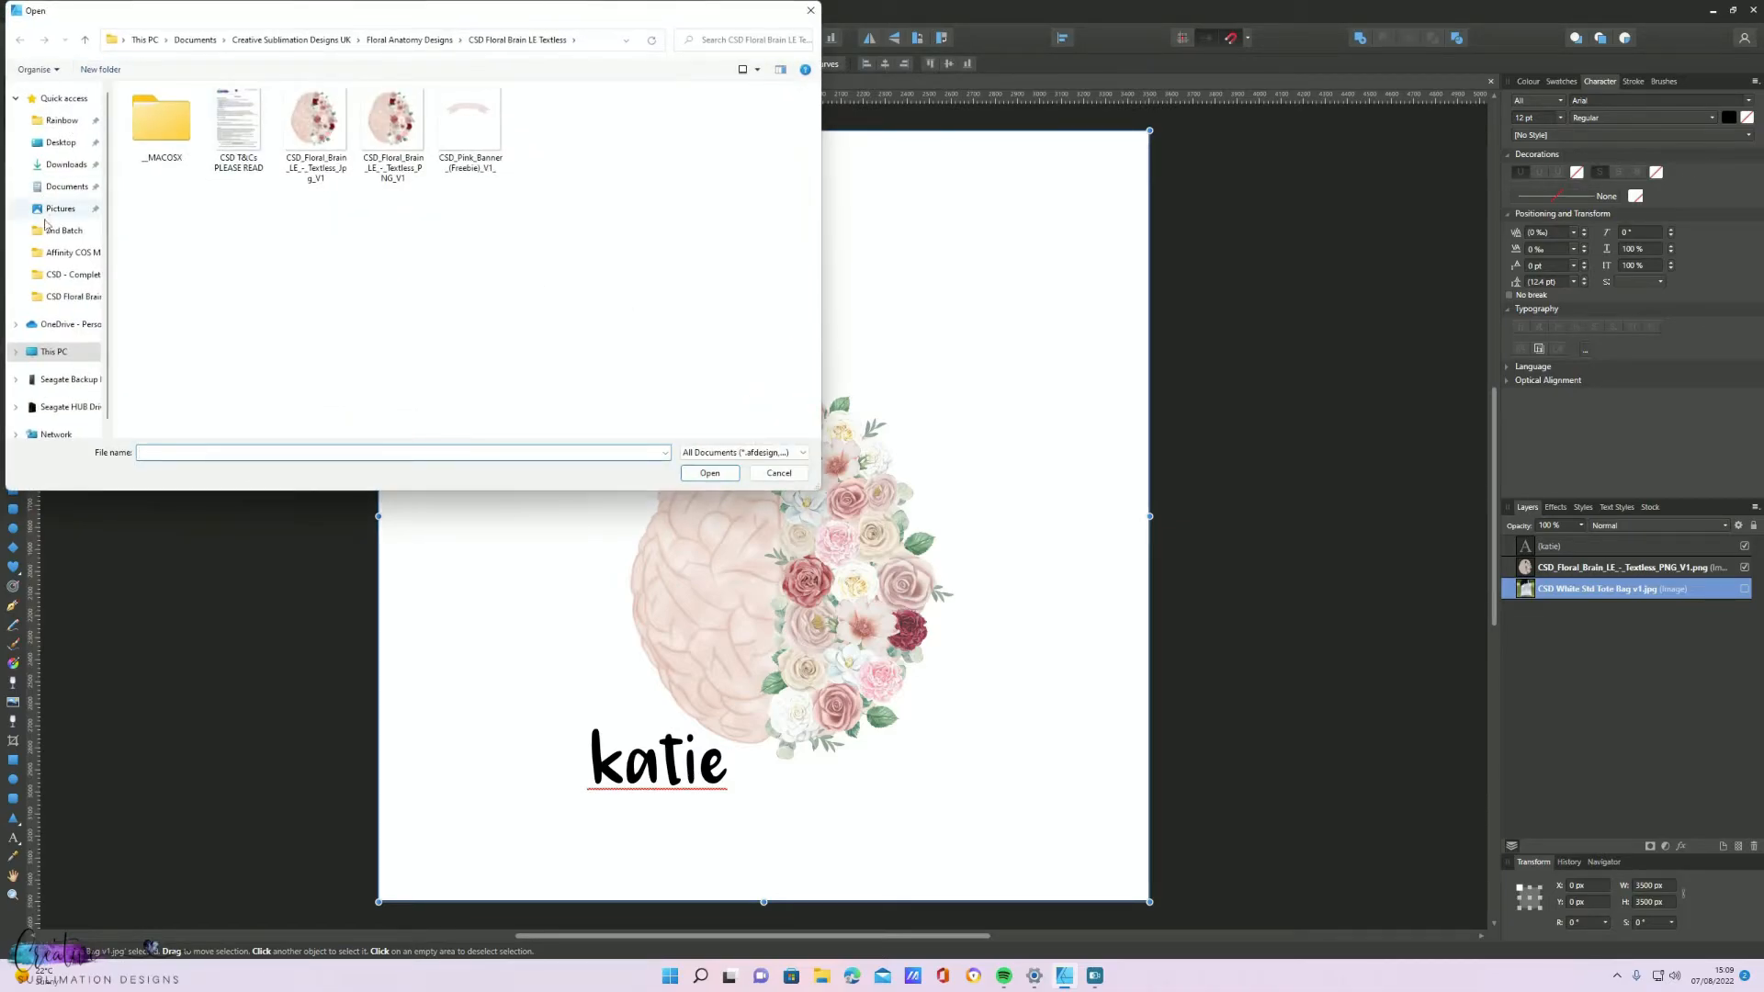
pyautogui.click(66, 188)
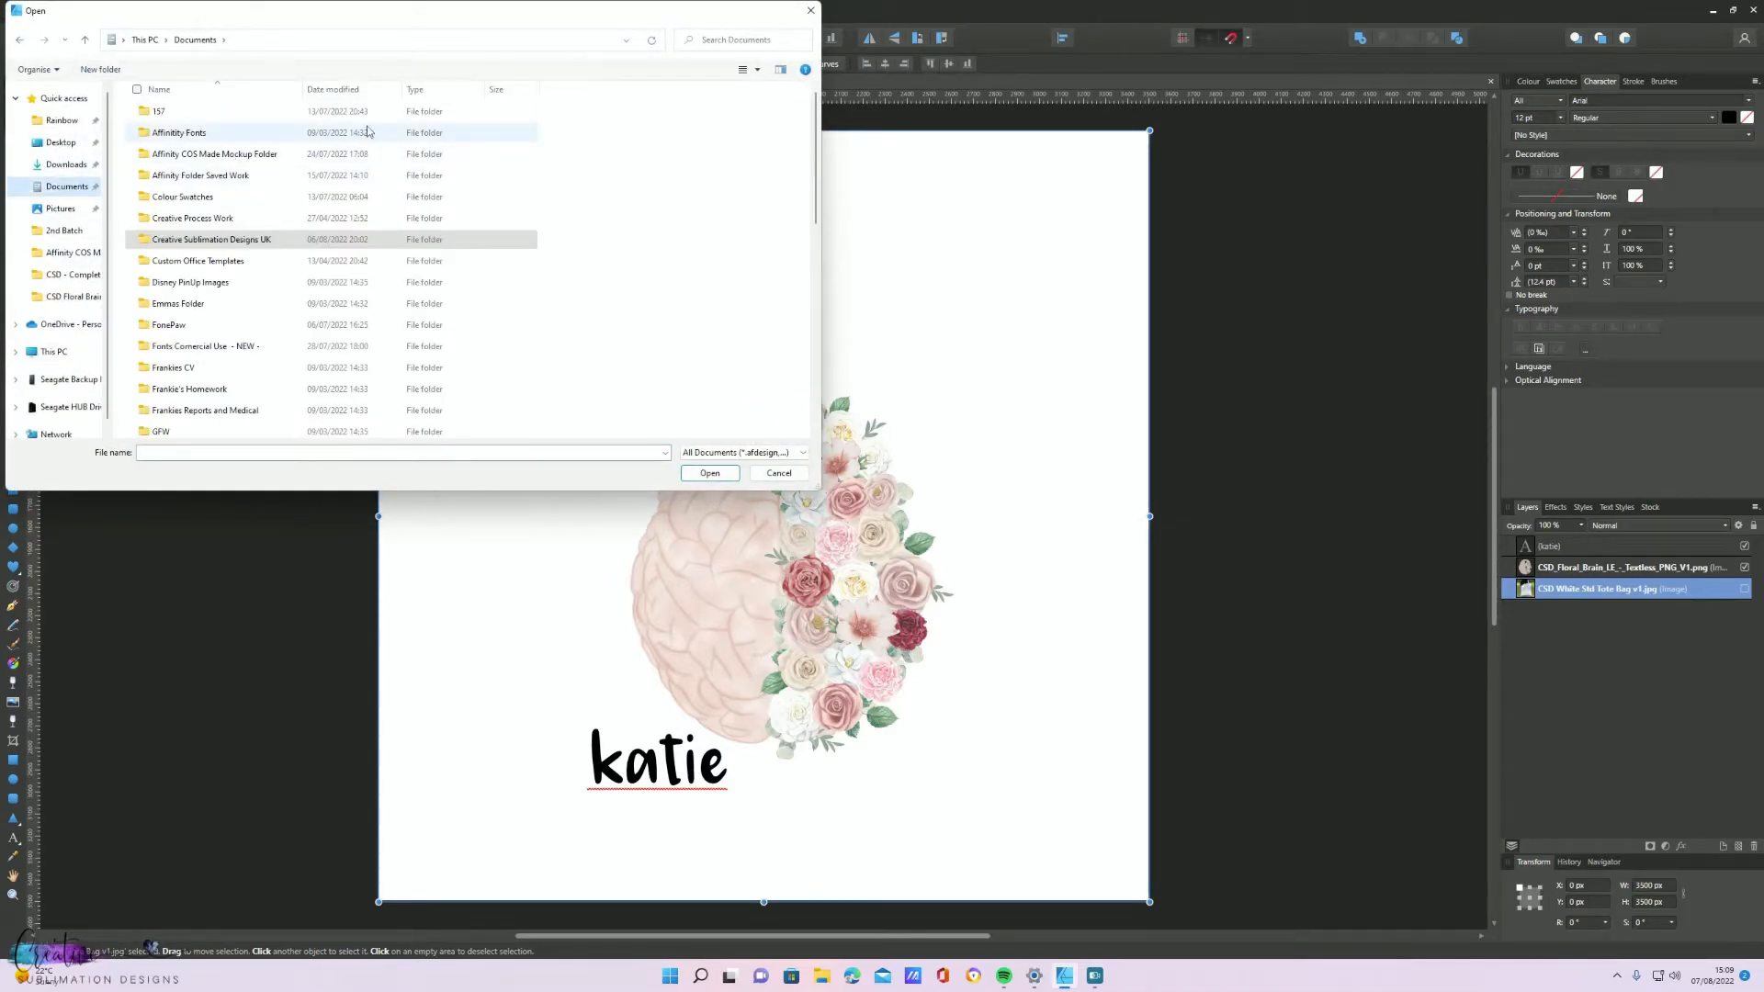
pyautogui.doubleClick(275, 242)
pyautogui.doubleClick(631, 132)
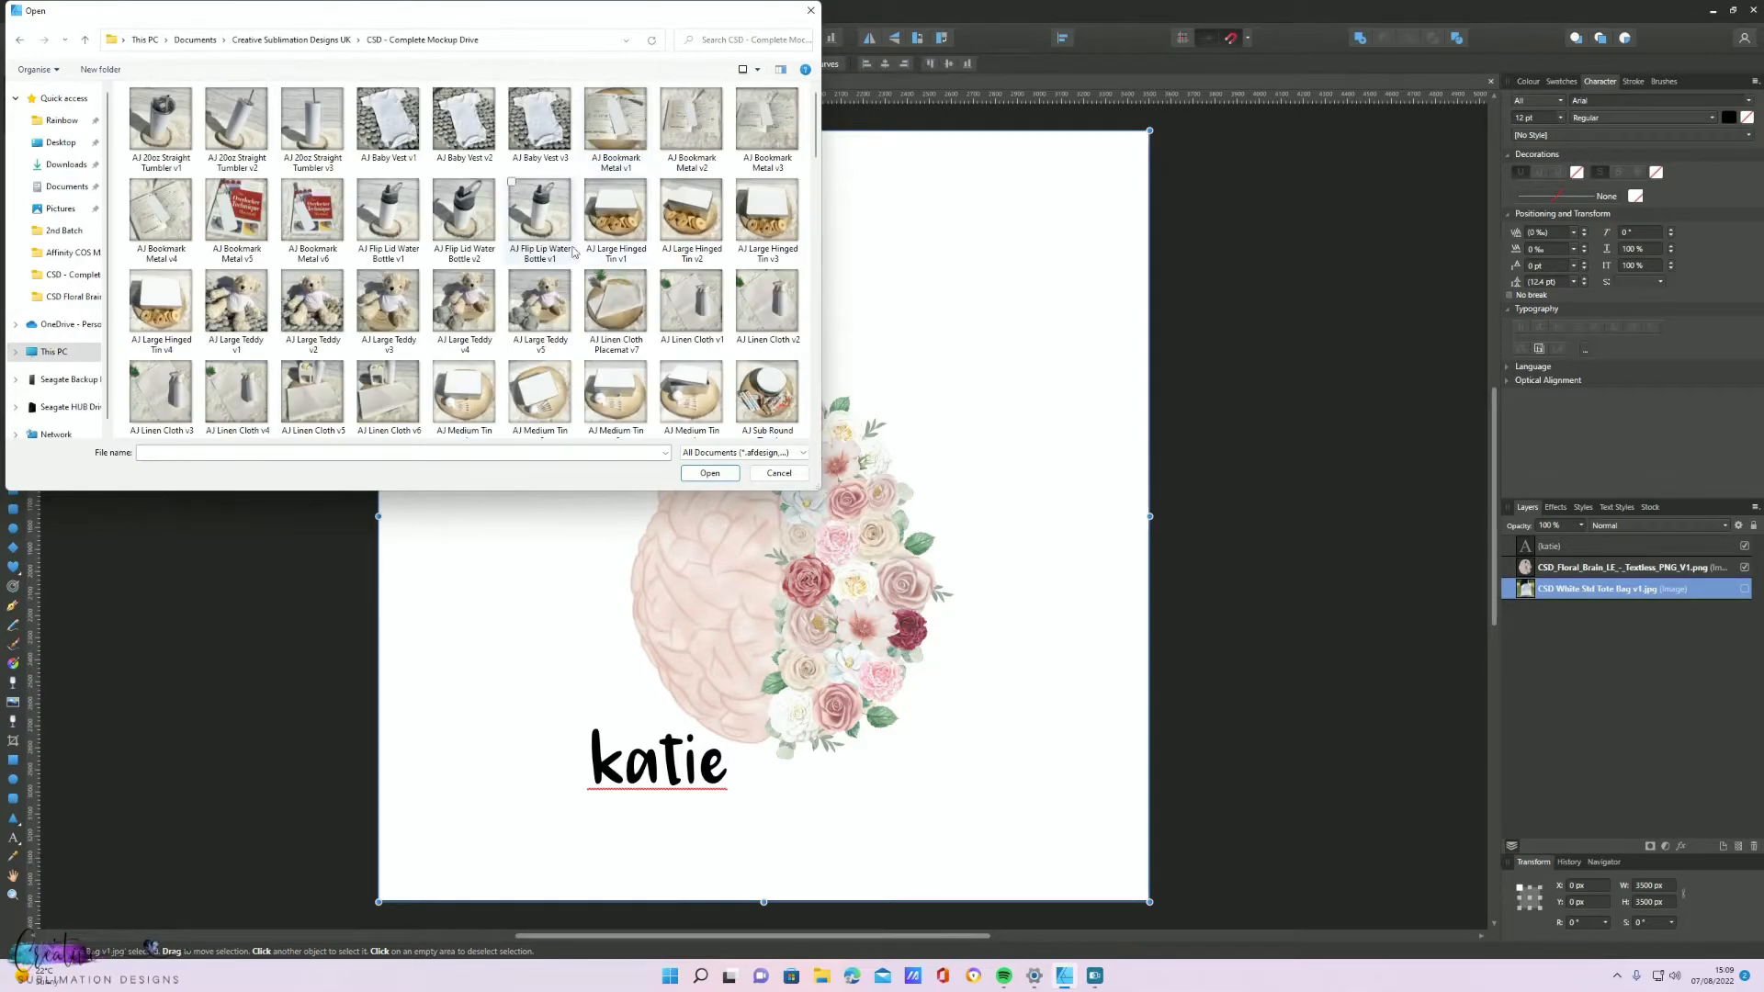
pyautogui.scroll(-10, 570, 277)
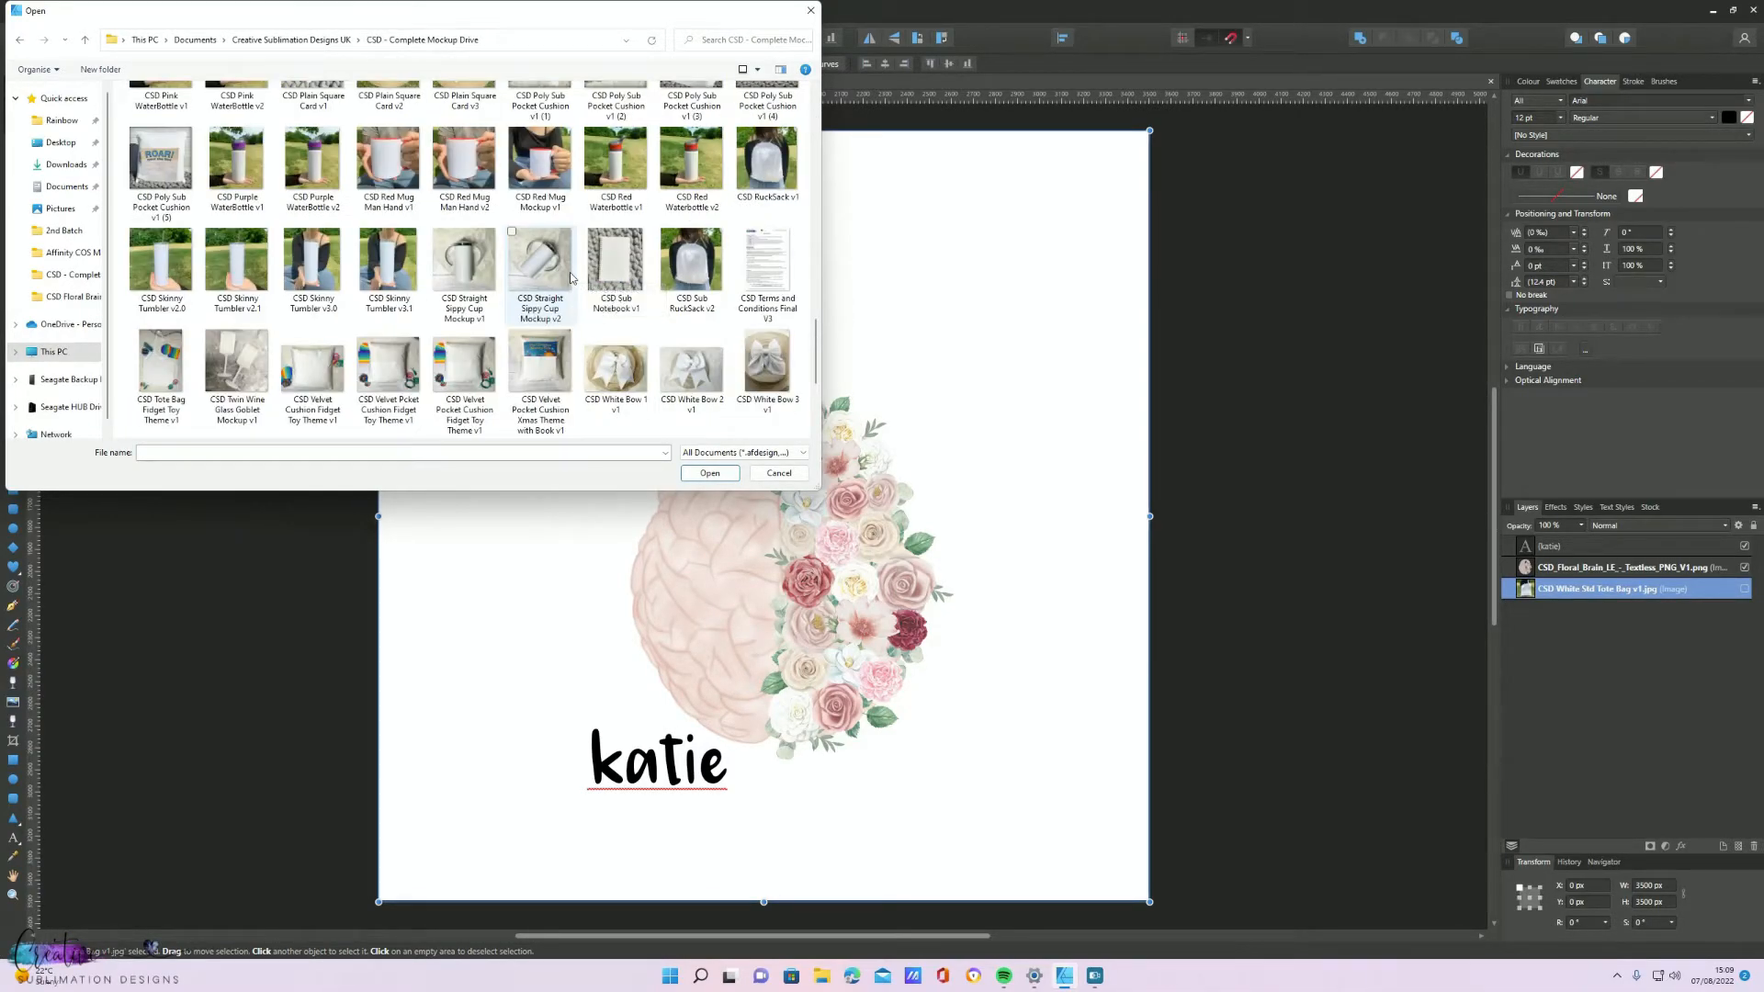
pyautogui.scroll(-3, 567, 285)
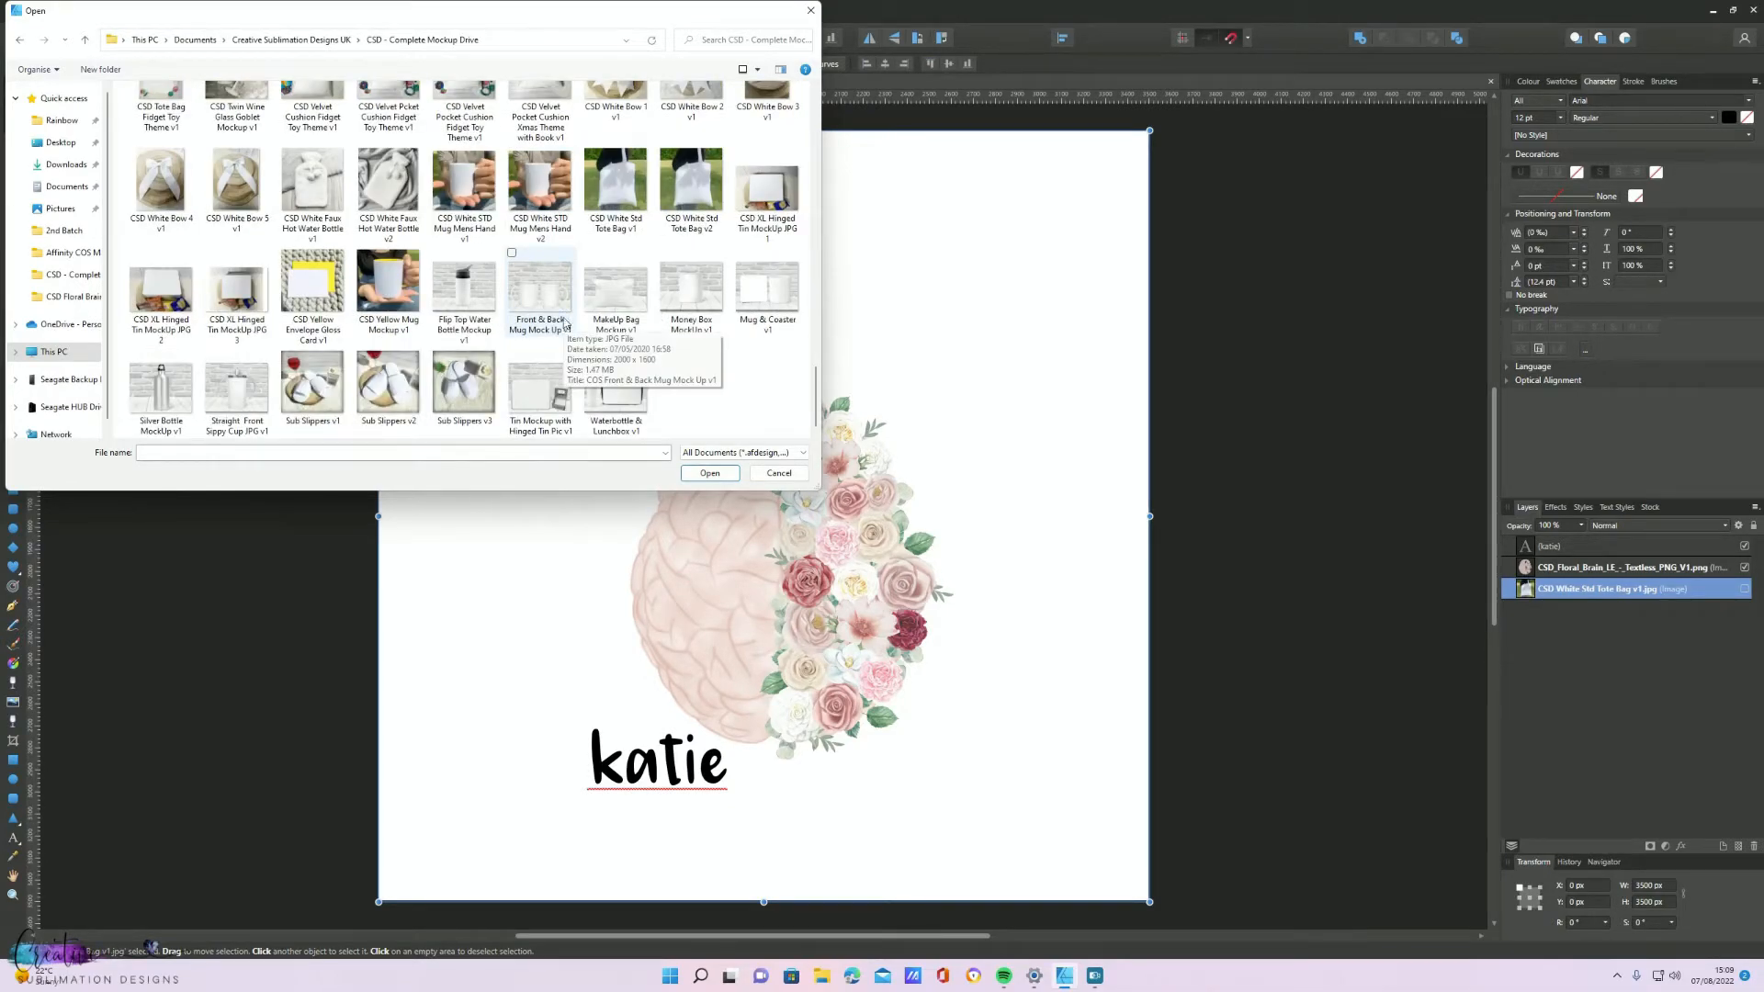
pyautogui.doubleClick(464, 182)
# Place the mug photo behind the design and enlarge it to about 4166 × 3992 px so it fills the page
pyautogui.click(570, 295)
pyautogui.moveTo(528, 338); pyautogui.dragTo(693, 502)
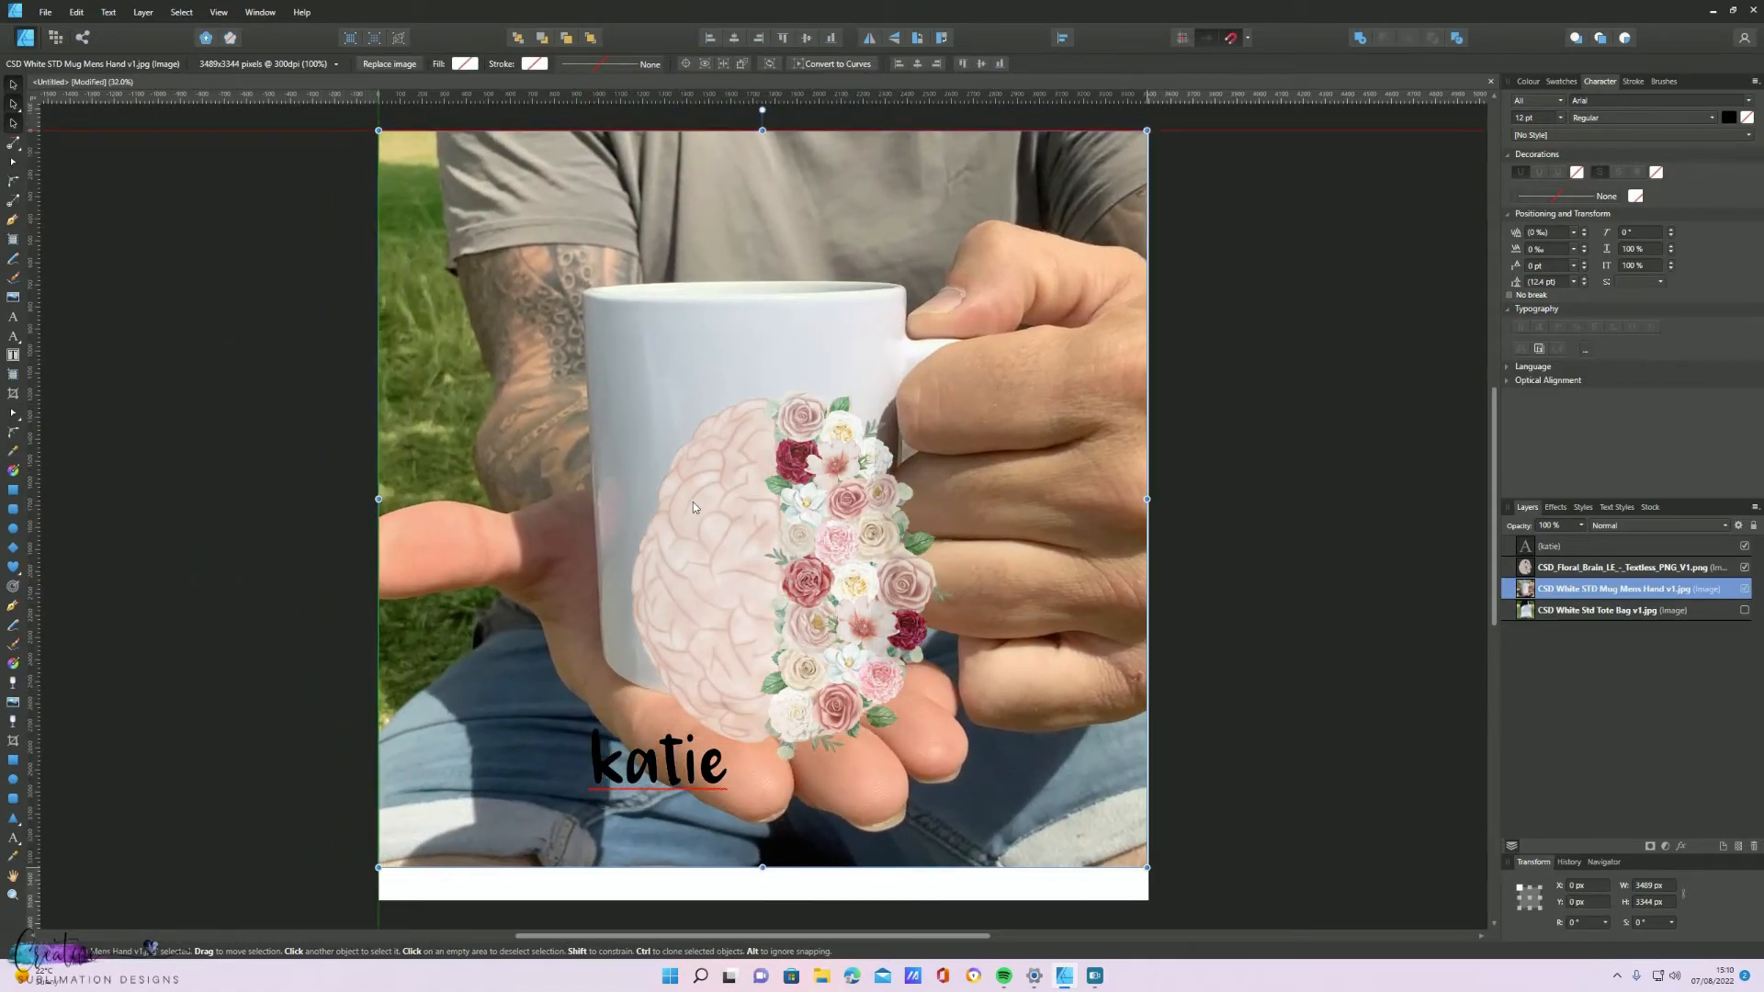
pyautogui.moveTo(1146, 866); pyautogui.dragTo(1181, 821)
pyautogui.moveTo(1072, 411); pyautogui.dragTo(1017, 410)
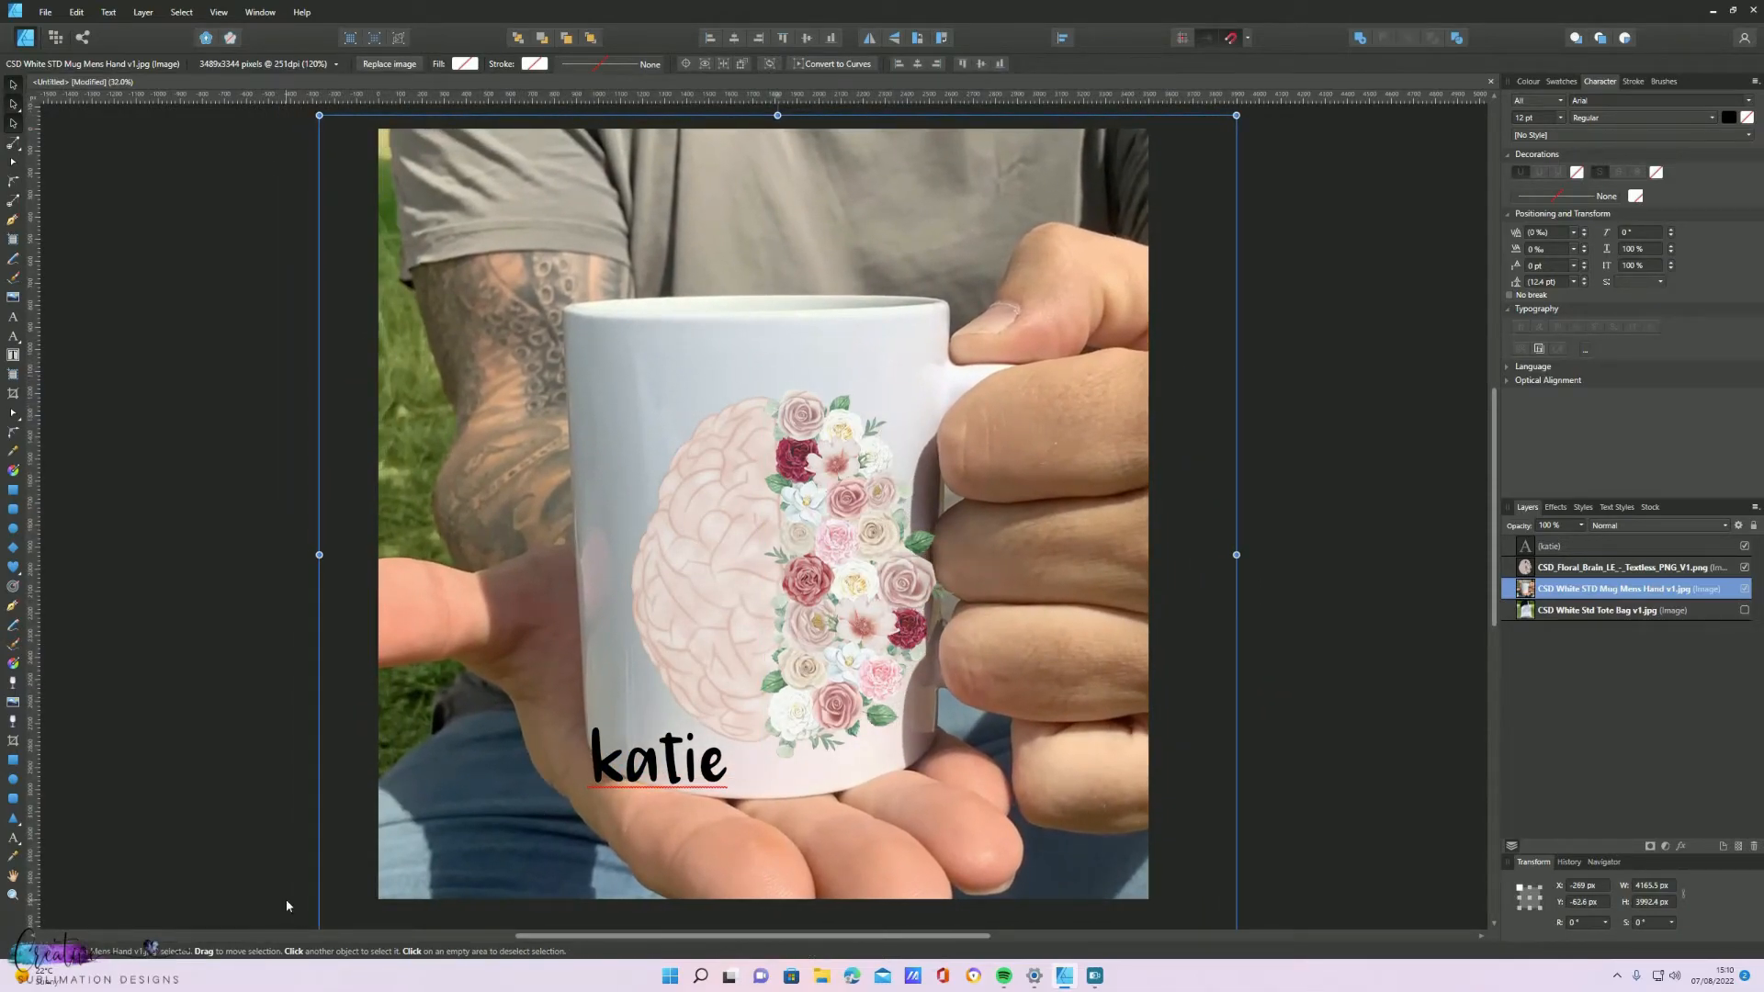
# Scale the floral brain down to about 1826 px square and centre it on the front of the mug
pyautogui.moveTo(842, 669); pyautogui.dragTo(806, 639)
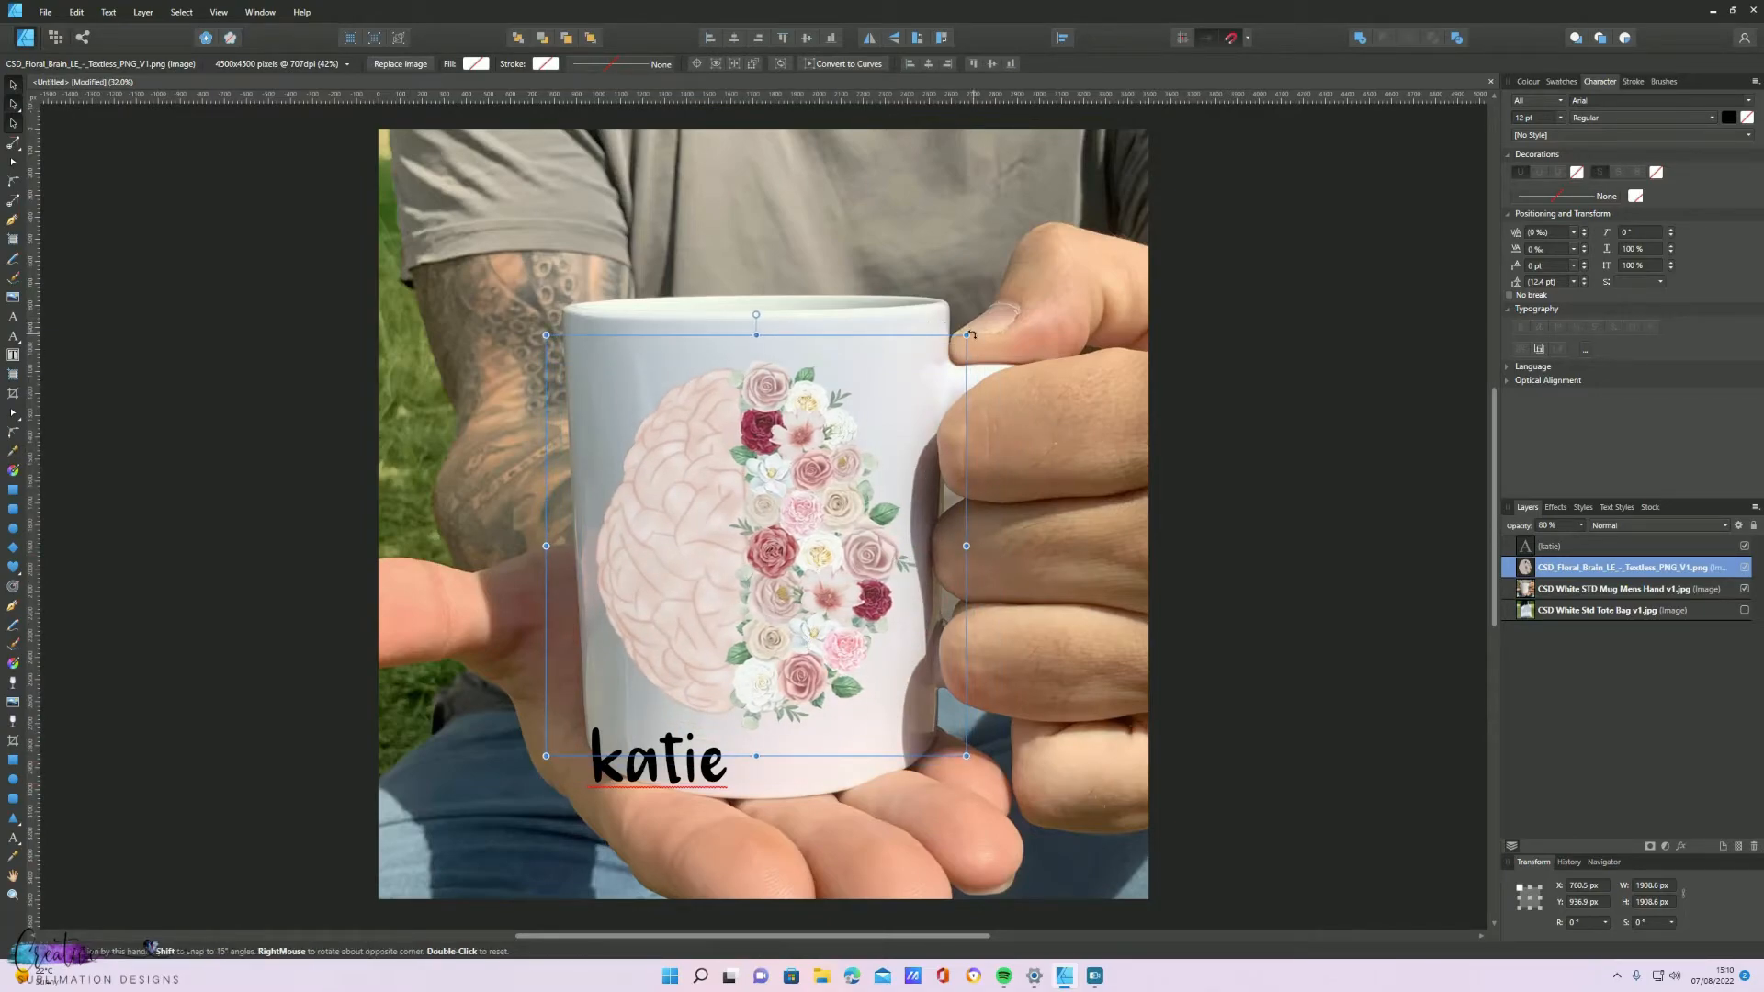
pyautogui.moveTo(966, 334); pyautogui.dragTo(947, 353)
pyautogui.moveTo(739, 615); pyautogui.dragTo(756, 606)
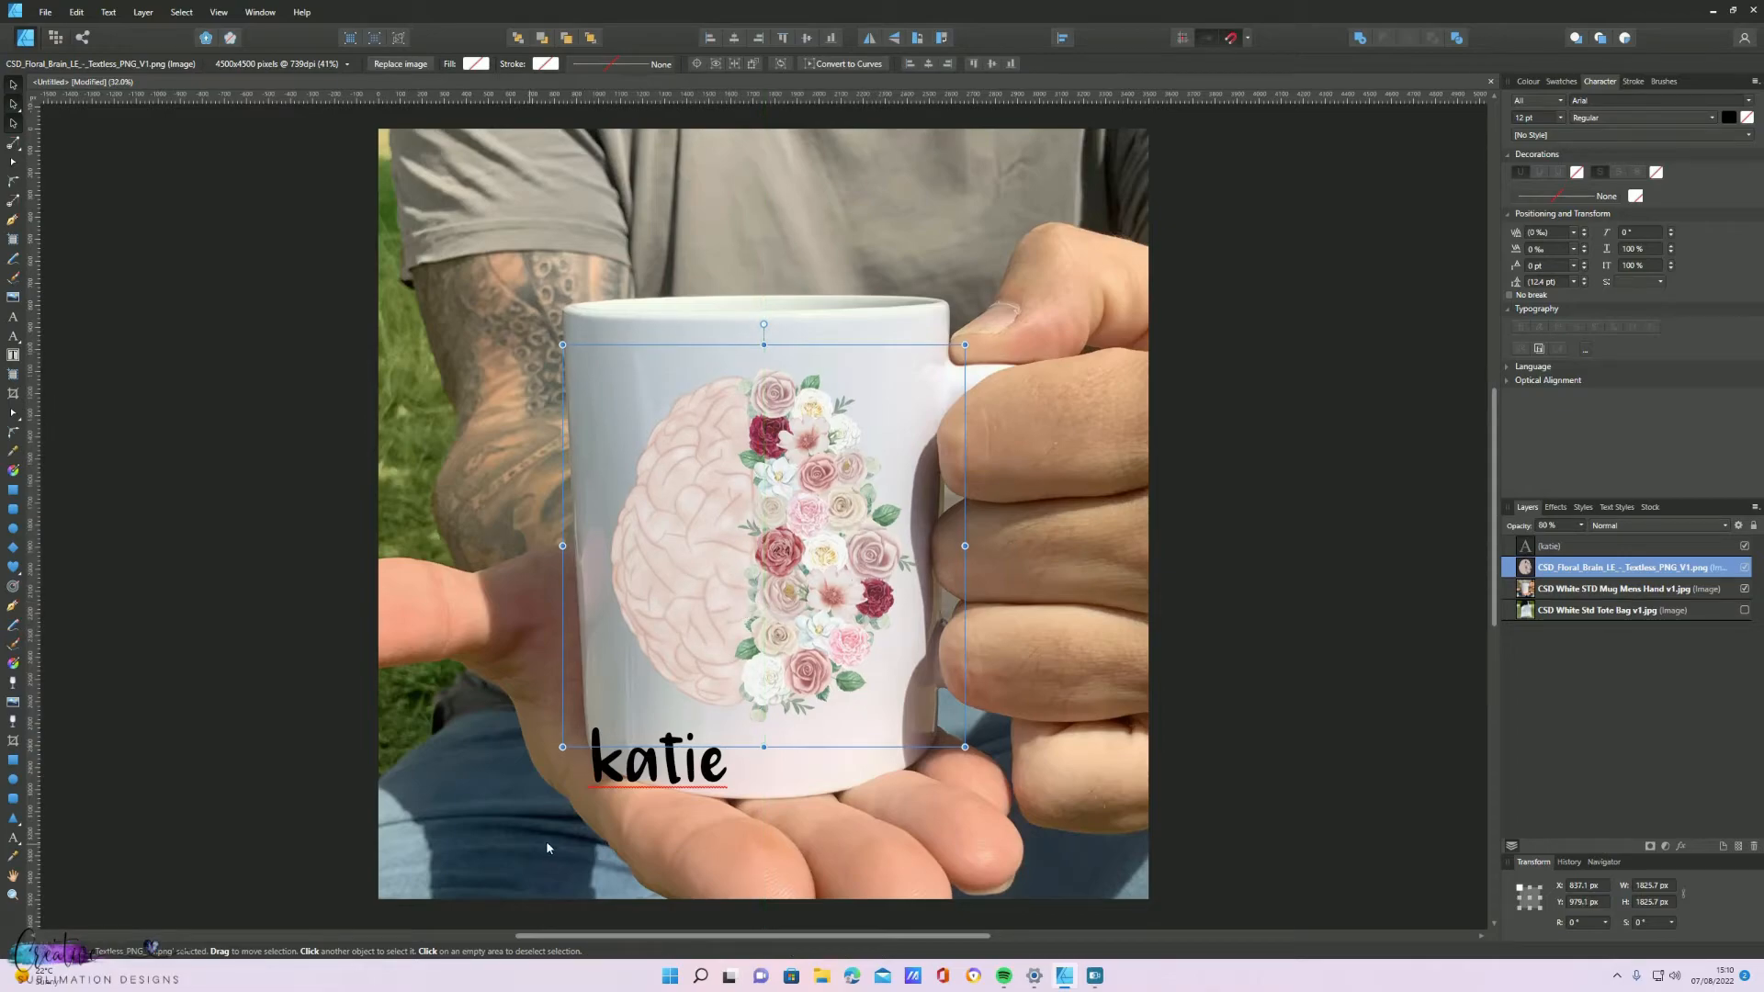
# Hide the name text layer and move the floral brain slightly lower on the mug
pyautogui.click(673, 782)
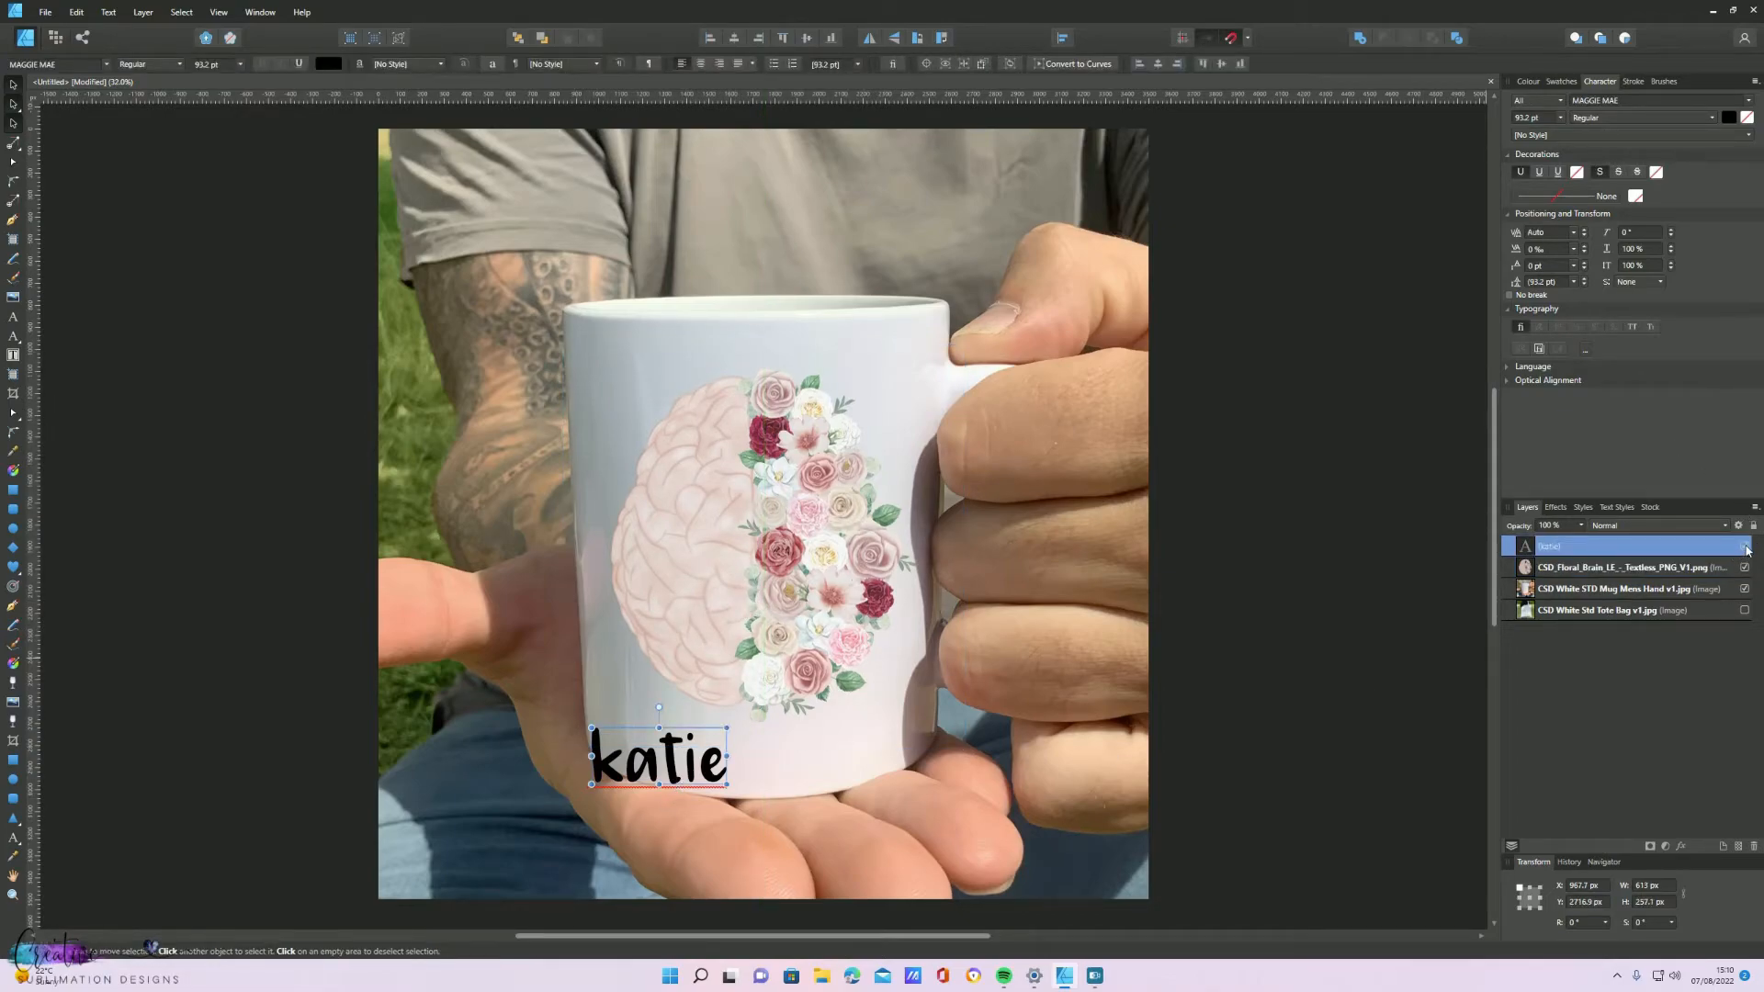
pyautogui.click(1745, 546)
pyautogui.click(708, 625)
pyautogui.moveTo(753, 586); pyautogui.dragTo(749, 595)
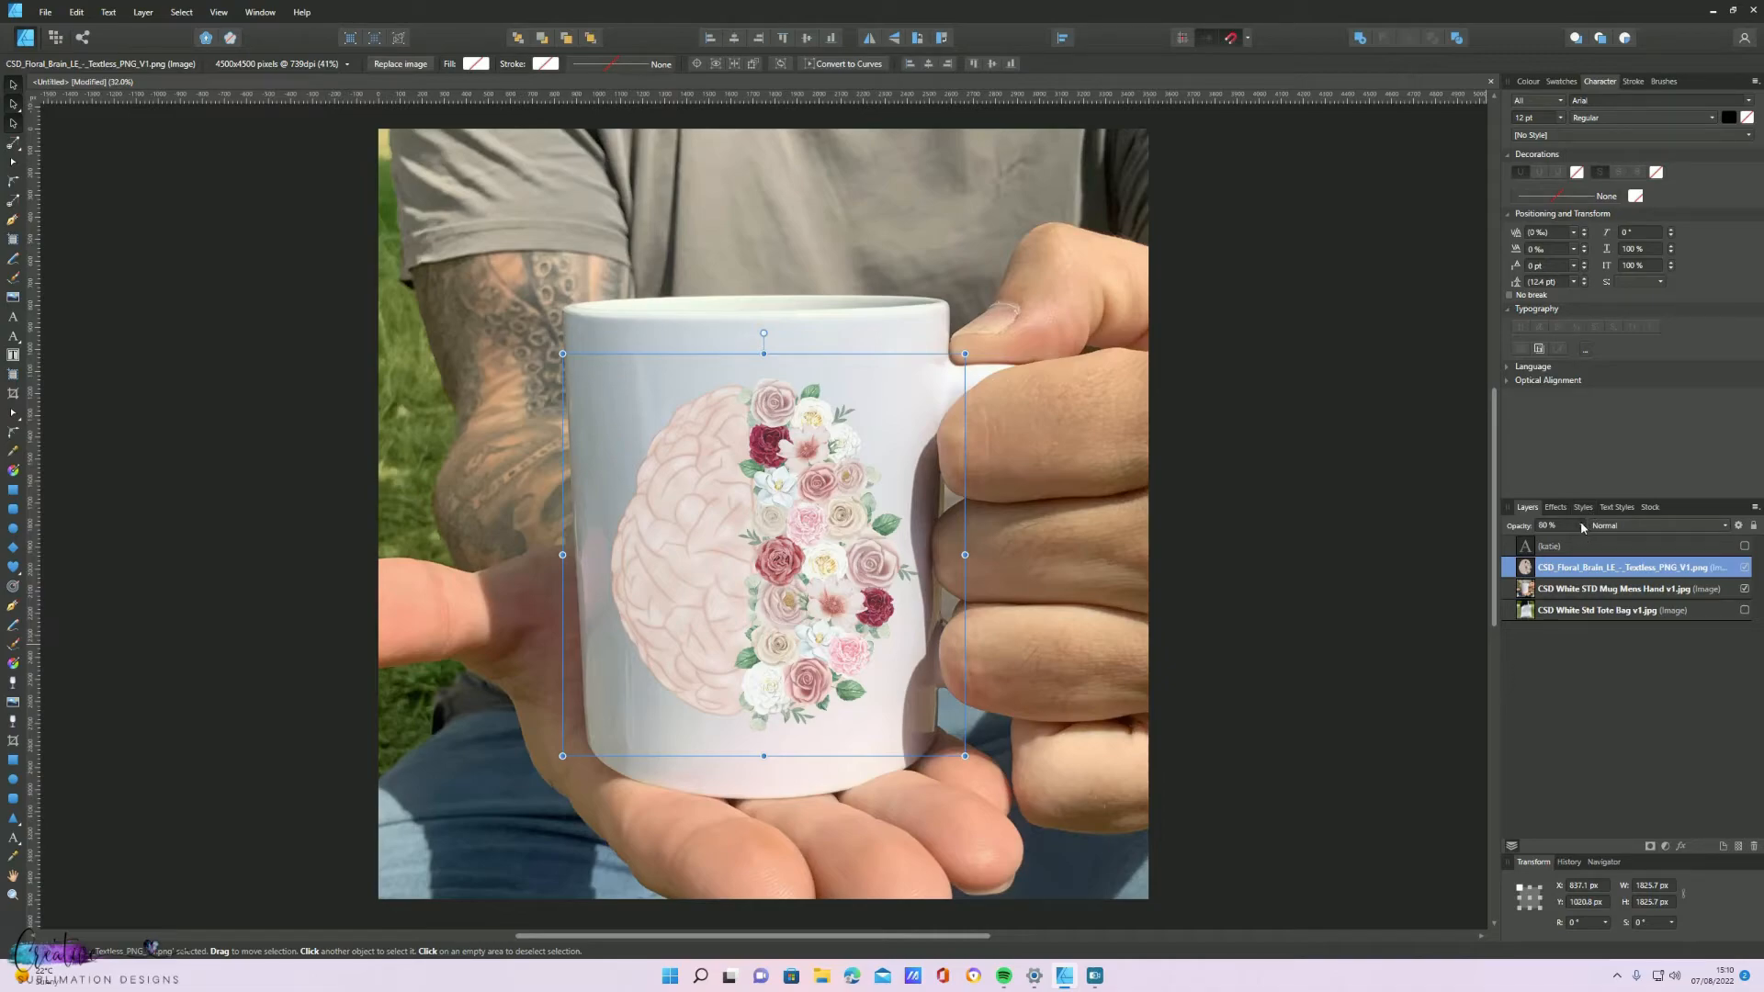
# Slightly raise the floral brain layer's opacity and deselect it
pyautogui.click(1582, 526)
pyautogui.moveTo(1582, 548); pyautogui.dragTo(1586, 544)
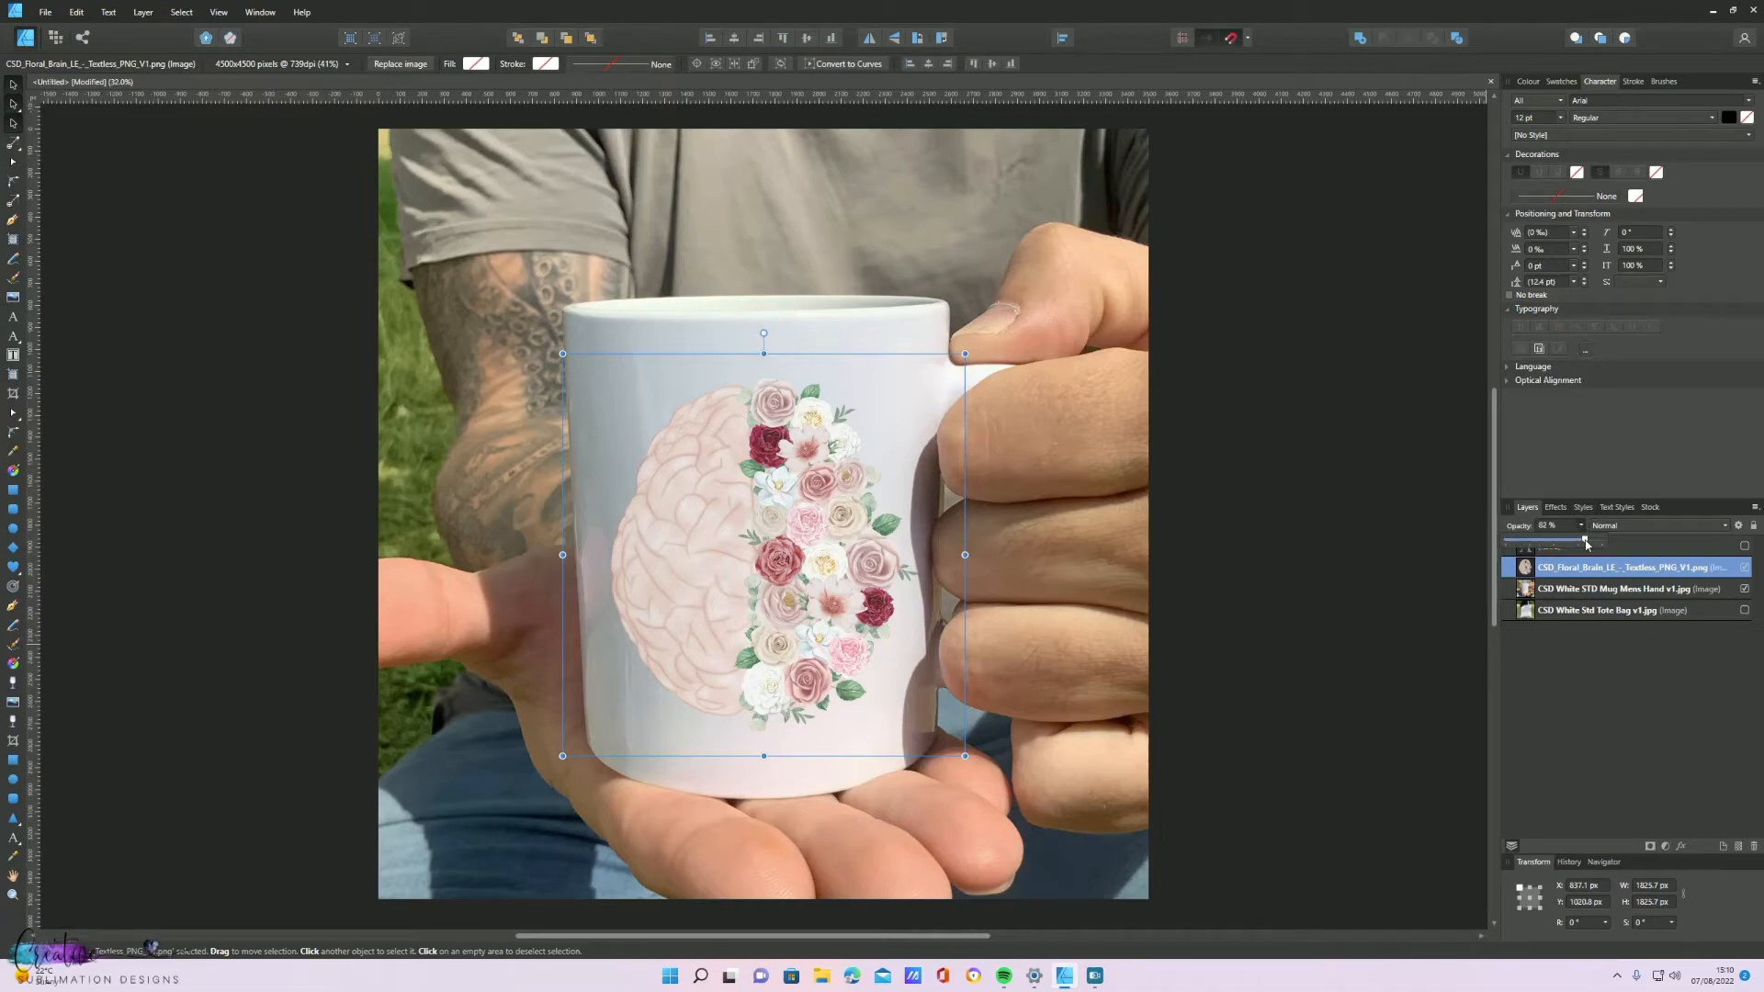
pyautogui.click(1358, 598)
pyautogui.scroll(-1, 1225, 584)
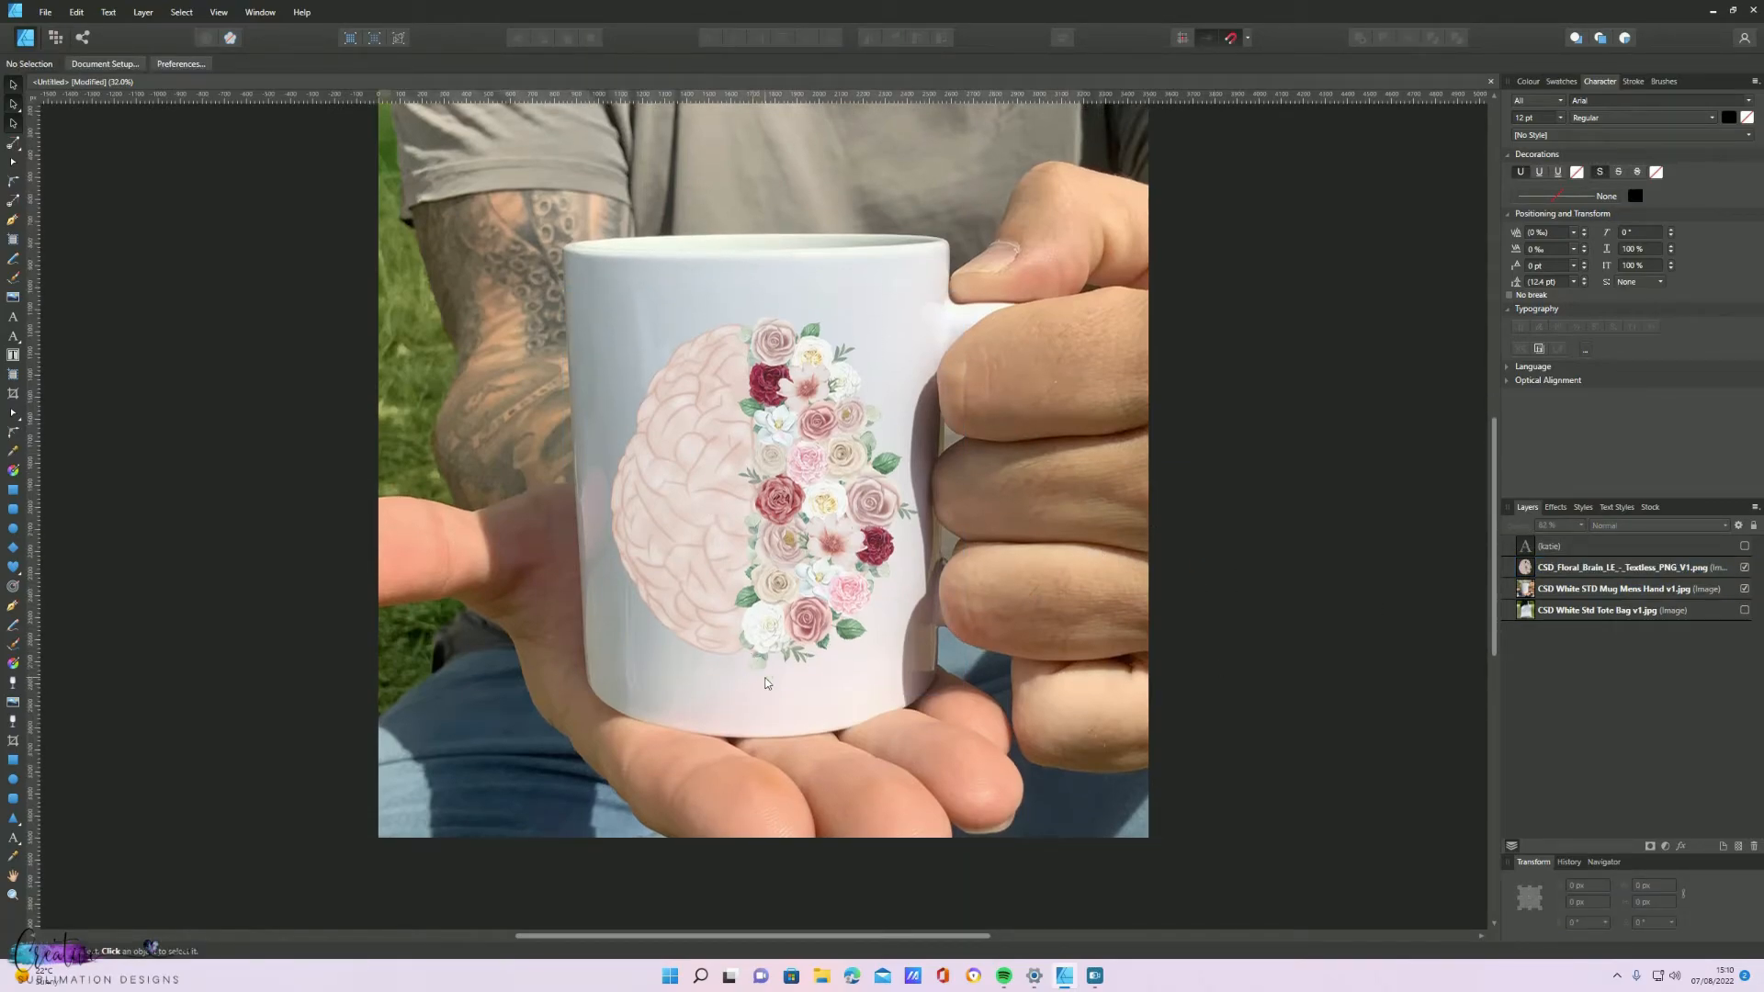
# Compare the design on both products by showing the tote bag with the mug hidden and bringing the mug back
pyautogui.click(1745, 589)
pyautogui.click(1745, 610)
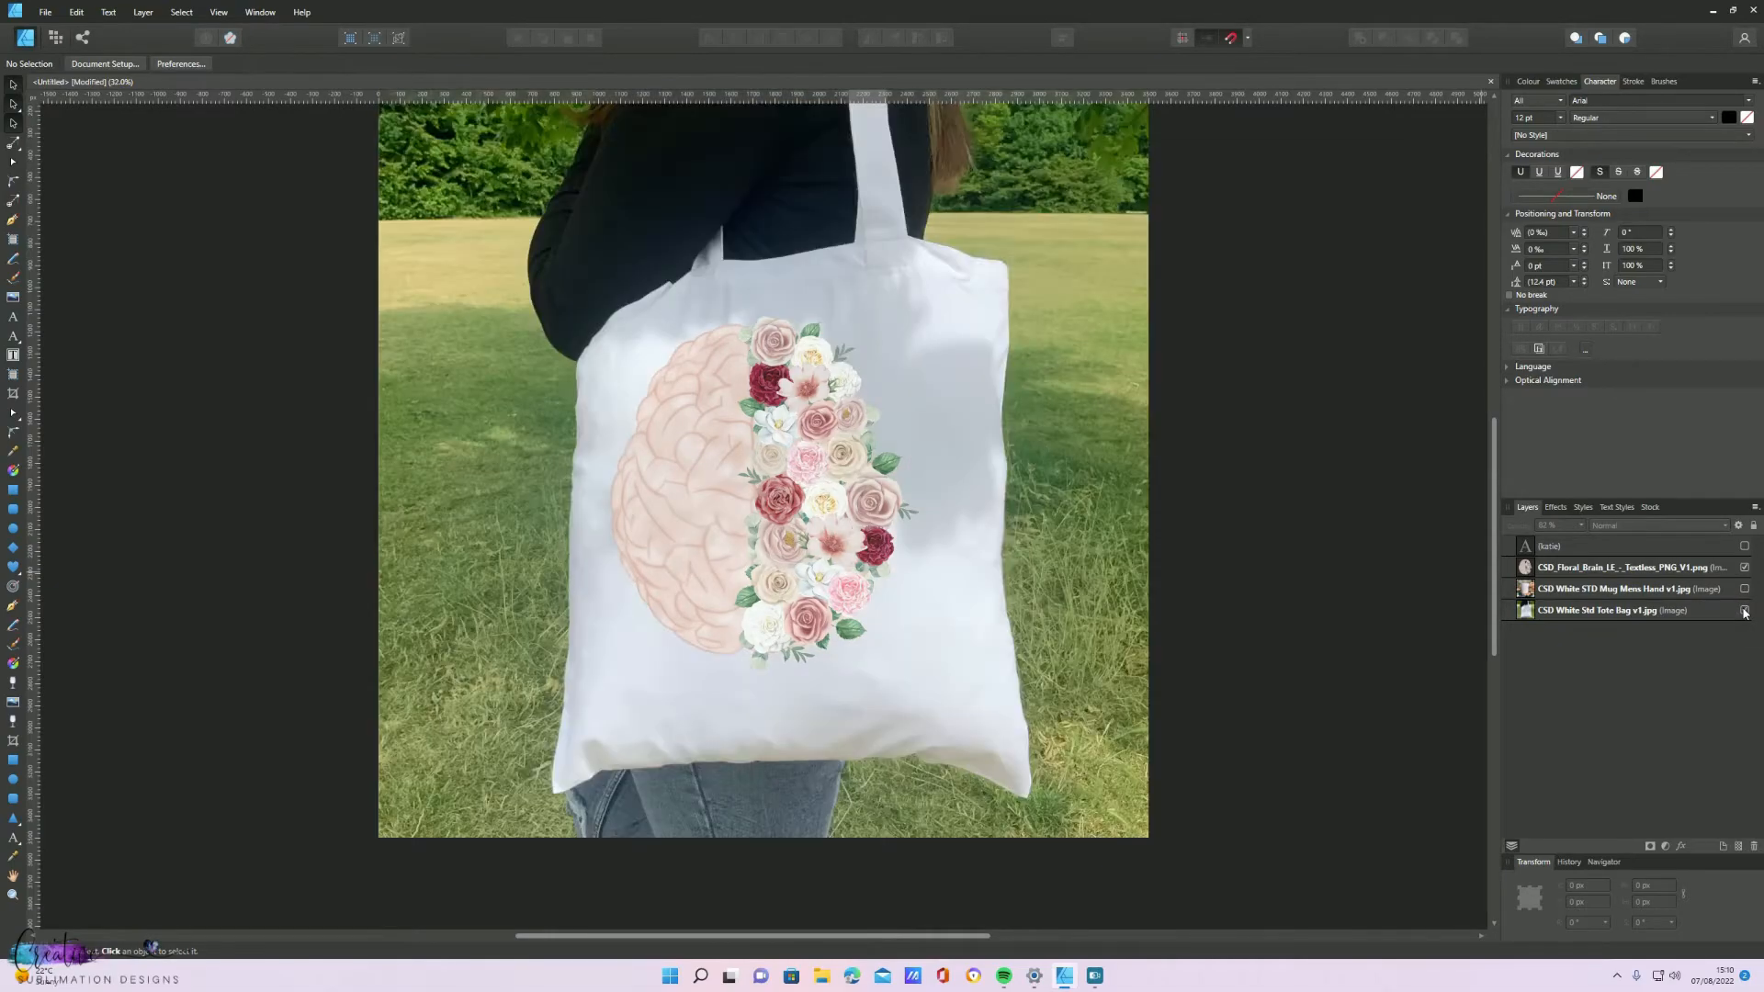
pyautogui.click(1745, 589)
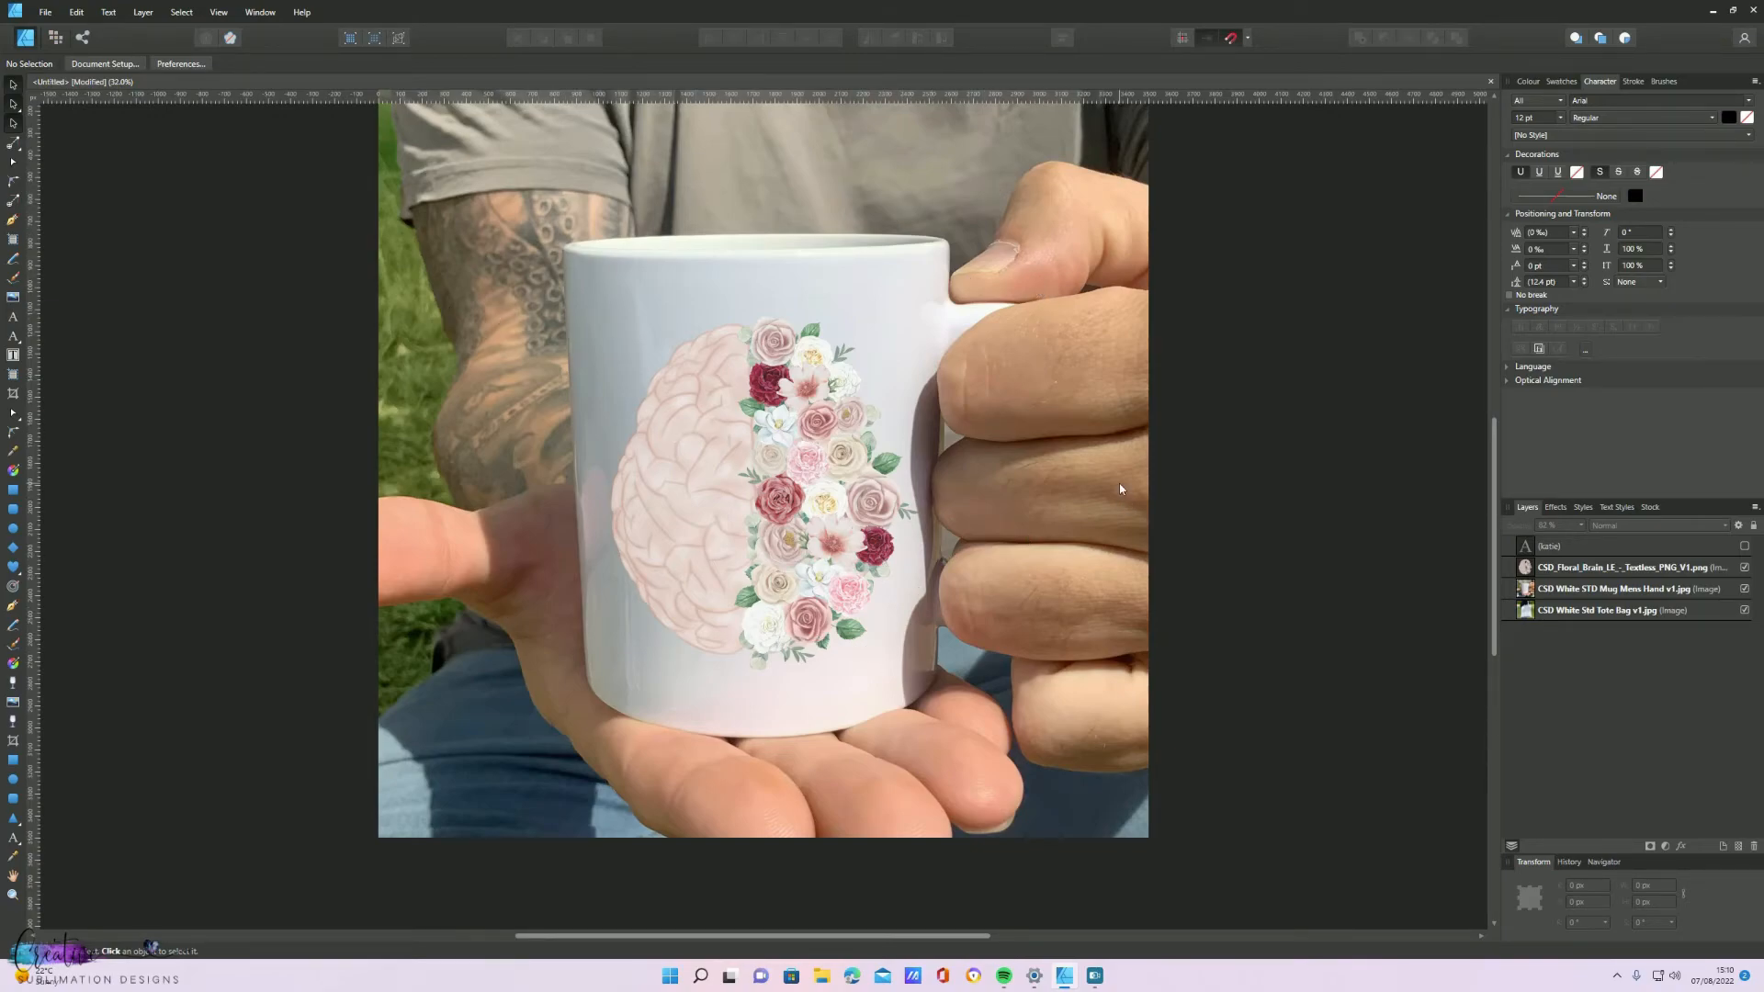
# Export the whole document as a best-quality 3500 × 3500 px JPEG named Brain Mens Mug v1 in the Mockups folder
pyautogui.click(45, 12)
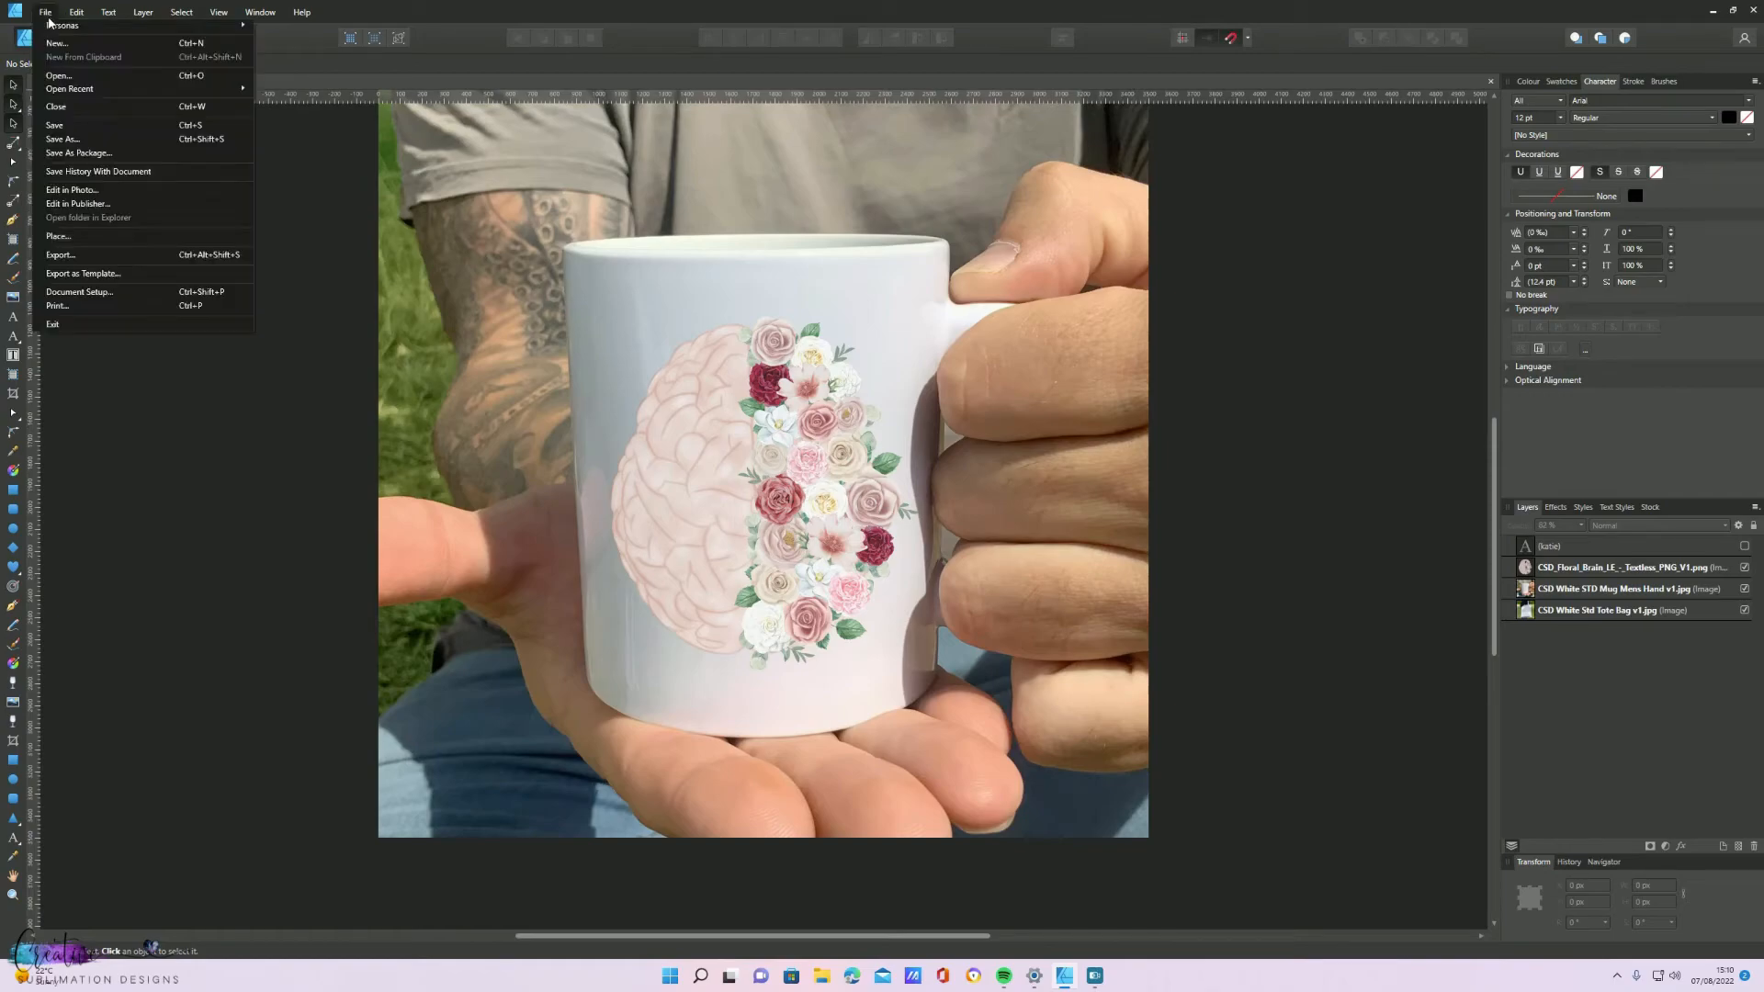
pyautogui.click(53, 255)
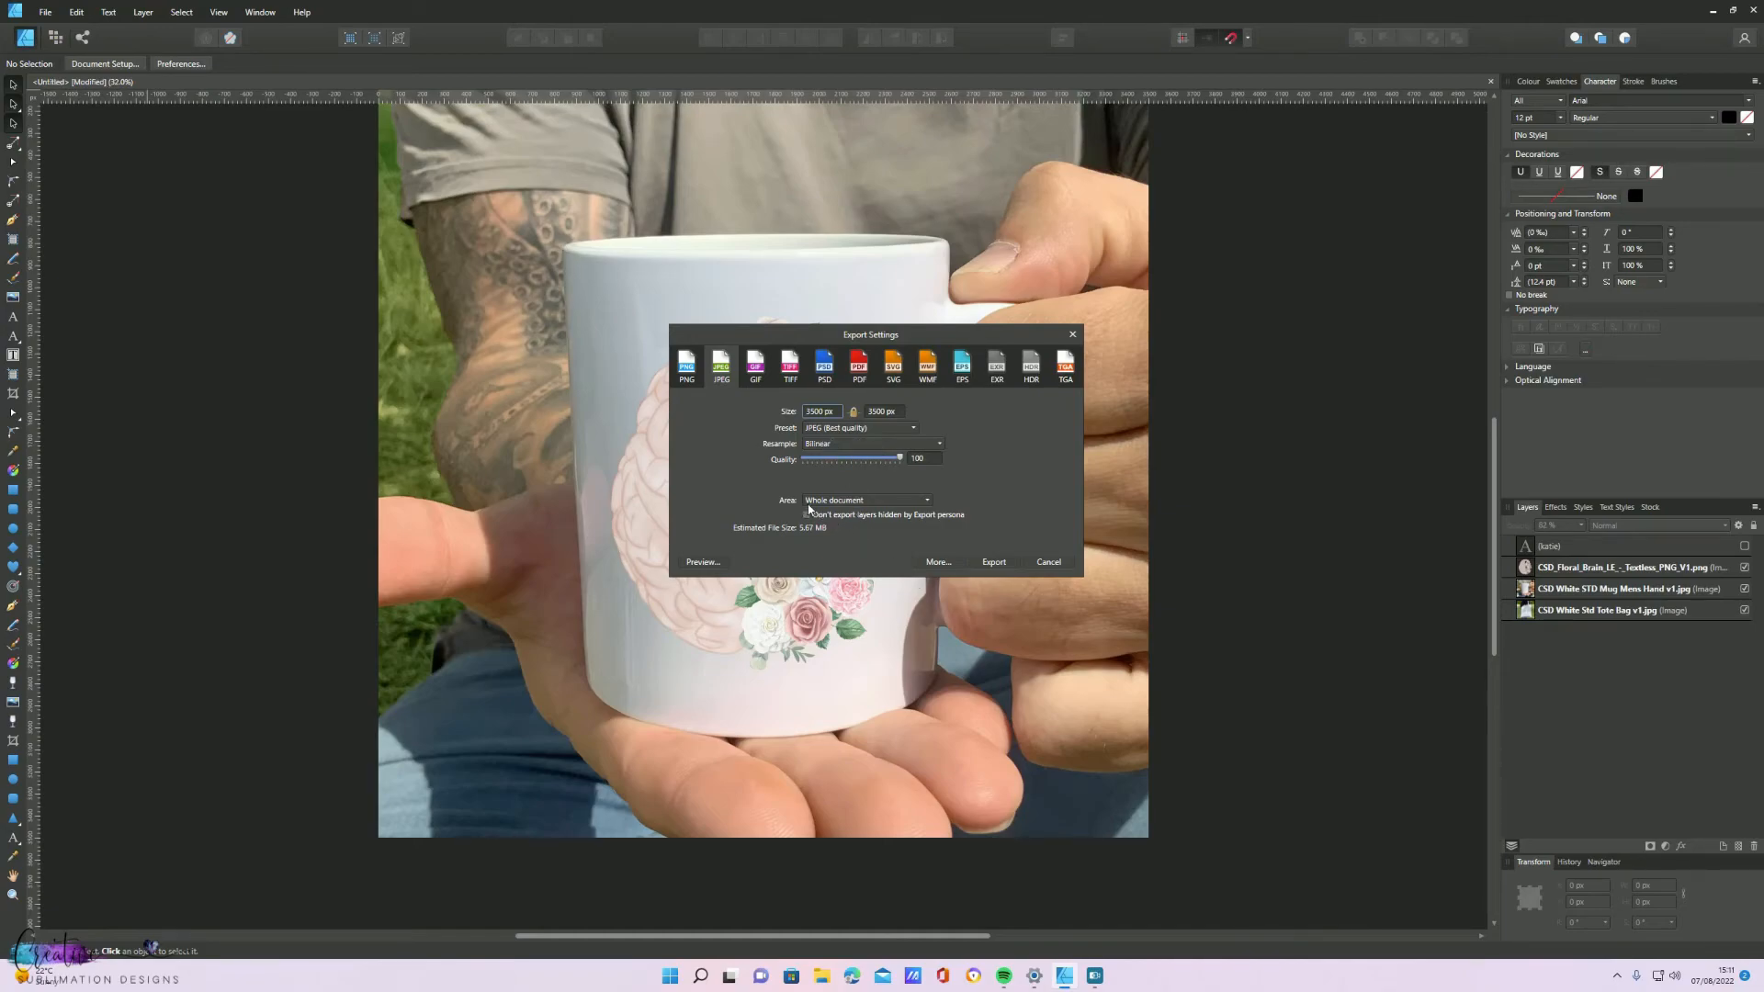
pyautogui.click(996, 562)
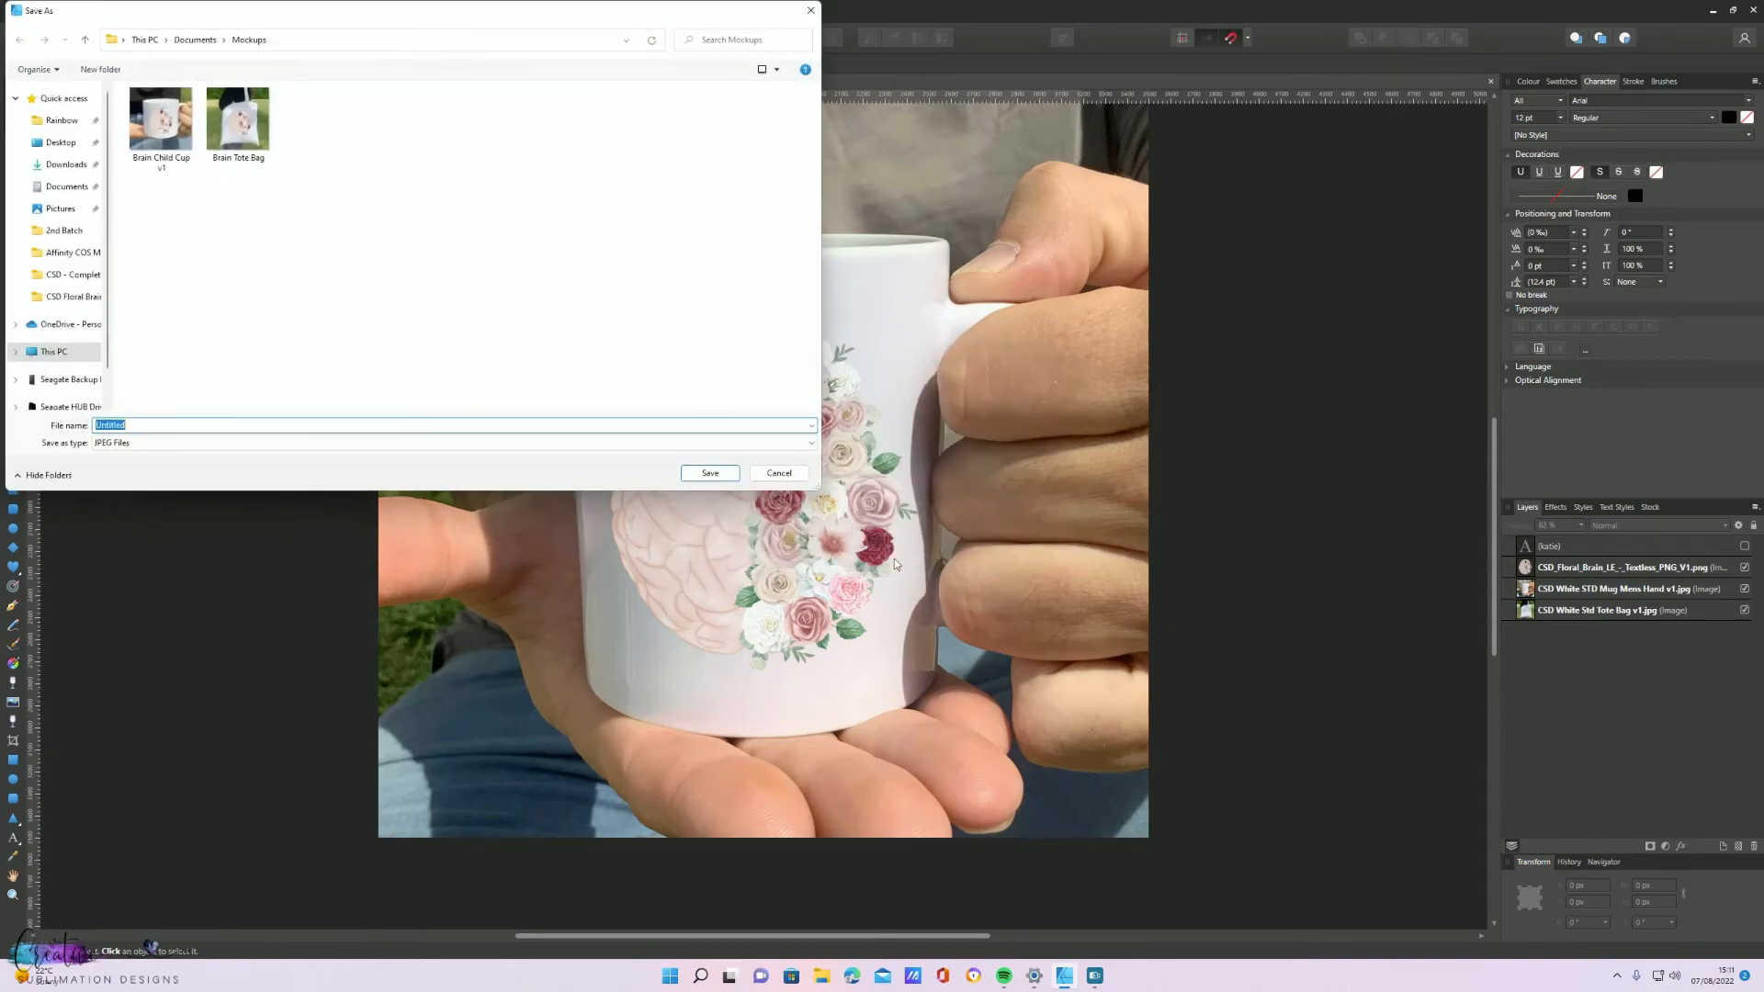
pyautogui.press('BackSpace')
pyautogui.write('Brain Mens Mug v1')
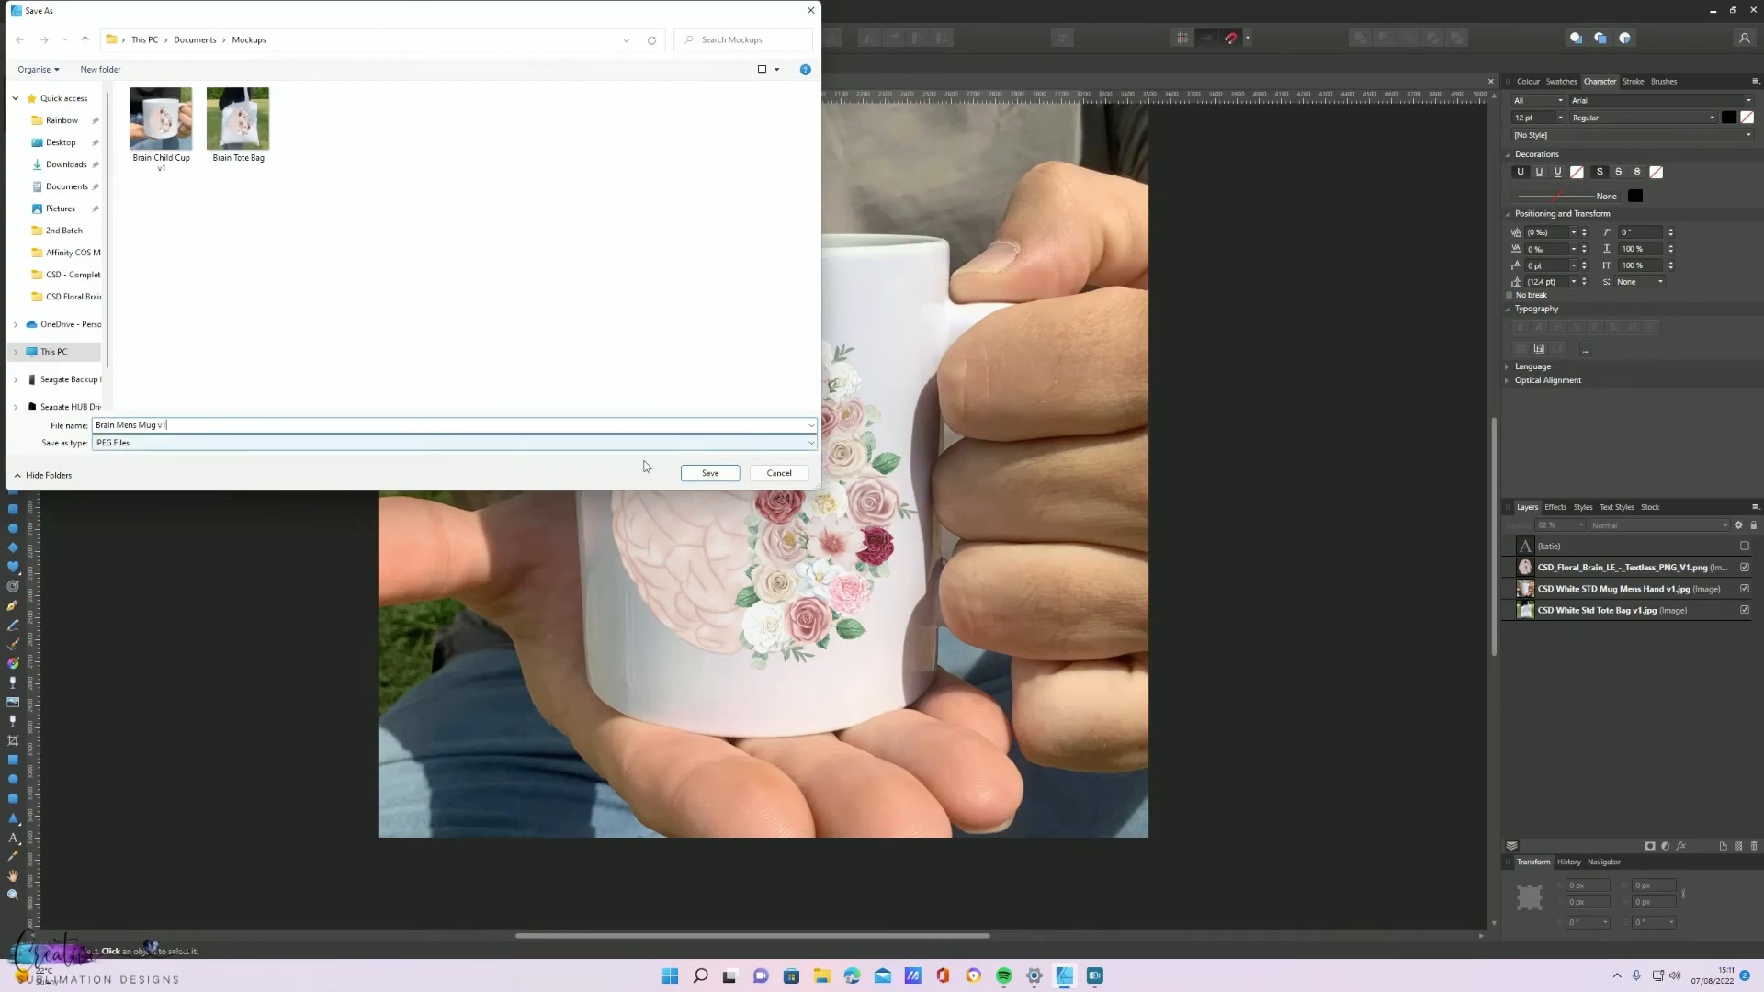
pyautogui.click(719, 477)
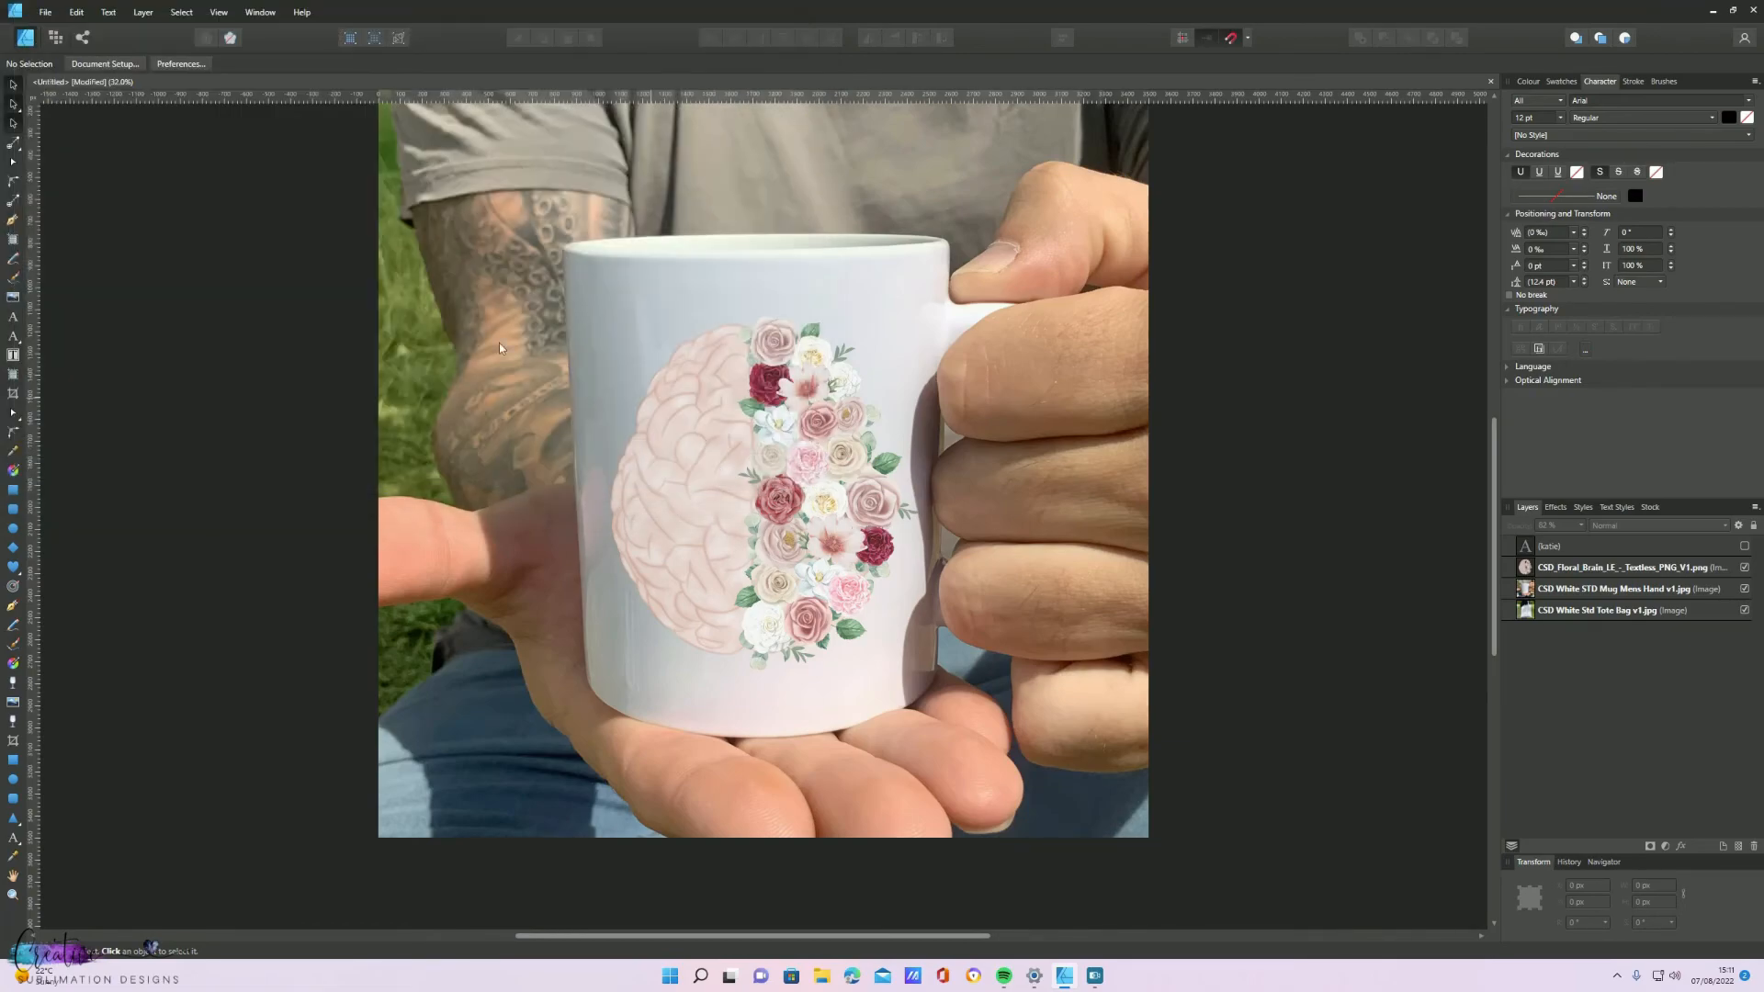
pyautogui.scroll(3, 1203, 550)
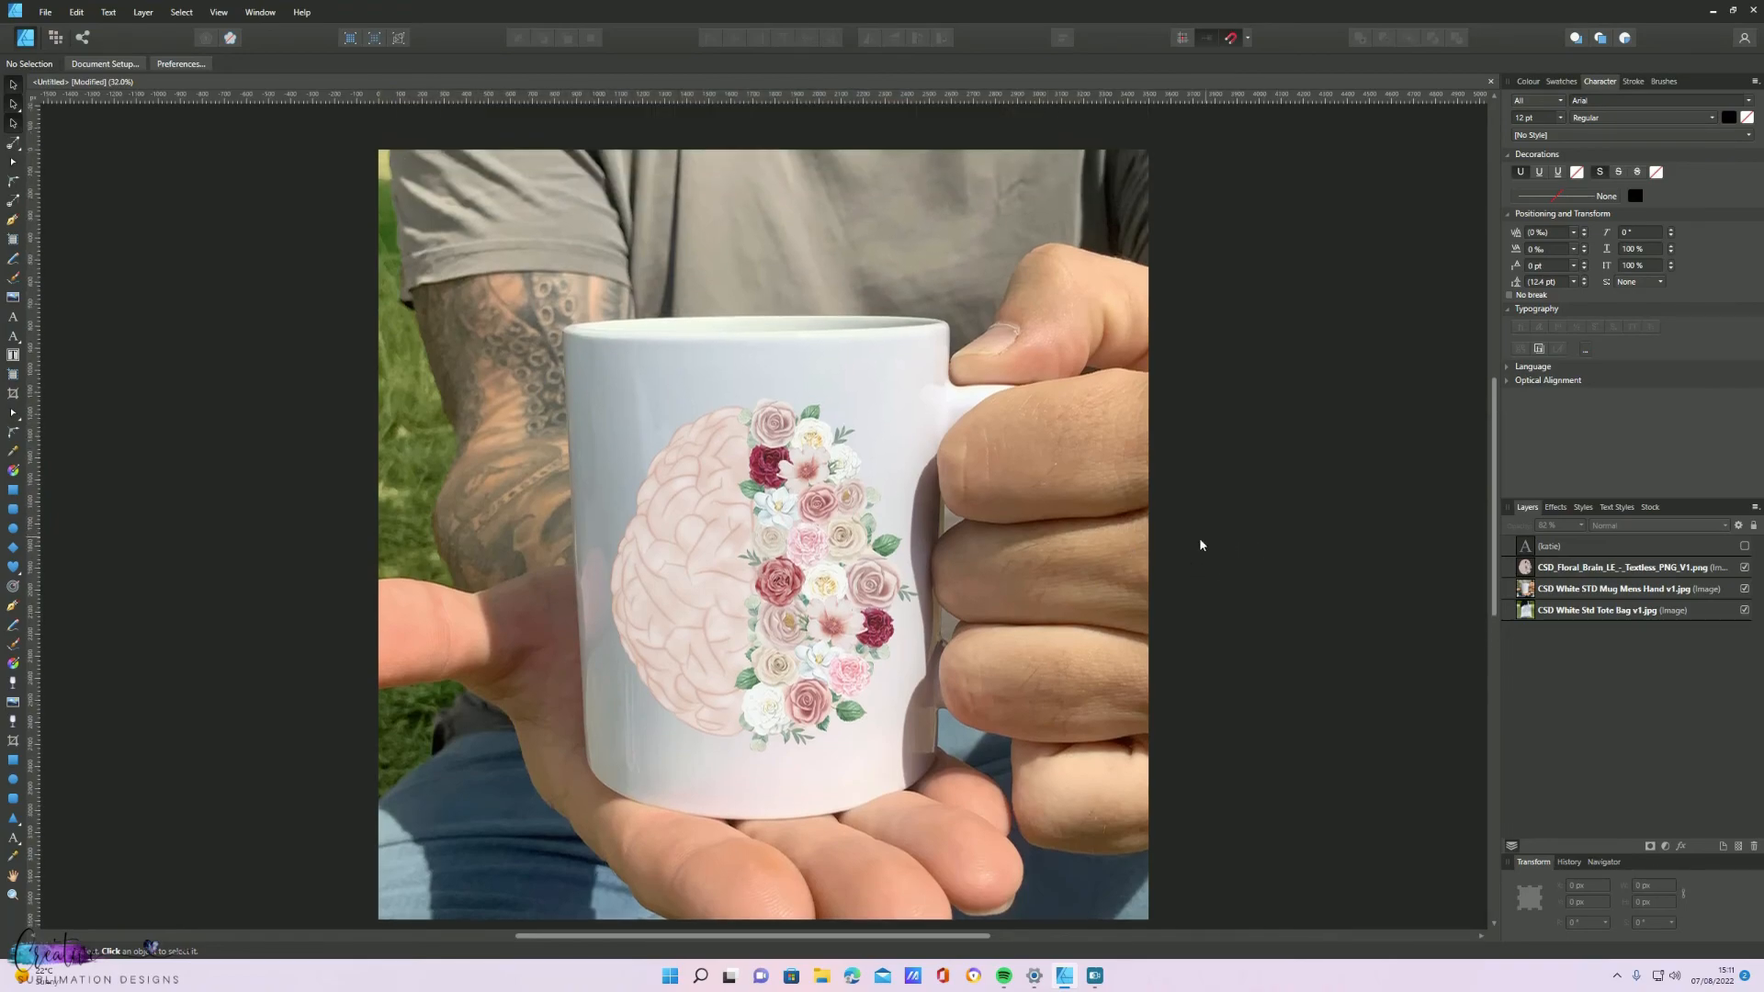